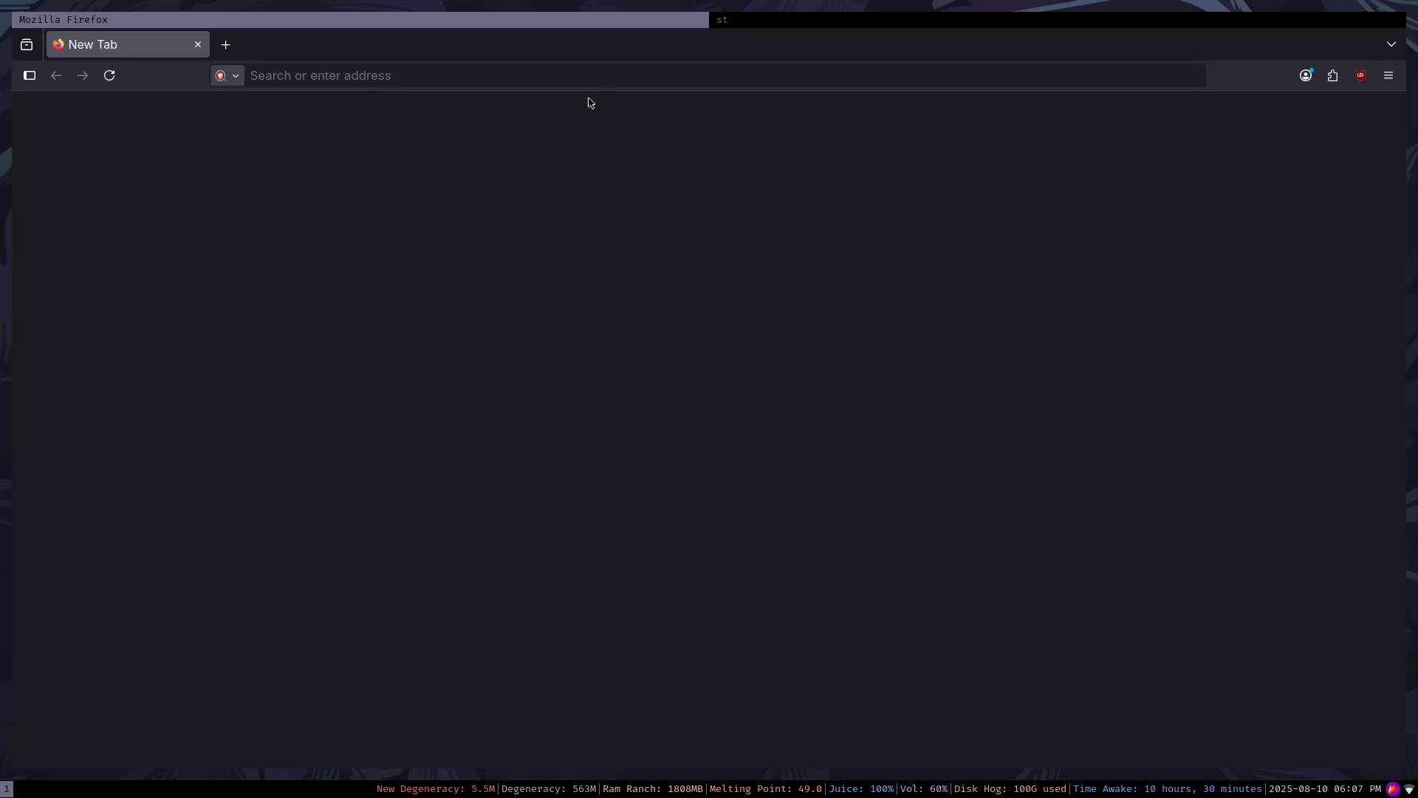
# Open github.com/arkenfox/user.js in a new tab and set the page zoom to 180%.
pyautogui.press('super+j')
pyautogui.write('cd')
pyautogui.press('BackSpace')
pyautogui.press('BackSpace')
pyautogui.press('BackSpace')
pyautogui.press('super+k')
pyautogui.hotkey('ctrl', 't')
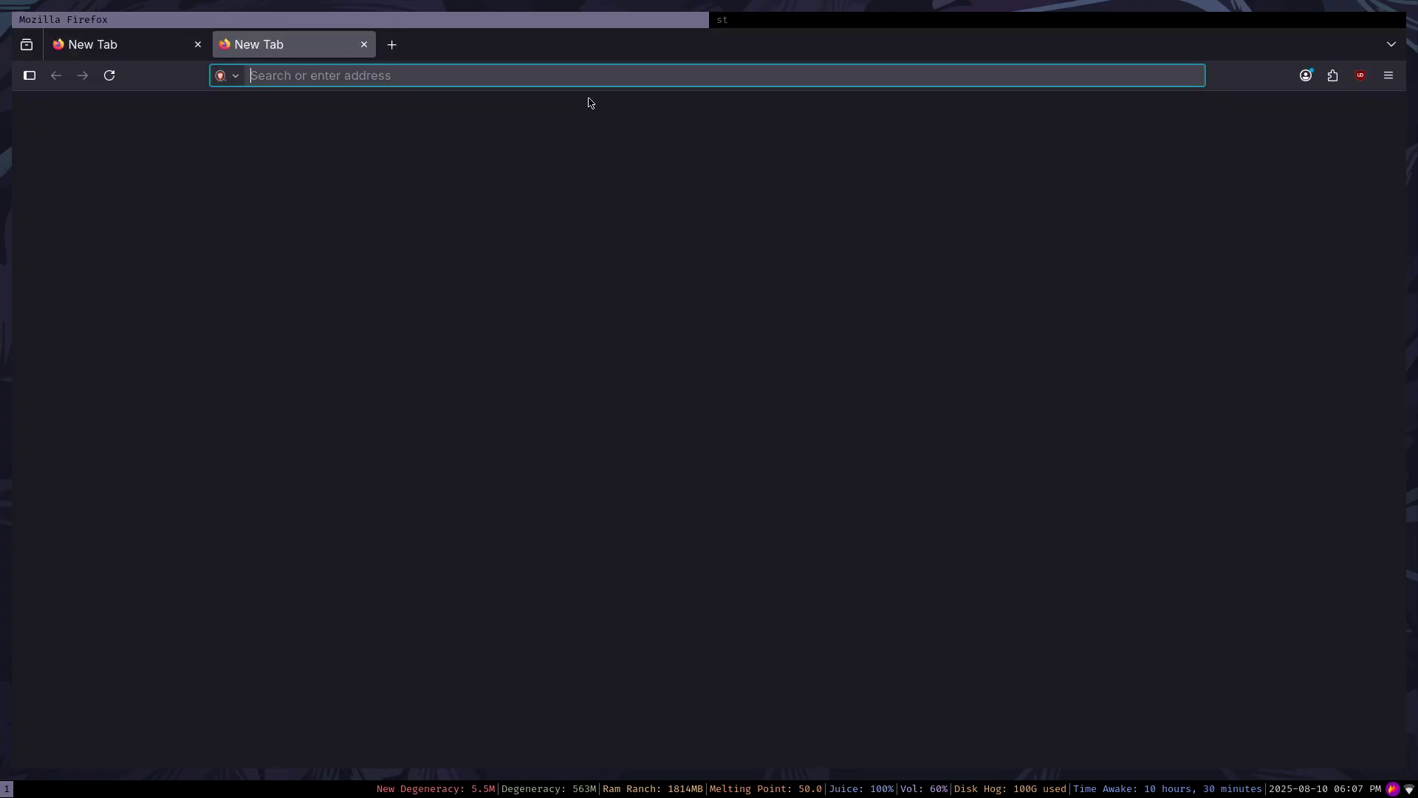
pyautogui.write('github.com')
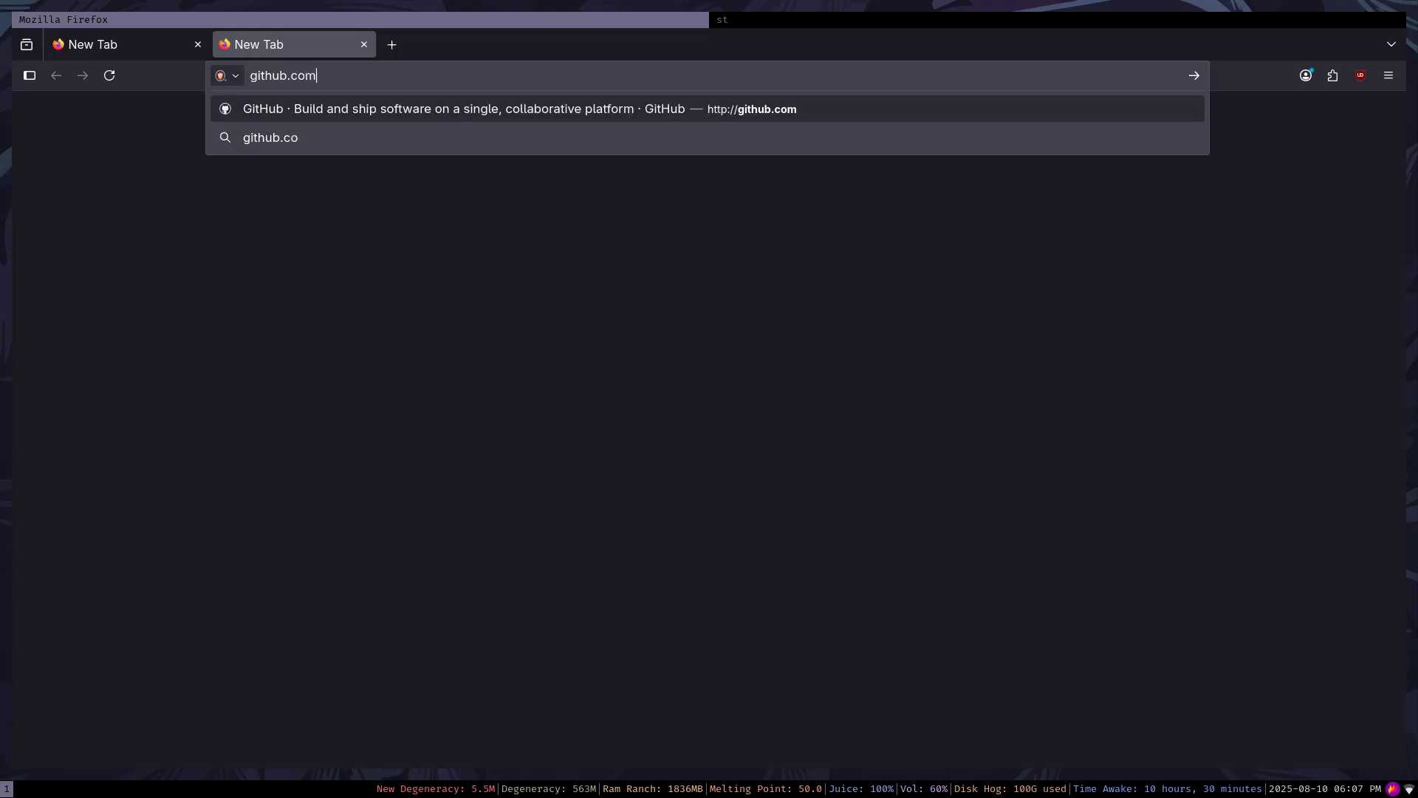
pyautogui.write('/arkenfox/')
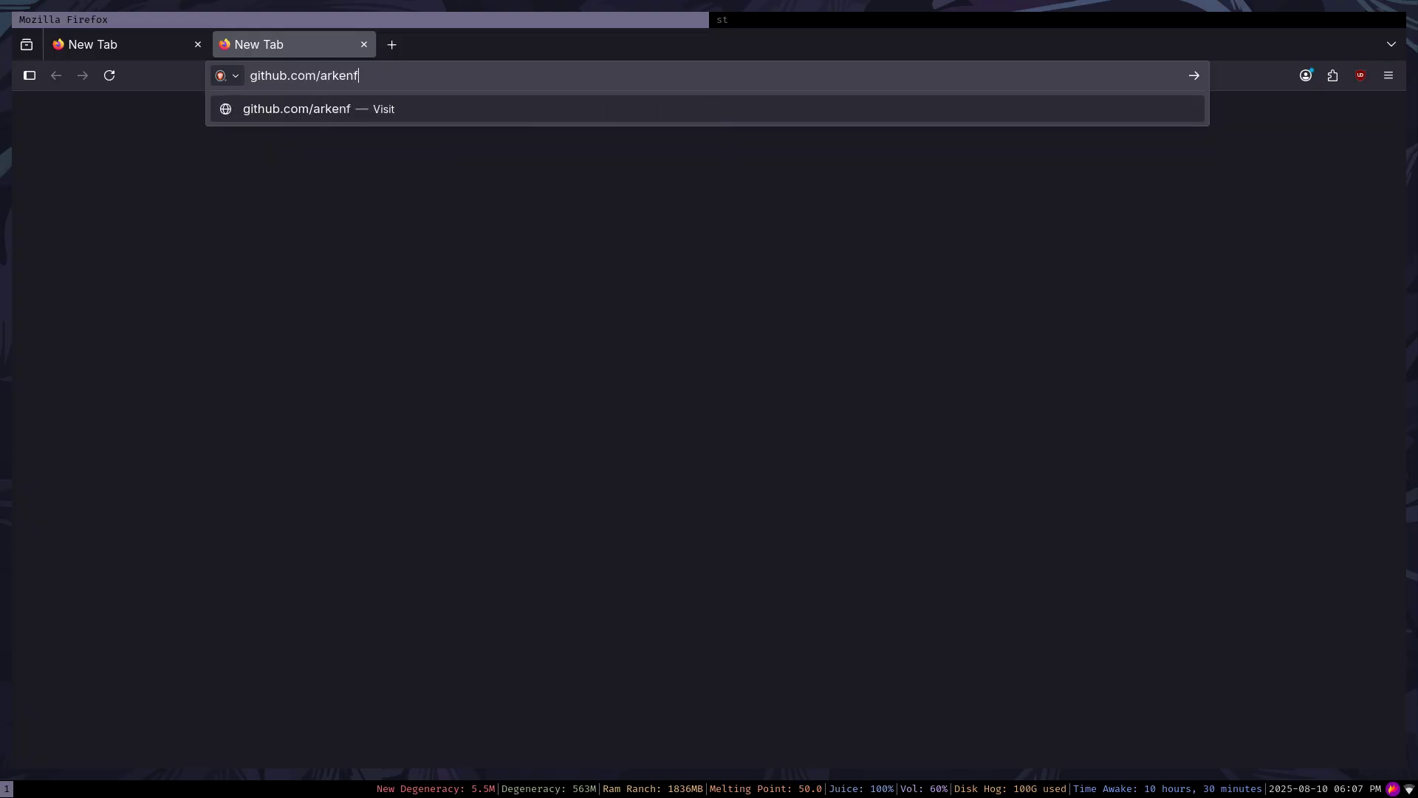
pyautogui.write('user.js')
pyautogui.press('Return')
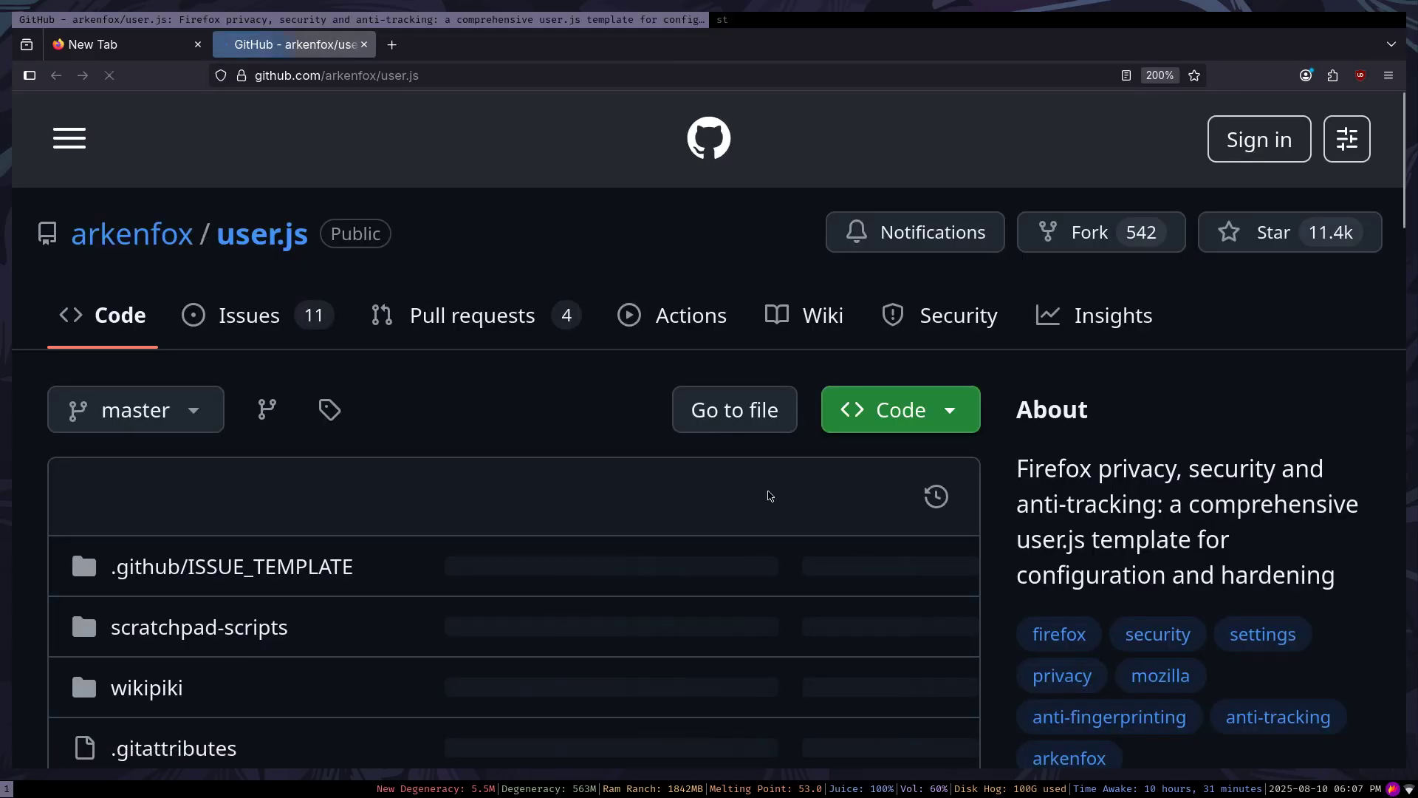
pyautogui.hotkey('ctrl', '-')
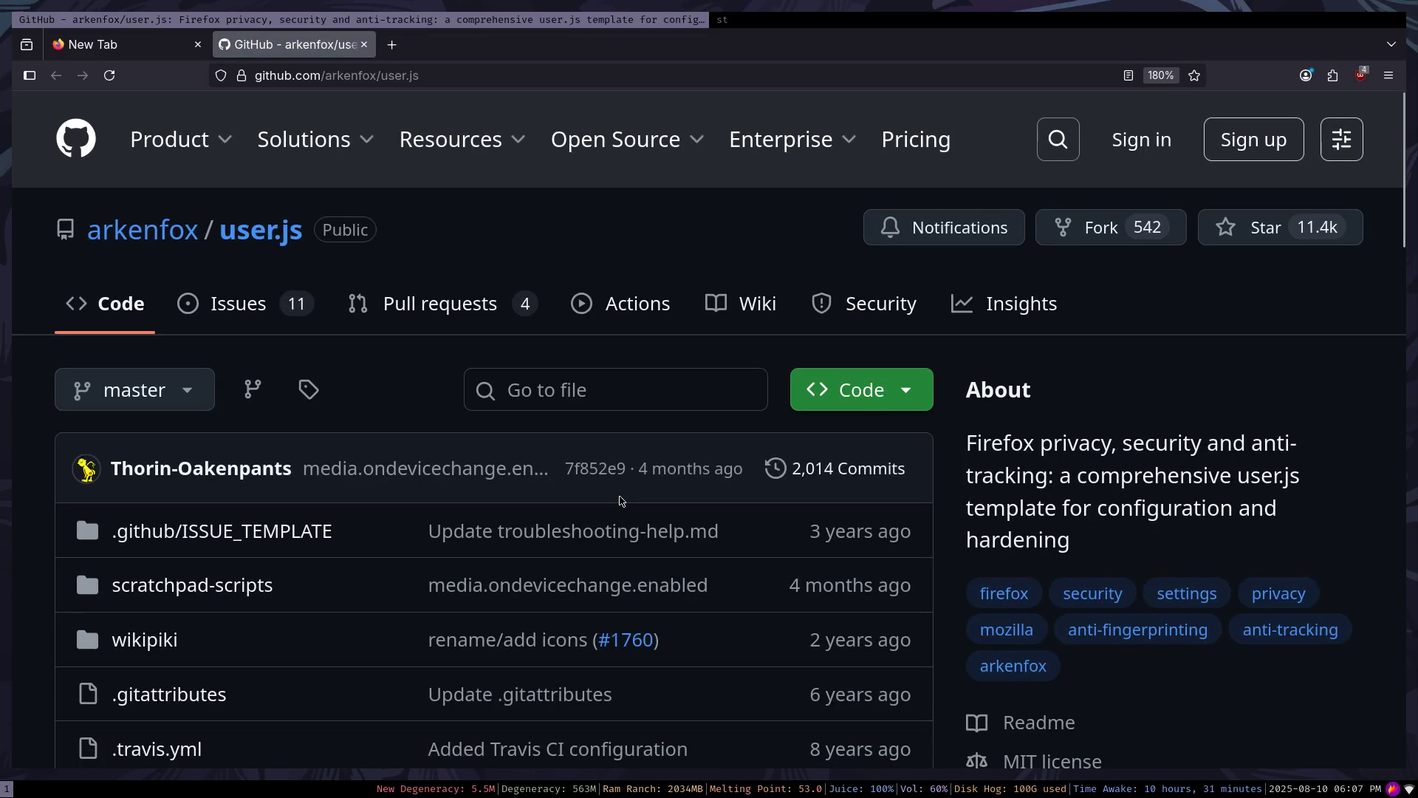
# Load about:config in another new tab.
pyautogui.hotkey('ctrl', 't')
pyautogui.write('about:config')
pyautogui.press('Return')
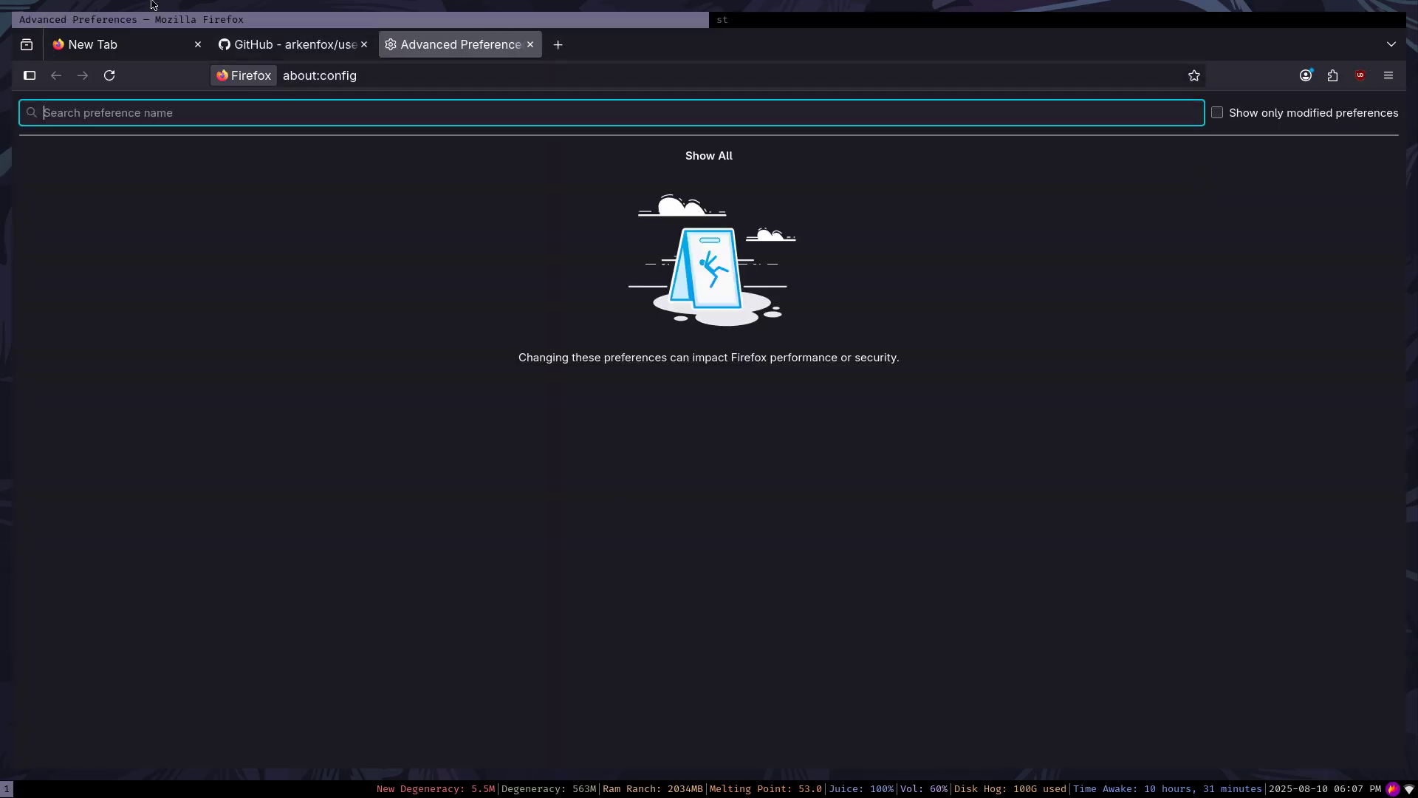
# Close the empty New Tab and toggle 'Show only modified preferences' on and off.
pyautogui.click(197, 44)
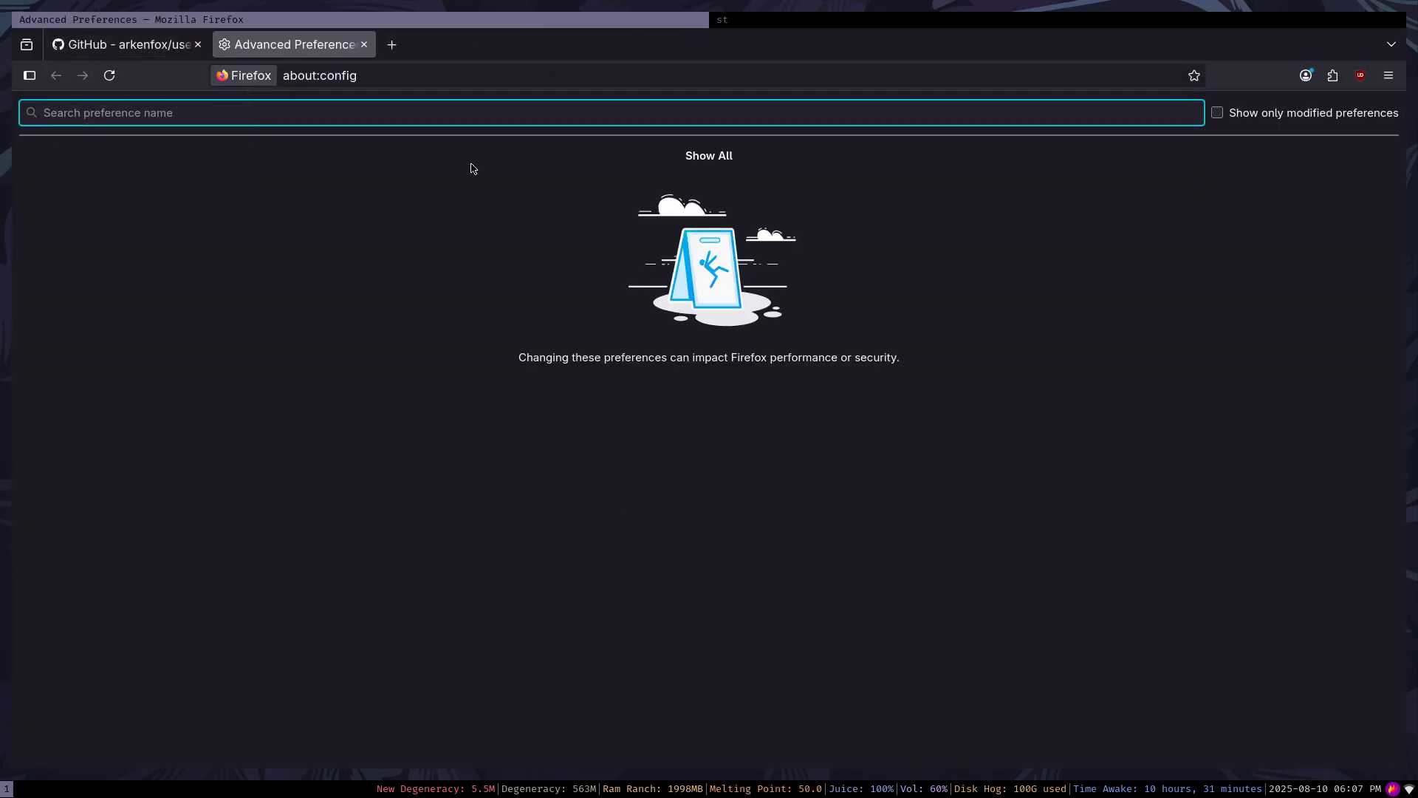
pyautogui.click(1263, 113)
pyautogui.click(1218, 113)
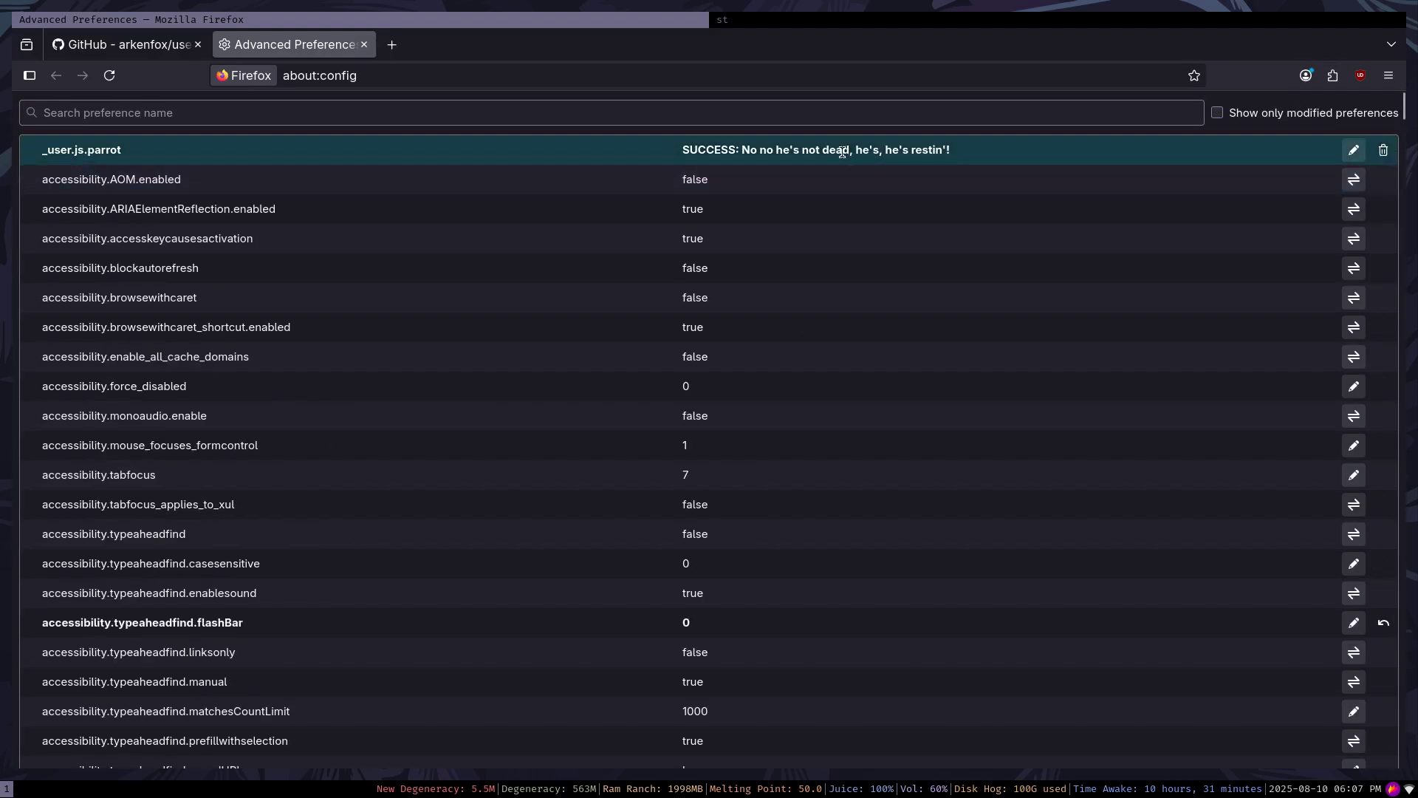
# Check that _user.js.parrot reports SUCCESS, then start 'cd .mozilla' in the terminal.
pyautogui.moveTo(41, 150); pyautogui.dragTo(953, 155)
pyautogui.moveTo(184, 180); pyautogui.dragTo(43, 175)
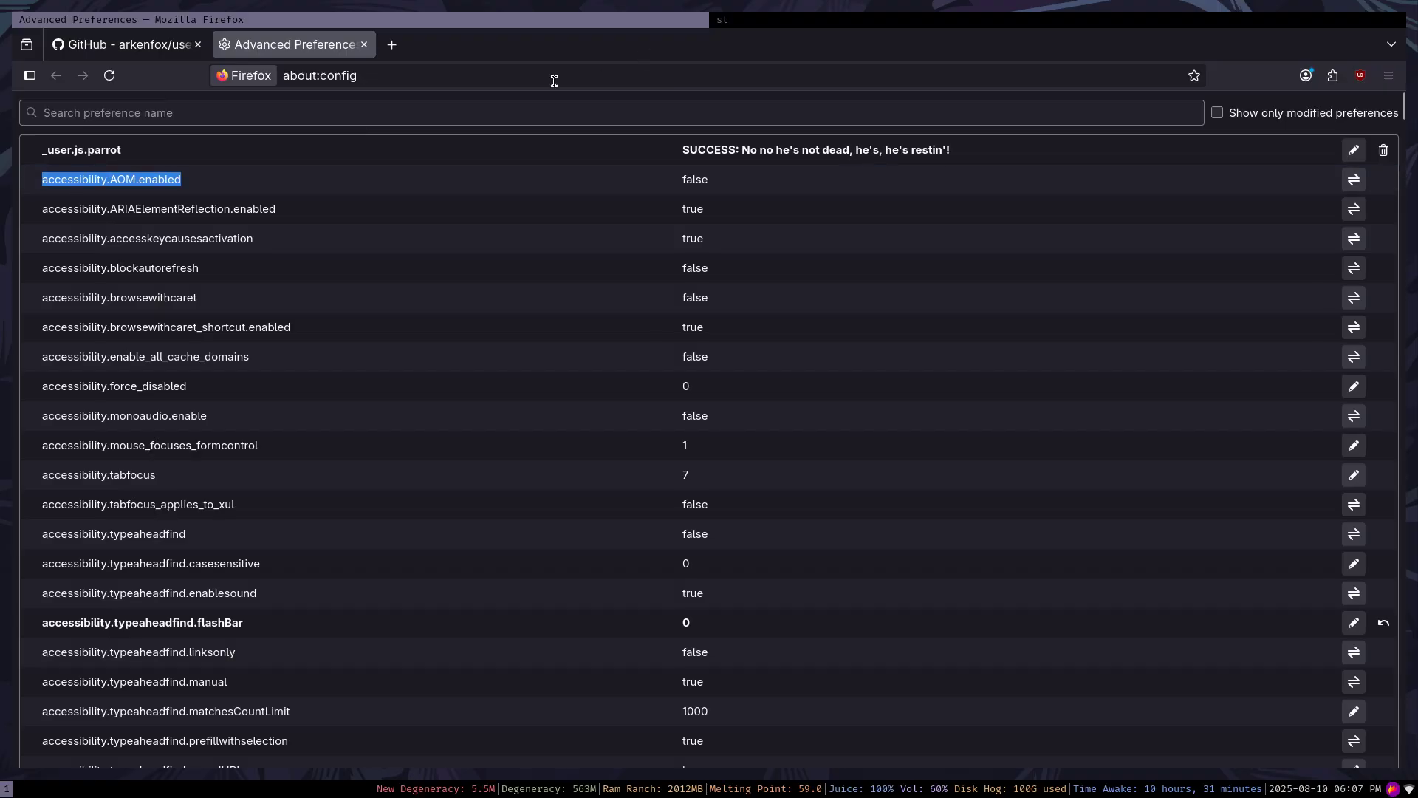
pyautogui.moveTo(1405, 111); pyautogui.dragTo(1288, 4)
pyautogui.click(574, 122)
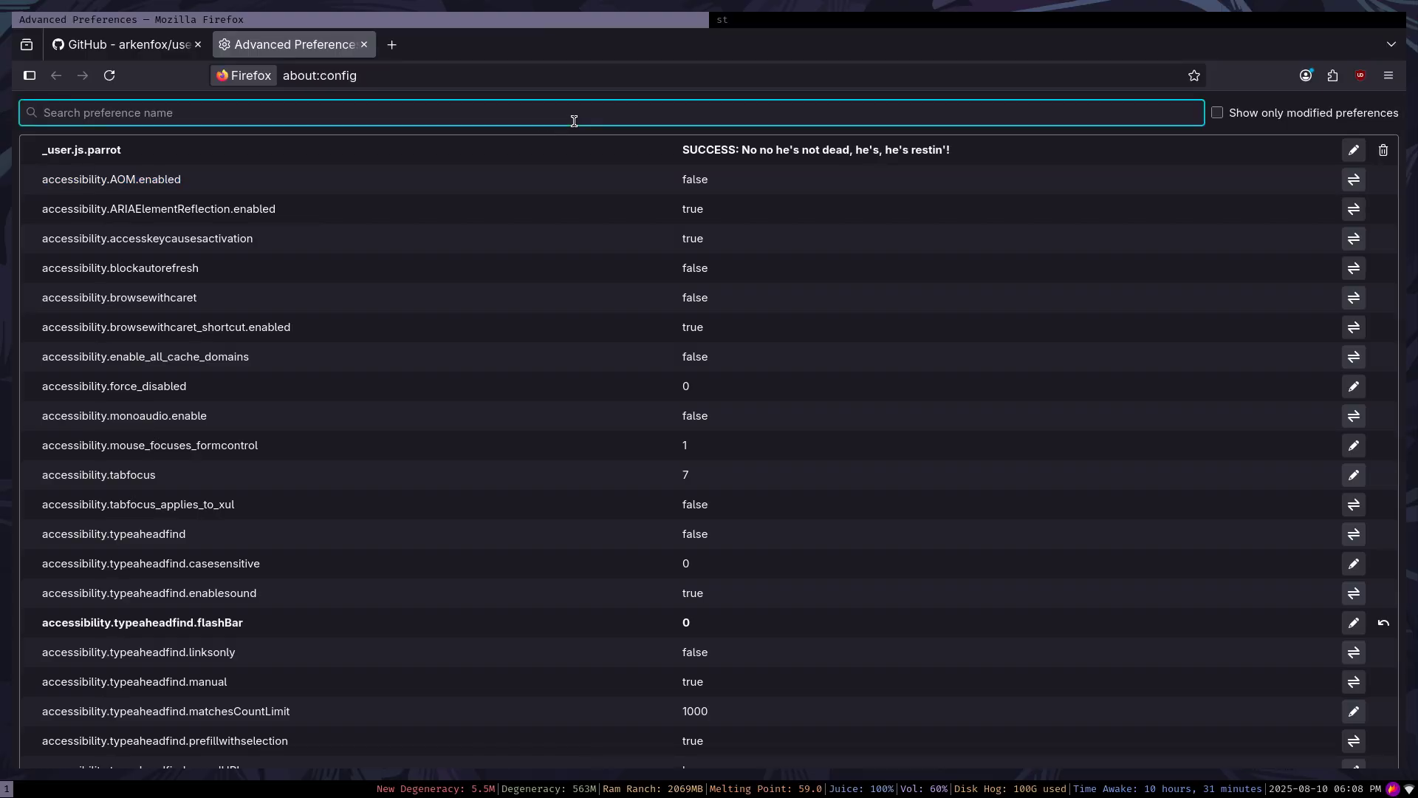
pyautogui.press('super+j')
pyautogui.write('cd .')
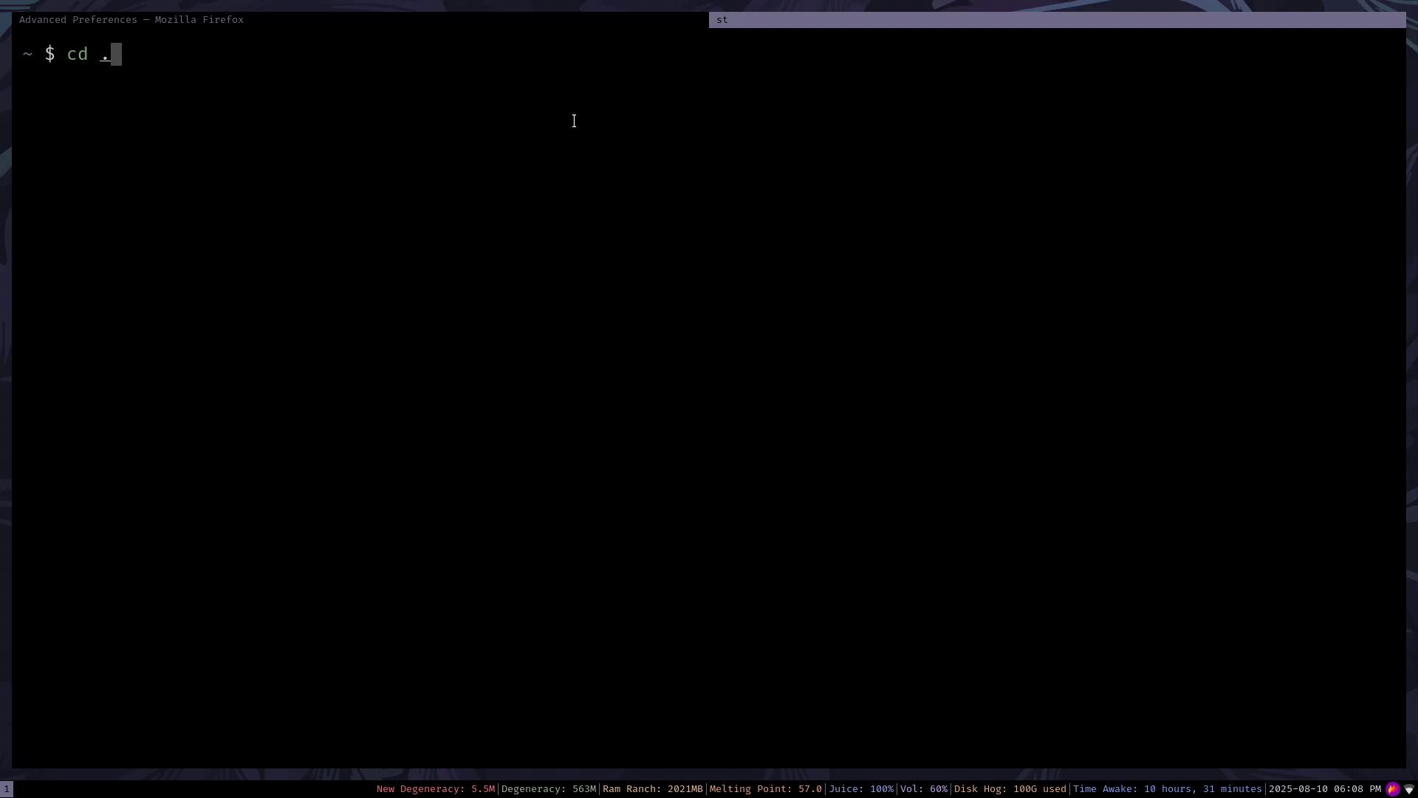
pyautogui.write('mozilla')
# Change into ~/.mozilla/firefox and list the profile folders.
pyautogui.press('Tab')
pyautogui.press('Return')
pyautogui.write('ls')
pyautogui.press('Return')
pyautogui.write('cd firfo')
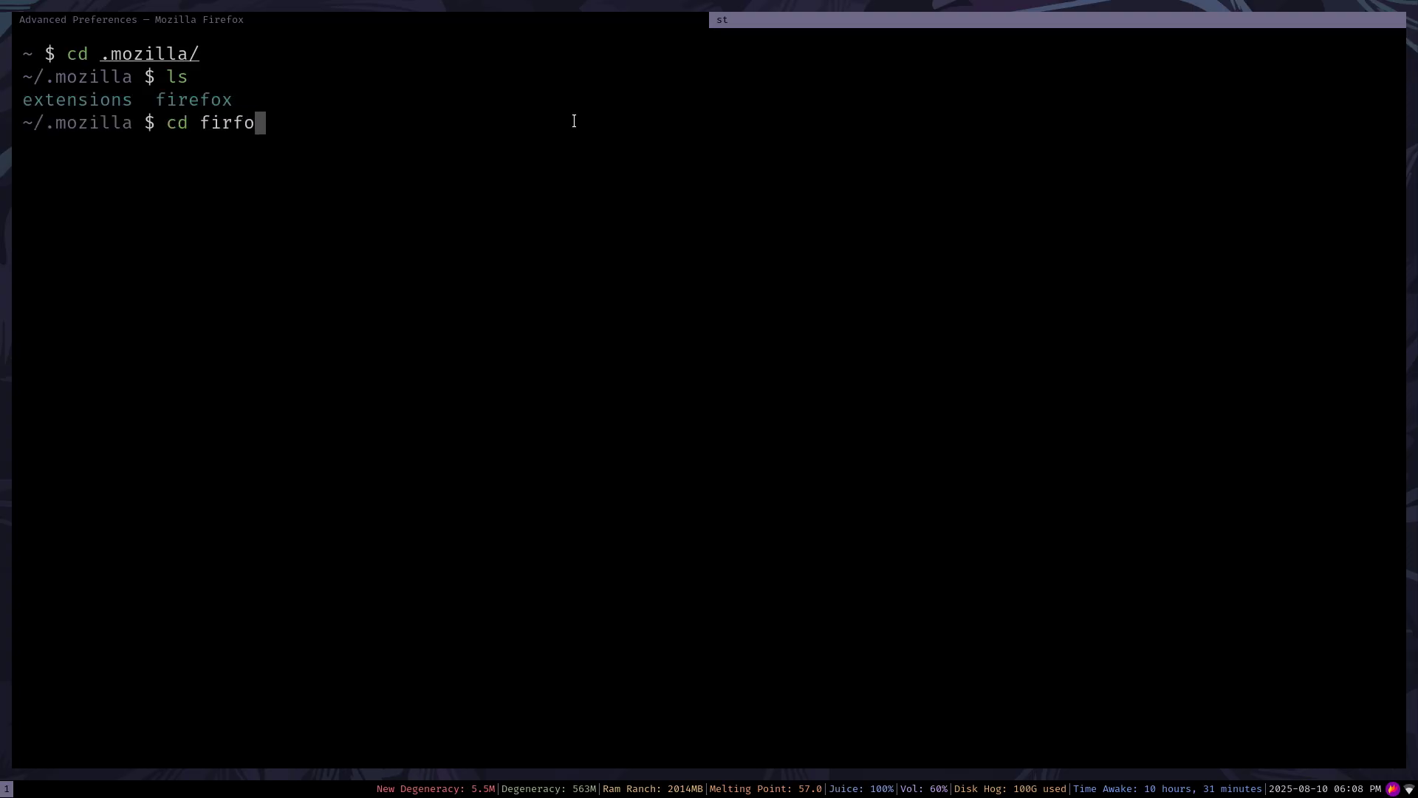
pyautogui.press('BackSpace')
pyautogui.press('BackSpace')
pyautogui.write('efox')
pyautogui.press('Return')
pyautogui.write('ls')
pyautogui.press('Return')
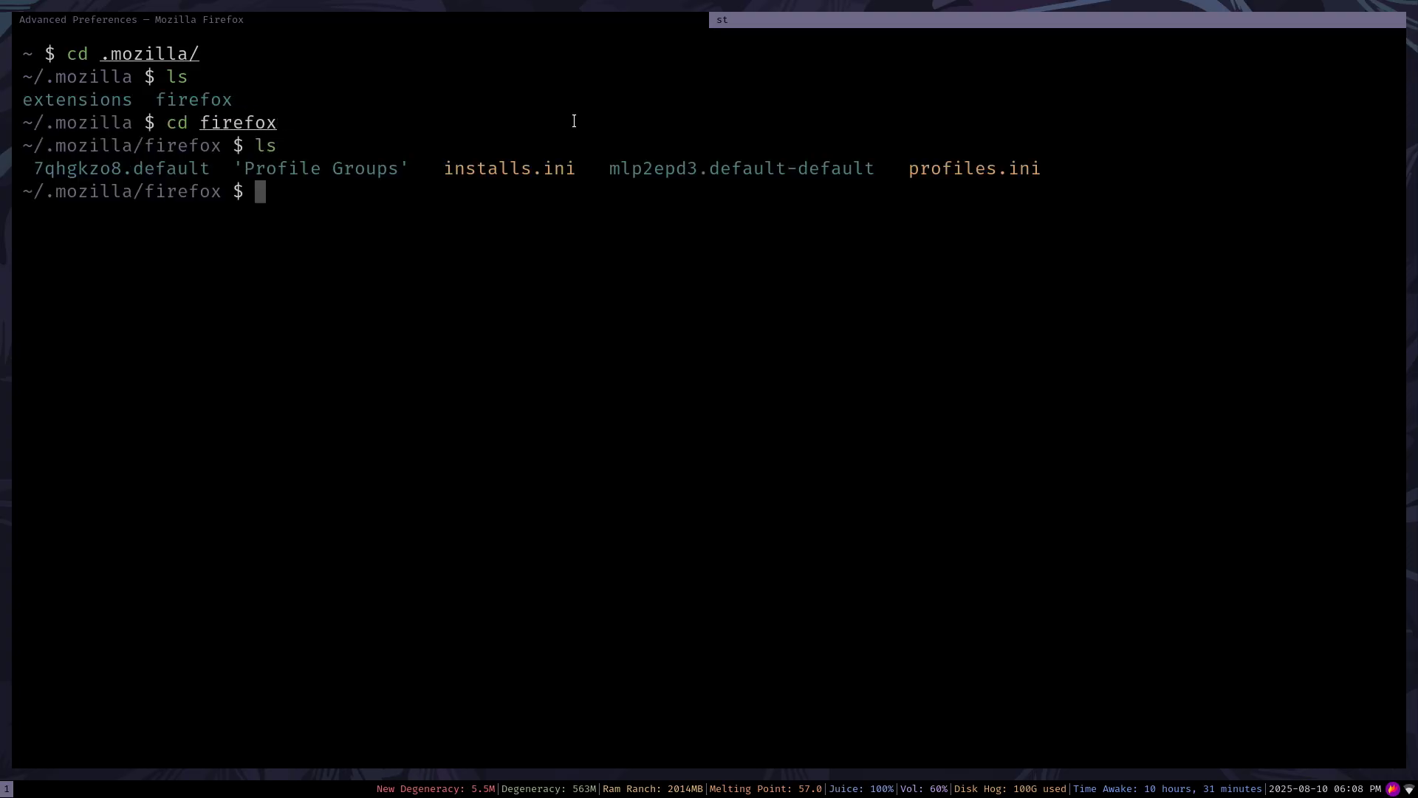
# Enter the mlp2epd3.default-default profile folder and list its files.
pyautogui.write('cd mlp2epd3.default-')
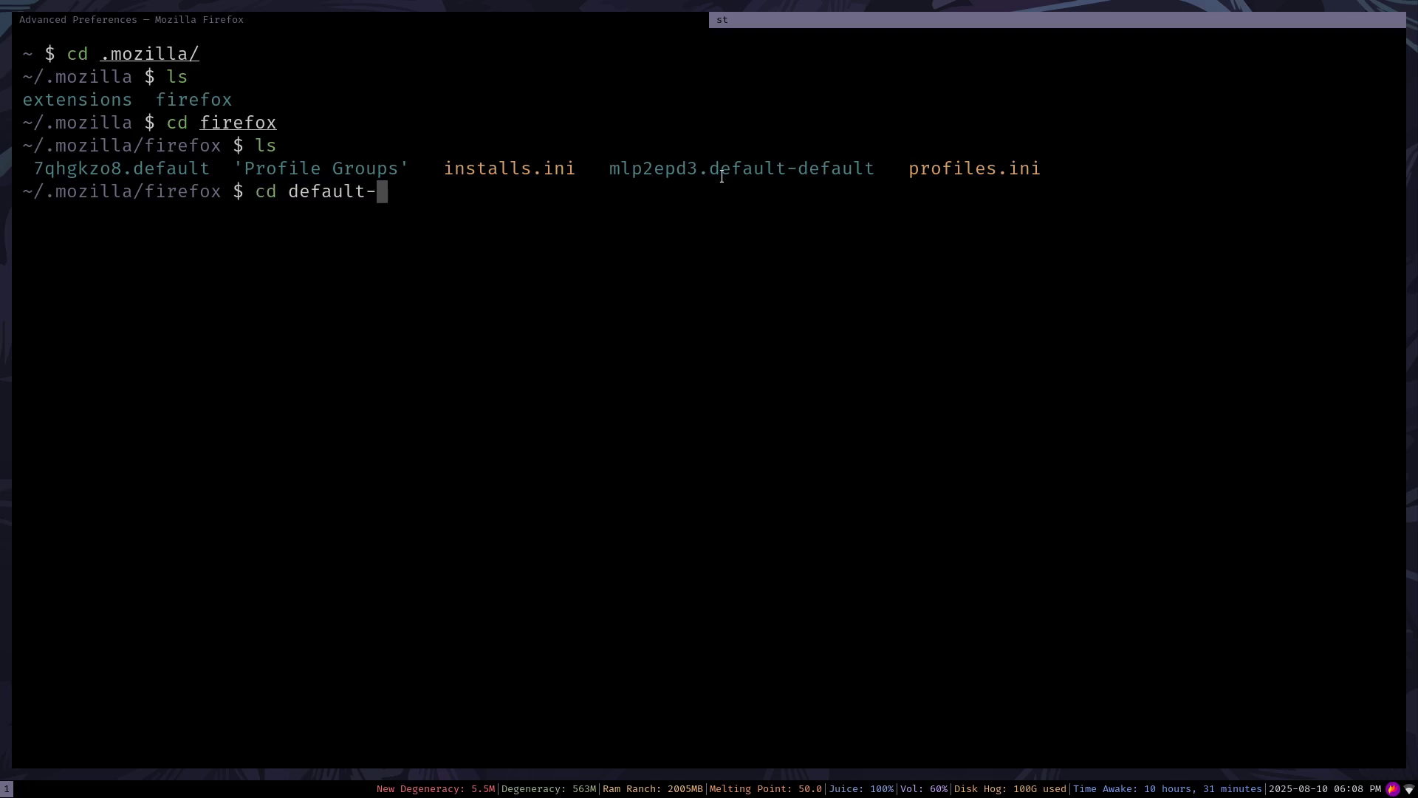
pyautogui.write('defa')
pyautogui.press('BackSpace')
pyautogui.write('fault')
pyautogui.press('Tab')
pyautogui.press('Return')
pyautogui.hotkey('ctrl', 'l')
pyautogui.write('ls')
pyautogui.press('Return')
# Open user.js with nvim and scroll down to its INDEX section.
pyautogui.write('nvi')
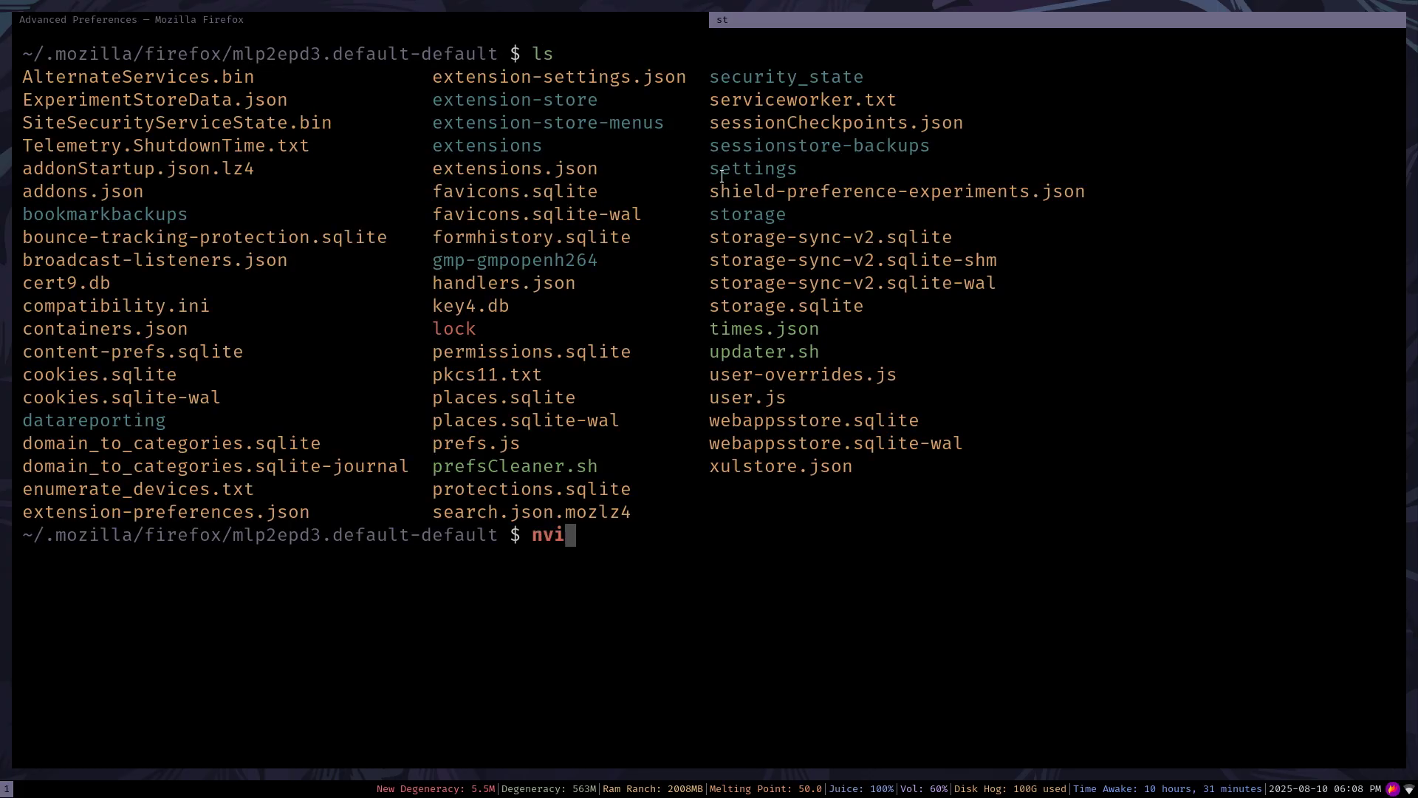
pyautogui.write('m user.js')
pyautogui.press('Return')
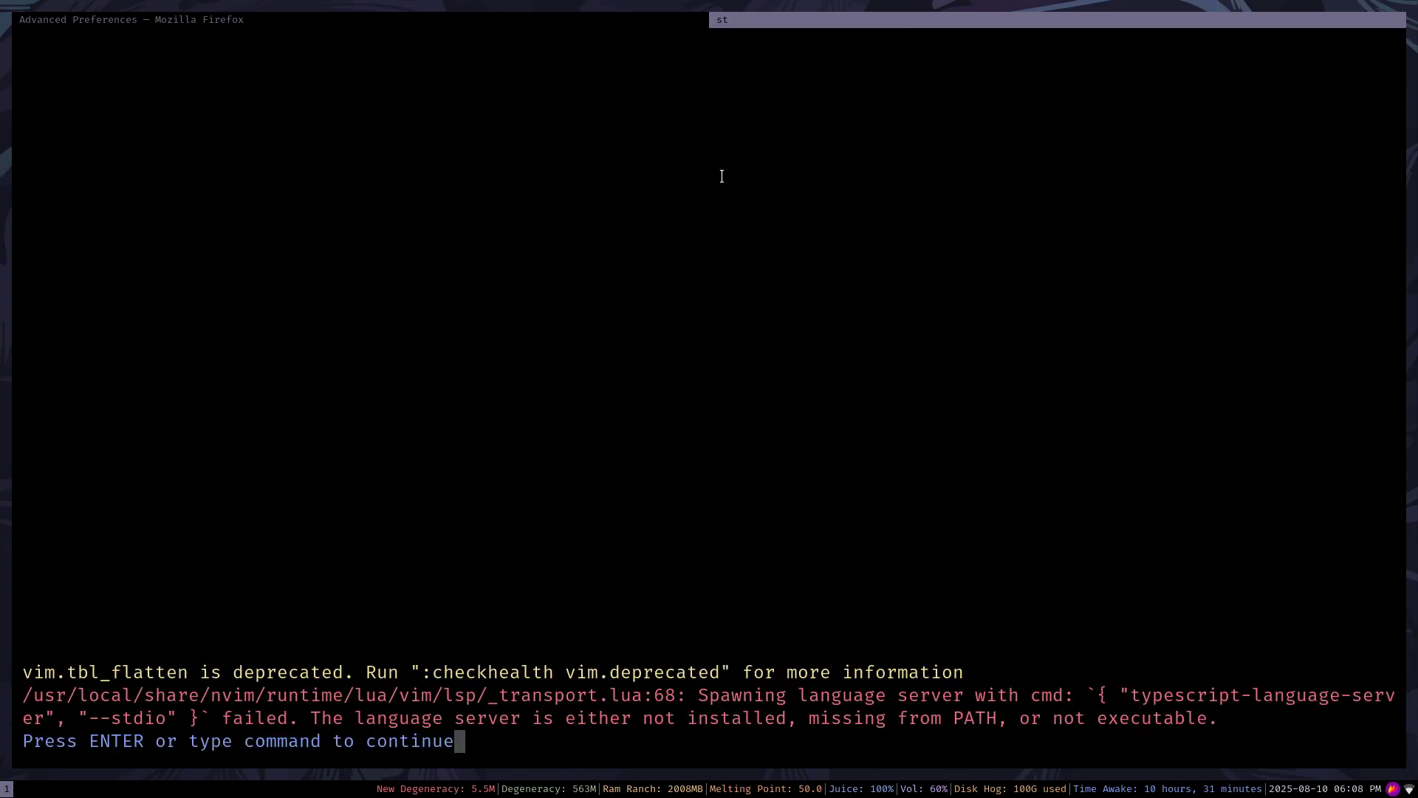
pyautogui.press('Return')
pyautogui.hotkey('ctrl', 'shift', 'pageup')
pyautogui.hotkey('ctrl', 'shift', 'pageup')
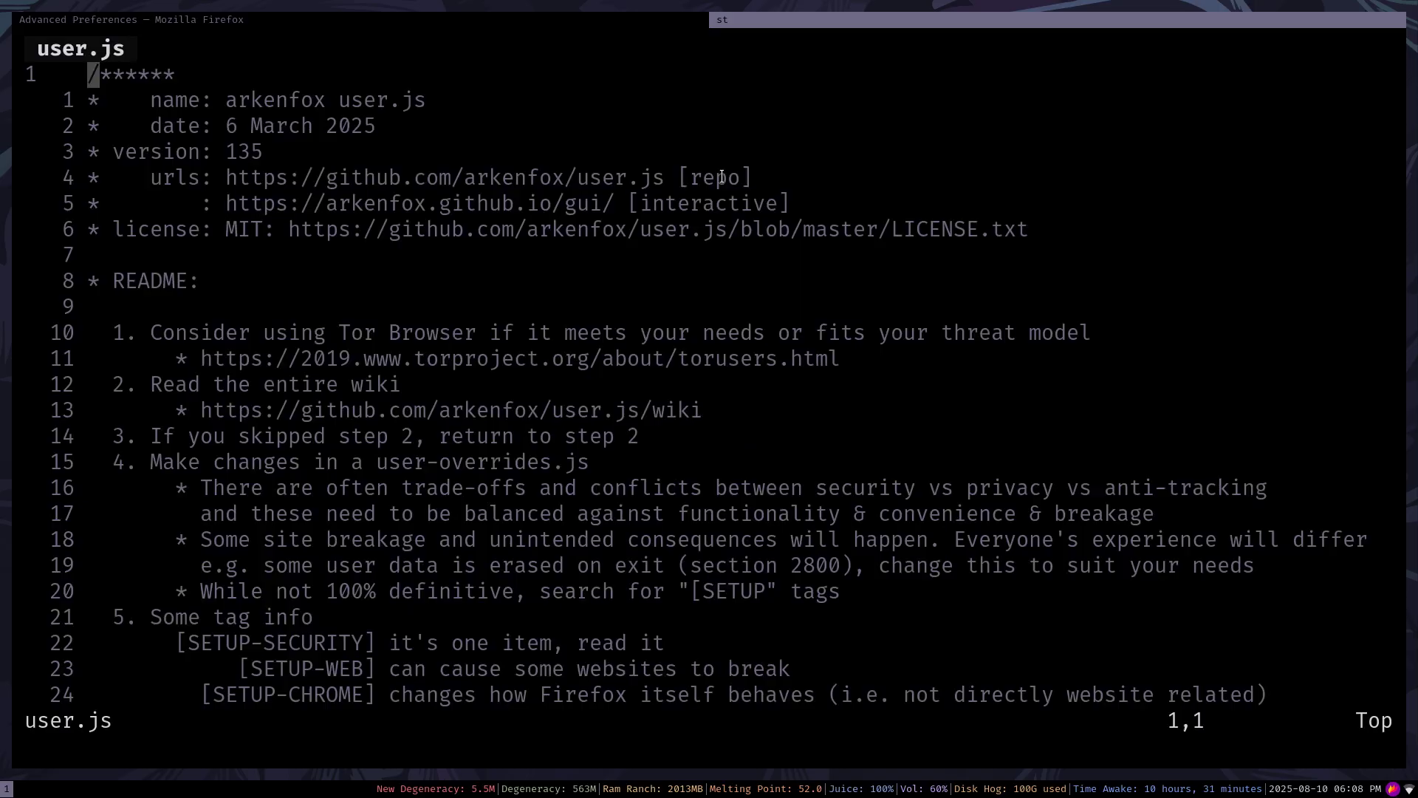
pyautogui.press('j')
pyautogui.press('j')
pyautogui.press('j')
pyautogui.press('j')
pyautogui.press('j')
pyautogui.press('j')
pyautogui.press('j')
pyautogui.press('j')
pyautogui.press('j')
pyautogui.press('j')
pyautogui.press('j')
pyautogui.press('j')
pyautogui.press('j')
pyautogui.press('j')
pyautogui.press('j')
pyautogui.press('j')
pyautogui.press('j')
pyautogui.press('j')
pyautogui.press('j')
pyautogui.press('j')
pyautogui.press('j')
pyautogui.press('j')
pyautogui.press('j')
pyautogui.press('j')
pyautogui.press('j')
pyautogui.press('j')
pyautogui.press('j')
pyautogui.press('j')
pyautogui.press('j')
pyautogui.press('j')
pyautogui.press('j')
pyautogui.press('j')
pyautogui.press('j')
pyautogui.press('j')
pyautogui.press('j')
pyautogui.press('j')
pyautogui.press('j')
pyautogui.press('j')
pyautogui.press('j')
pyautogui.press('j')
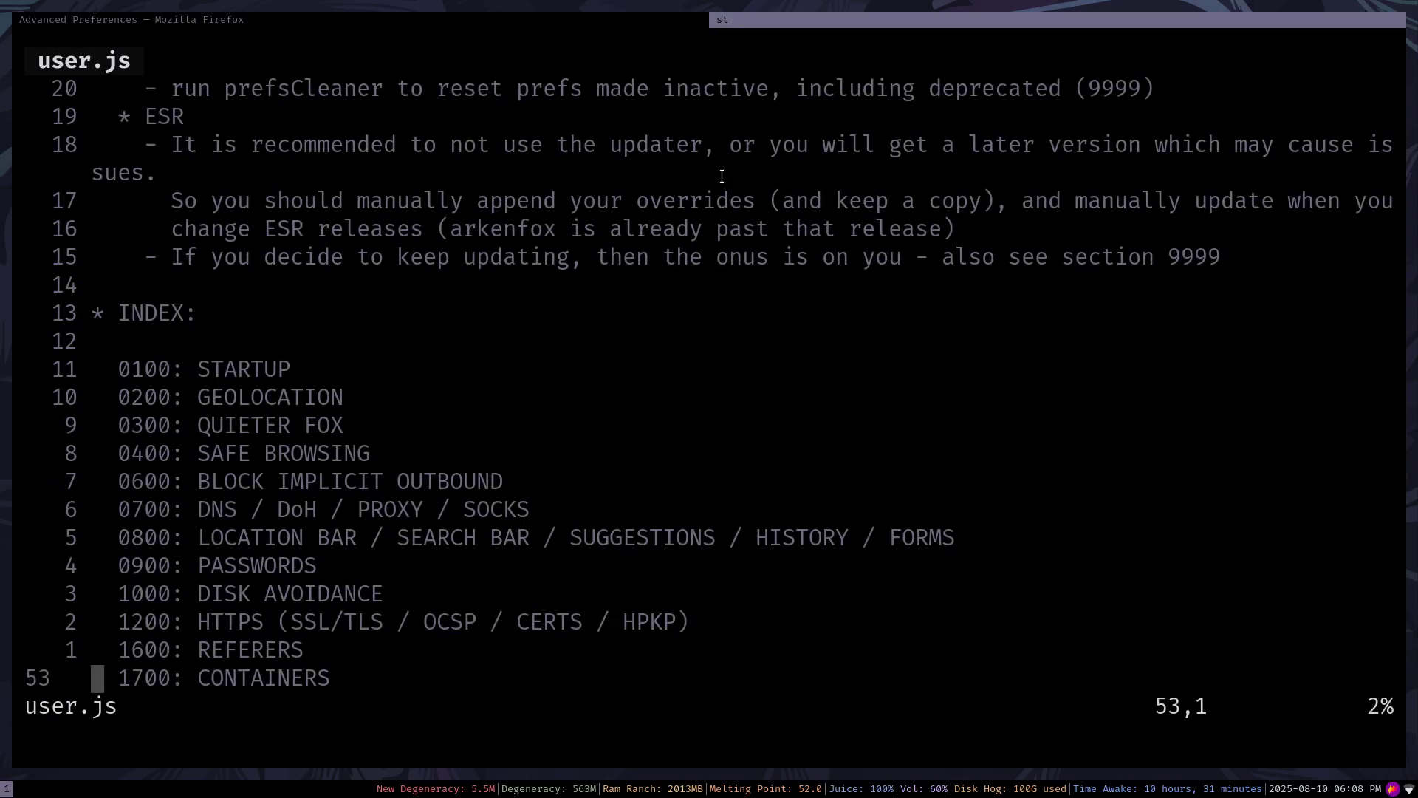
pyautogui.press('super+k')
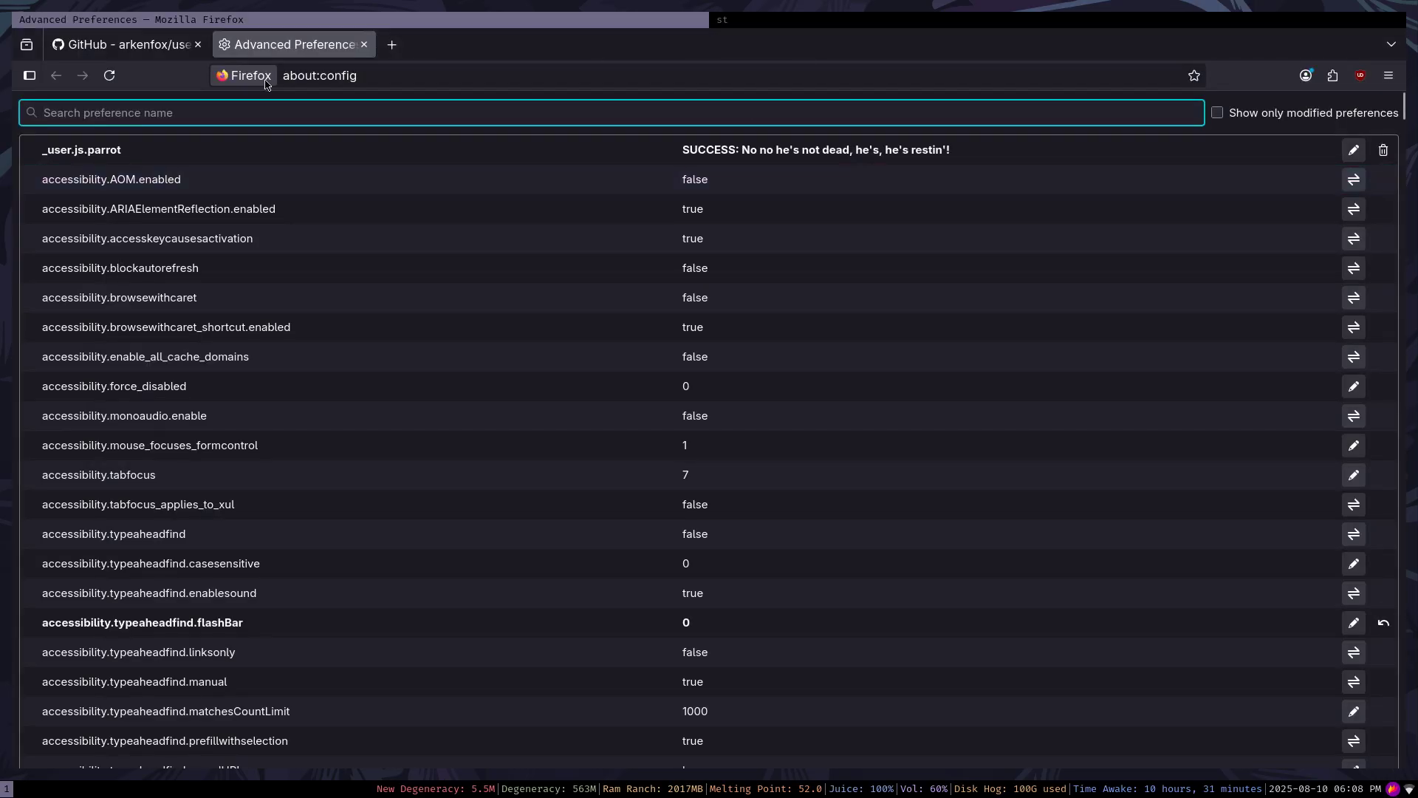
# On the arkenfox repository wiki, open the '1.1 To Arkenfox or Not' page.
pyautogui.click(119, 41)
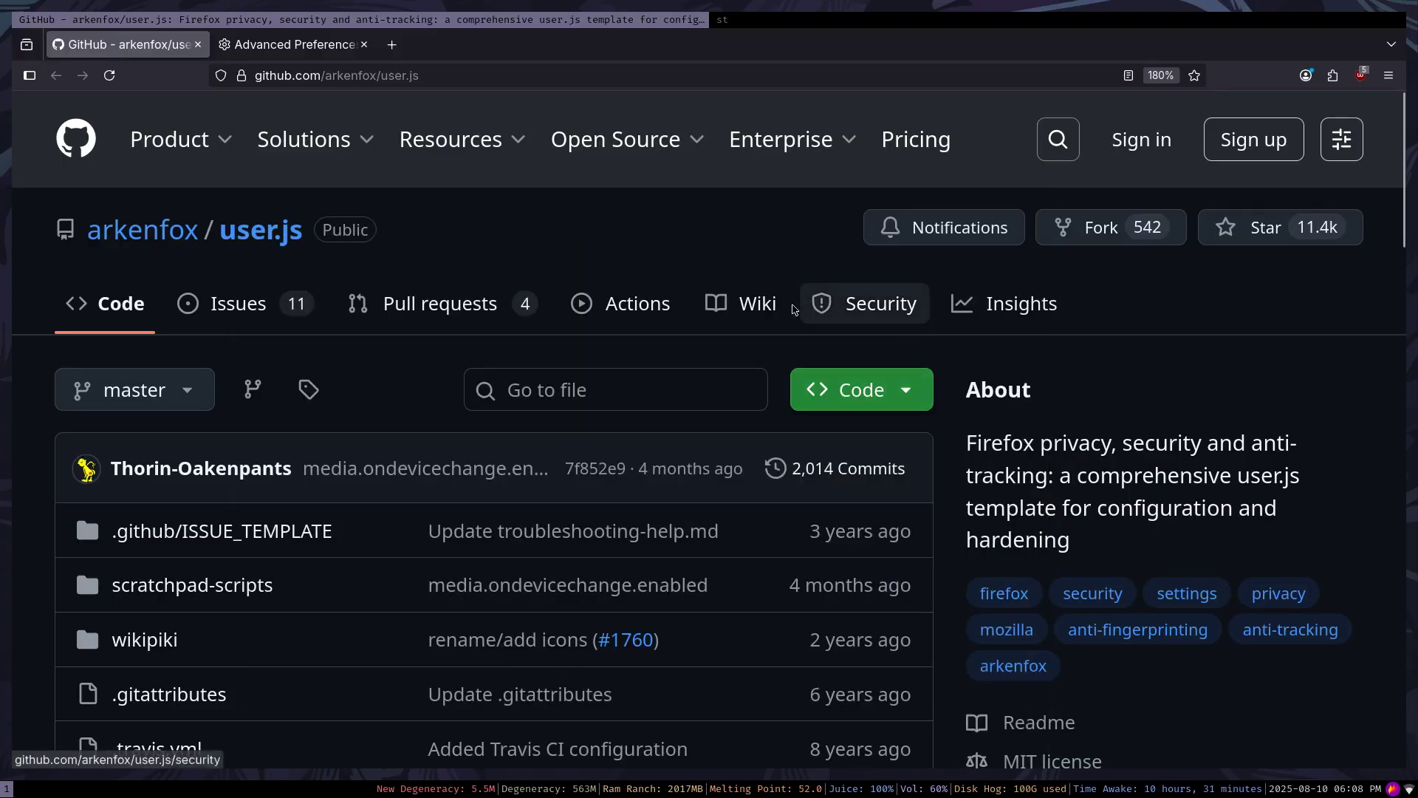
pyautogui.scroll(-5, 545, 443)
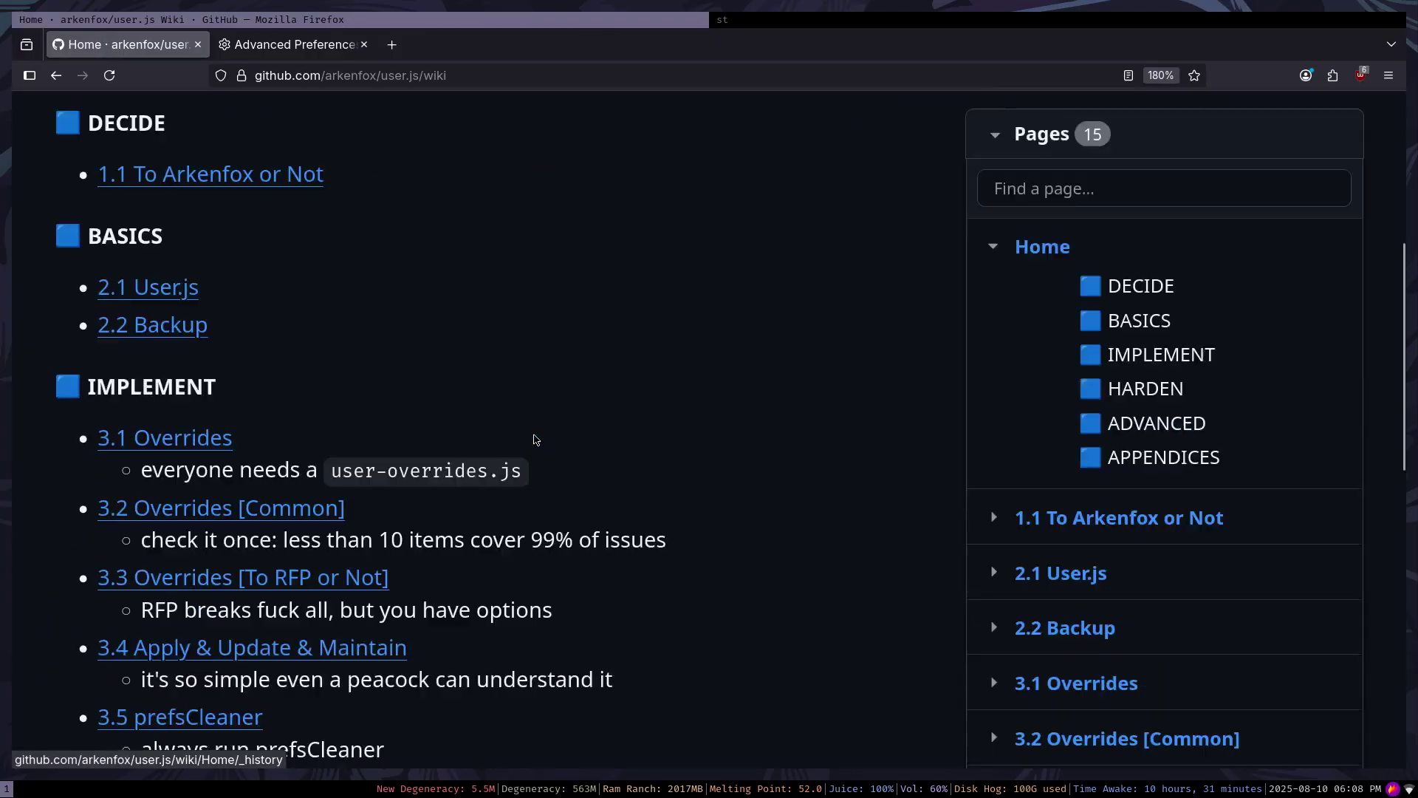
pyautogui.scroll(2, 342, 429)
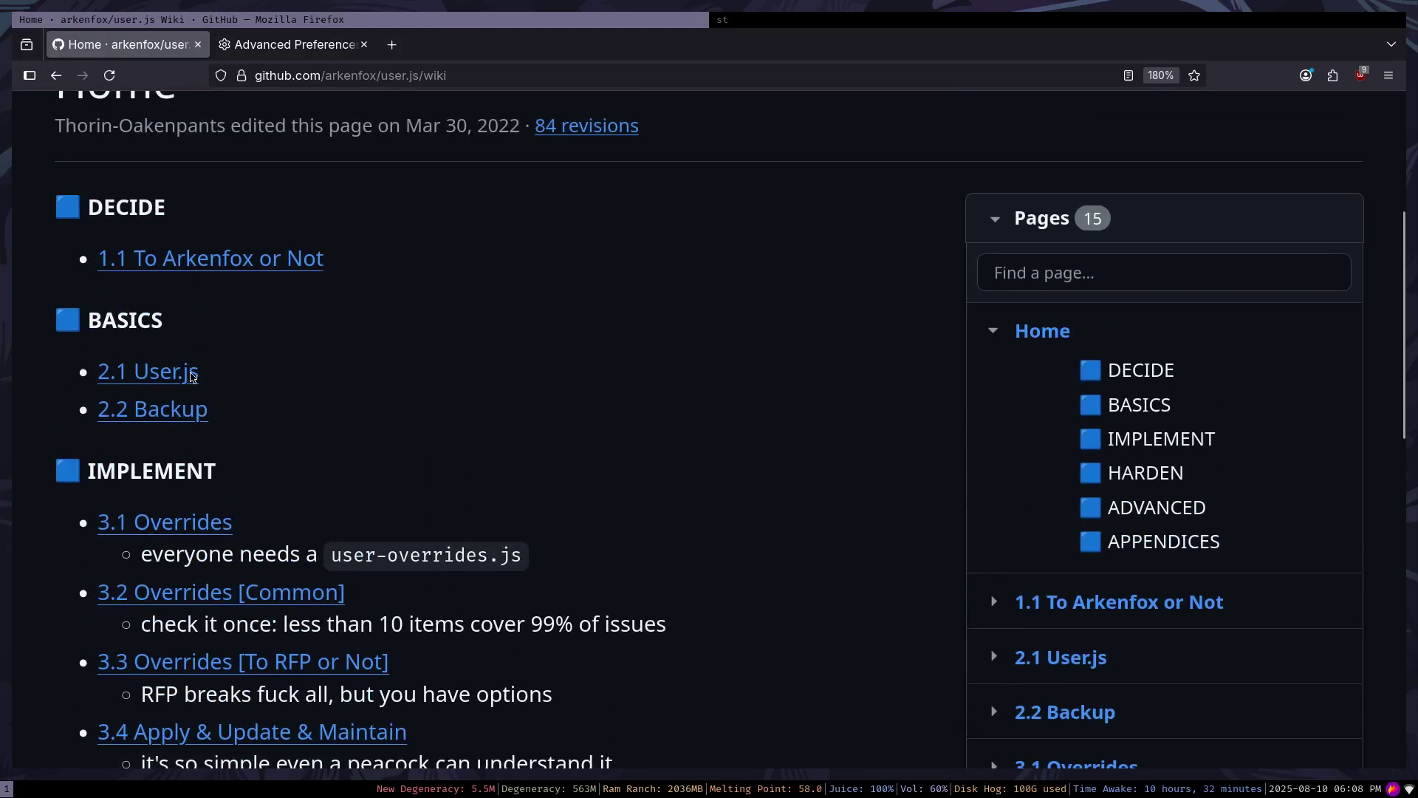
pyautogui.click(246, 257)
# Return user.js in Neovim to the top, then add an empty Firefox tab.
pyautogui.press('super+j')
pyautogui.scroll(-5, 394, 415)
pyautogui.scroll(6, 391, 399)
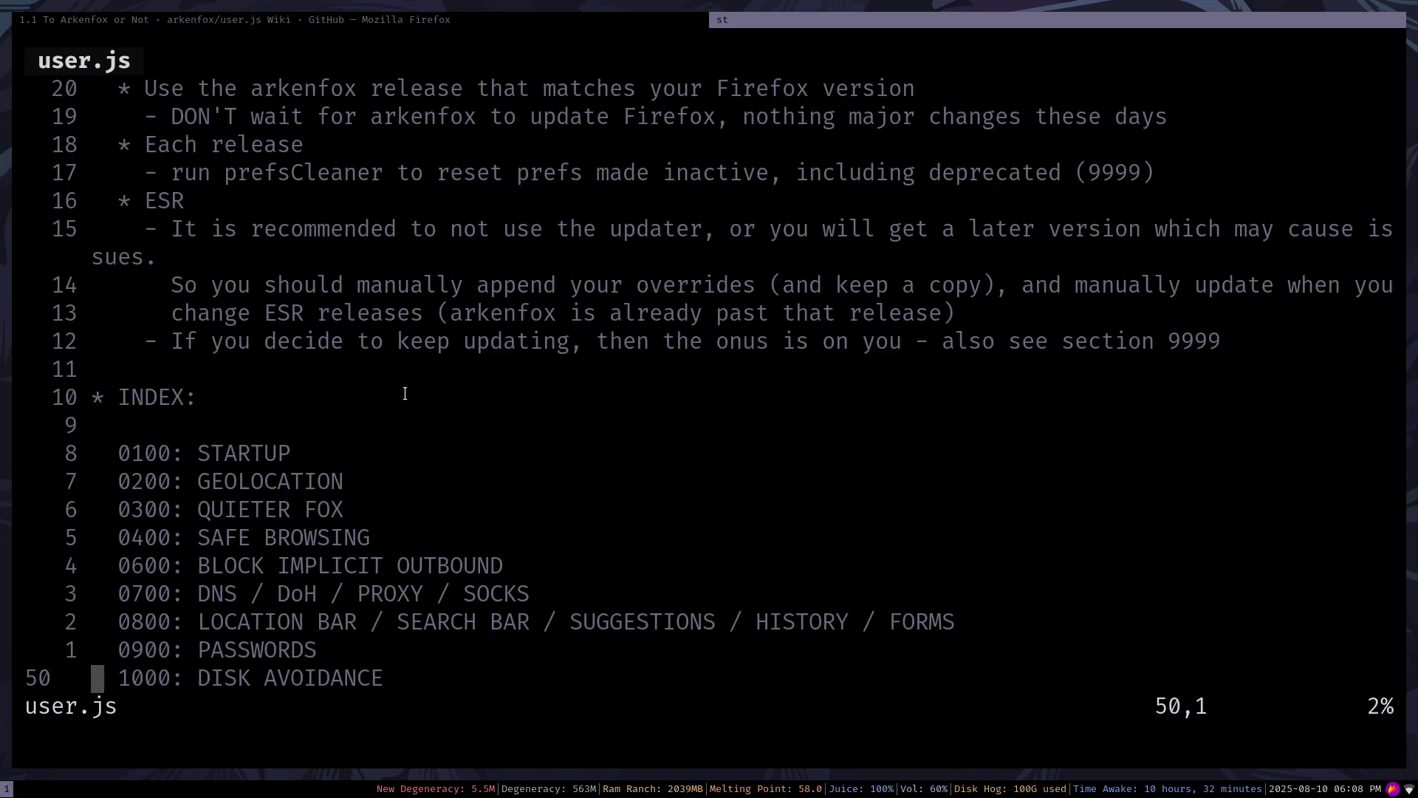
pyautogui.press(':')
pyautogui.press('Escape')
pyautogui.press('g')
pyautogui.press('g')
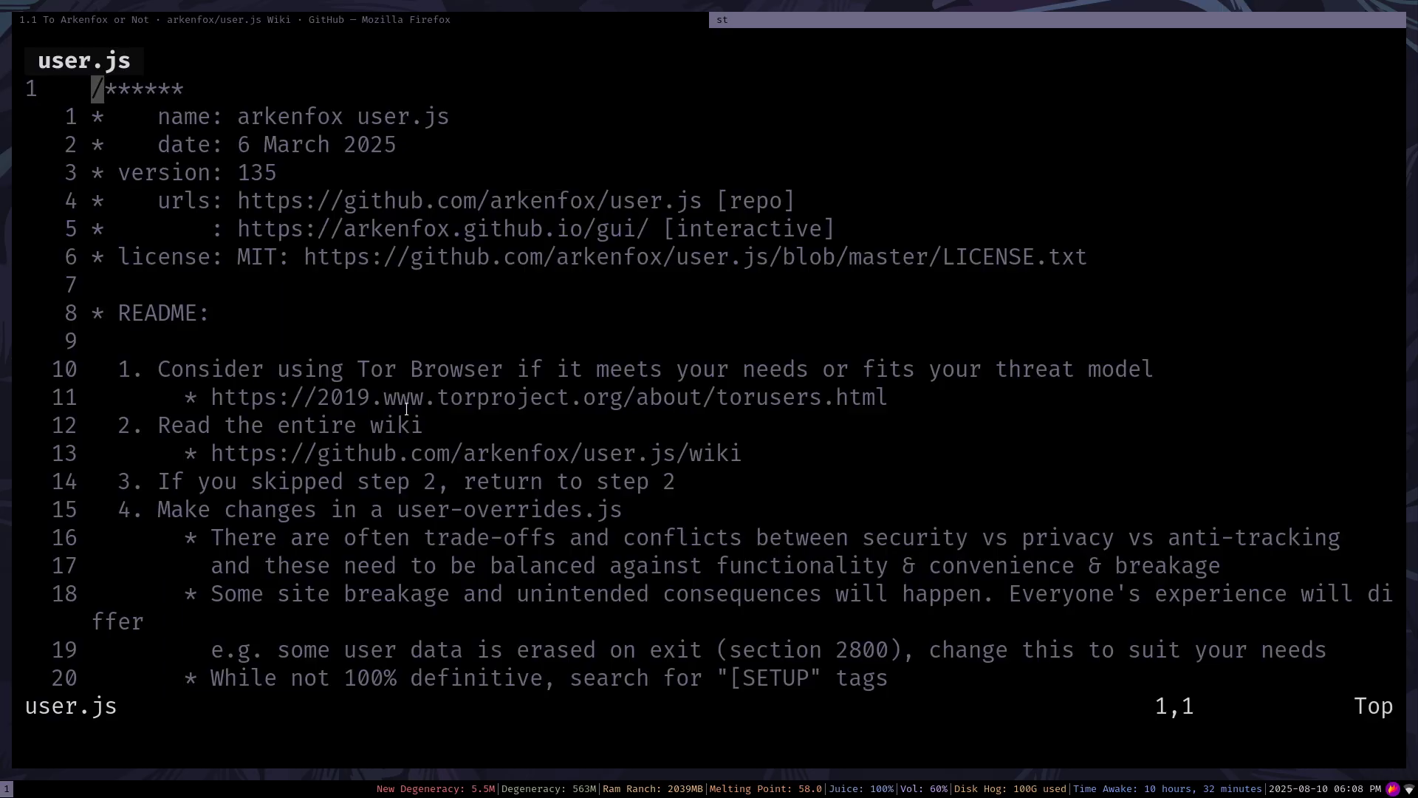
pyautogui.press('super+k')
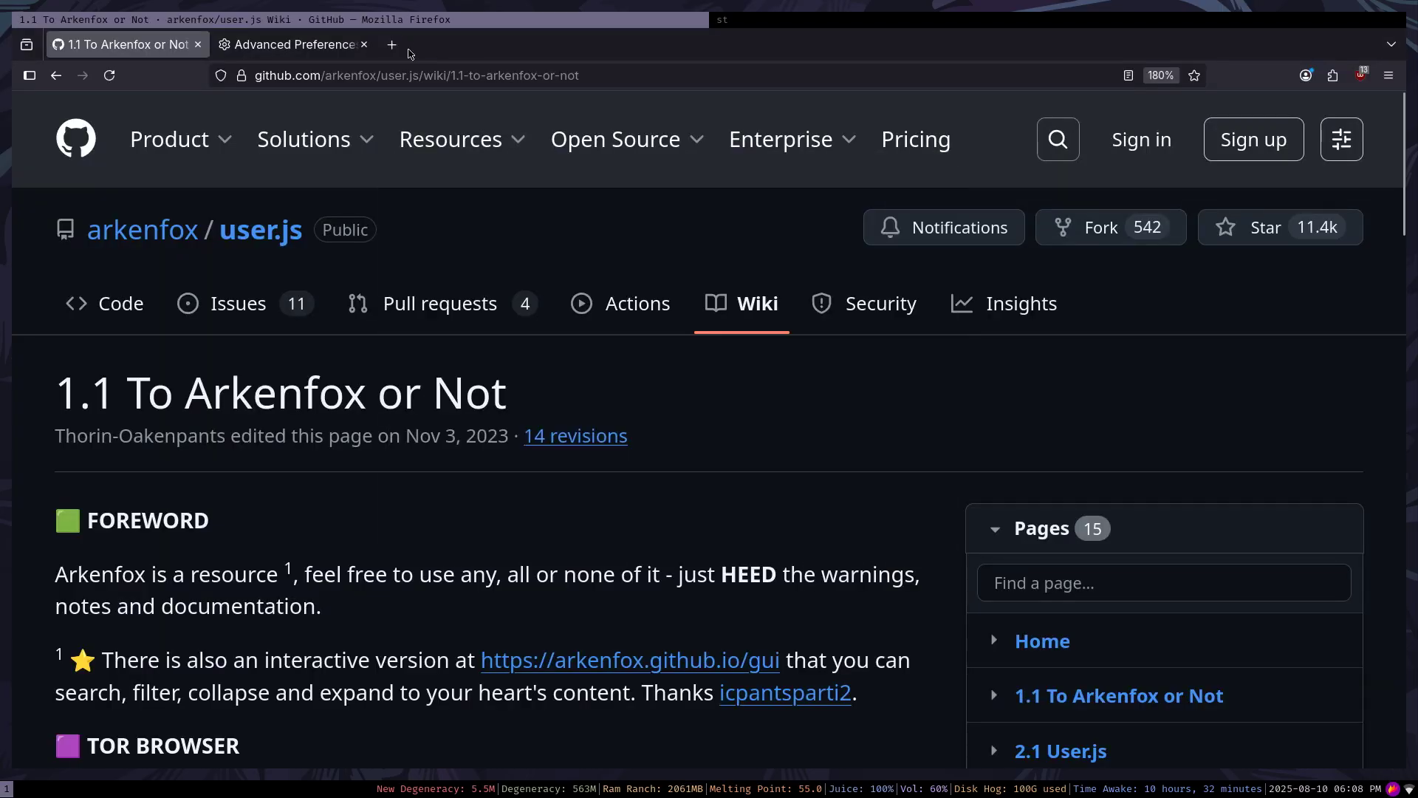
pyautogui.click(392, 44)
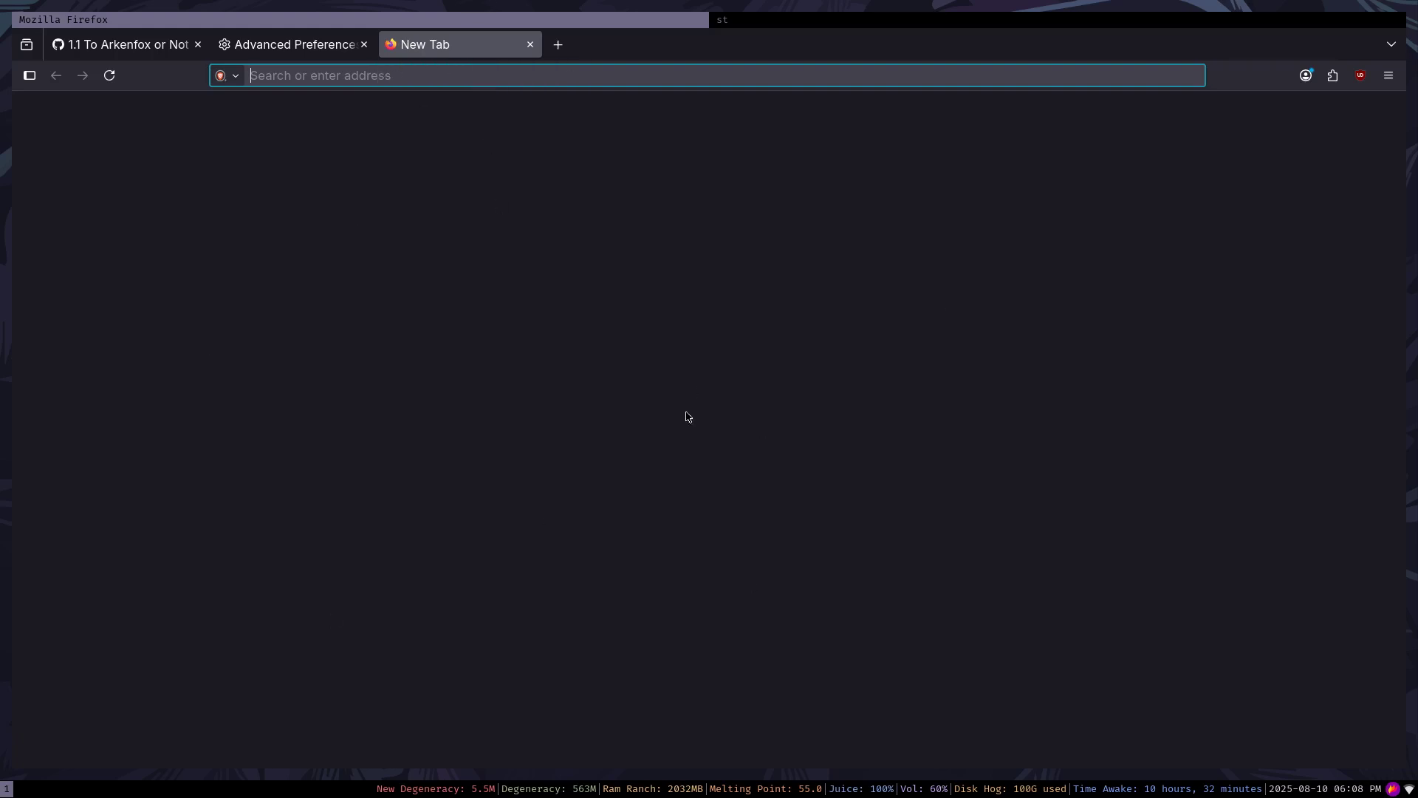
# Quit Neovim with :q to return to the shell prompt.
pyautogui.moveTo(106, 47)
pyautogui.click(833, 26)
pyautogui.write(':q')
pyautogui.press('Return')
# Open user-overrides.js in Neovim and line-select its first four lines.
pyautogui.write('nvim user-')
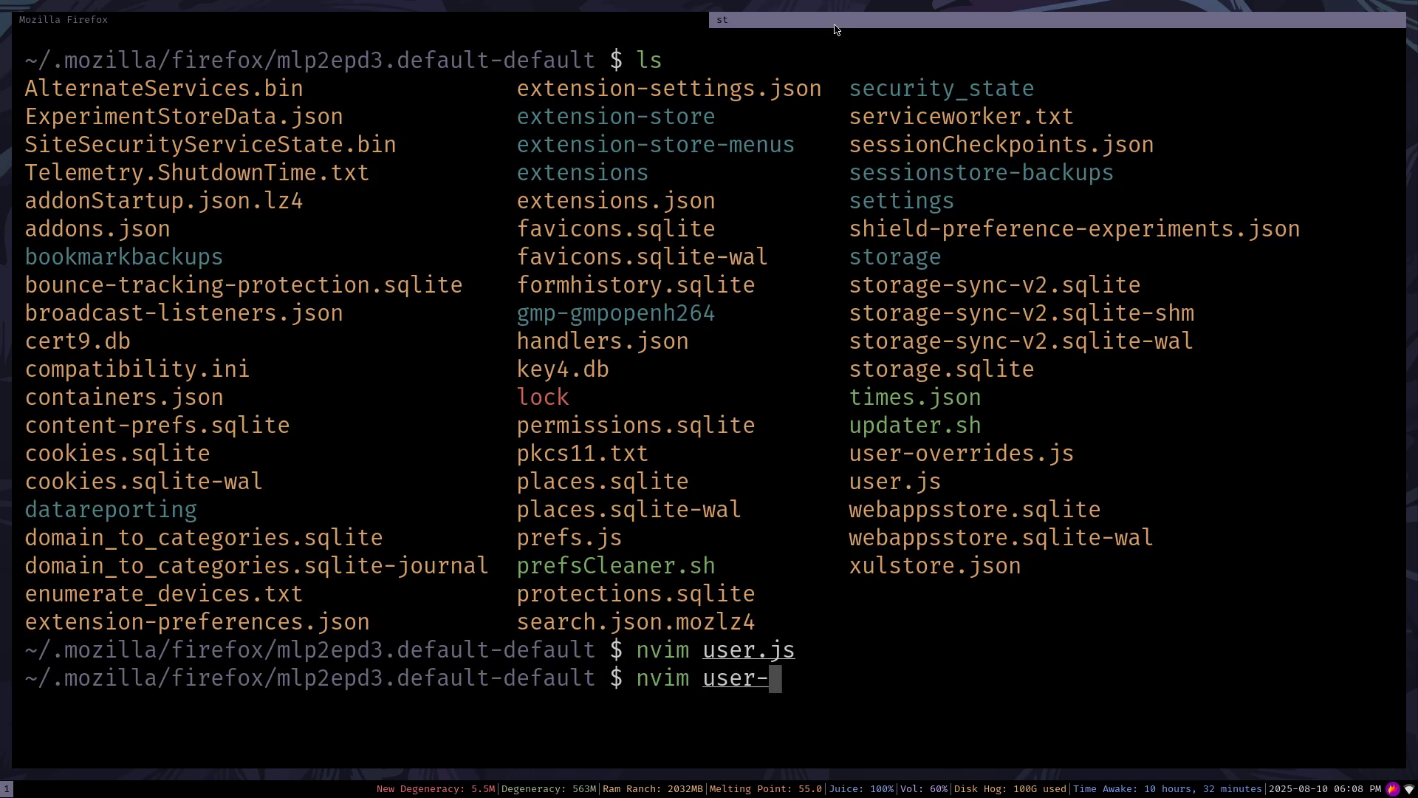
pyautogui.write('overrides.js')
pyautogui.press('Return')
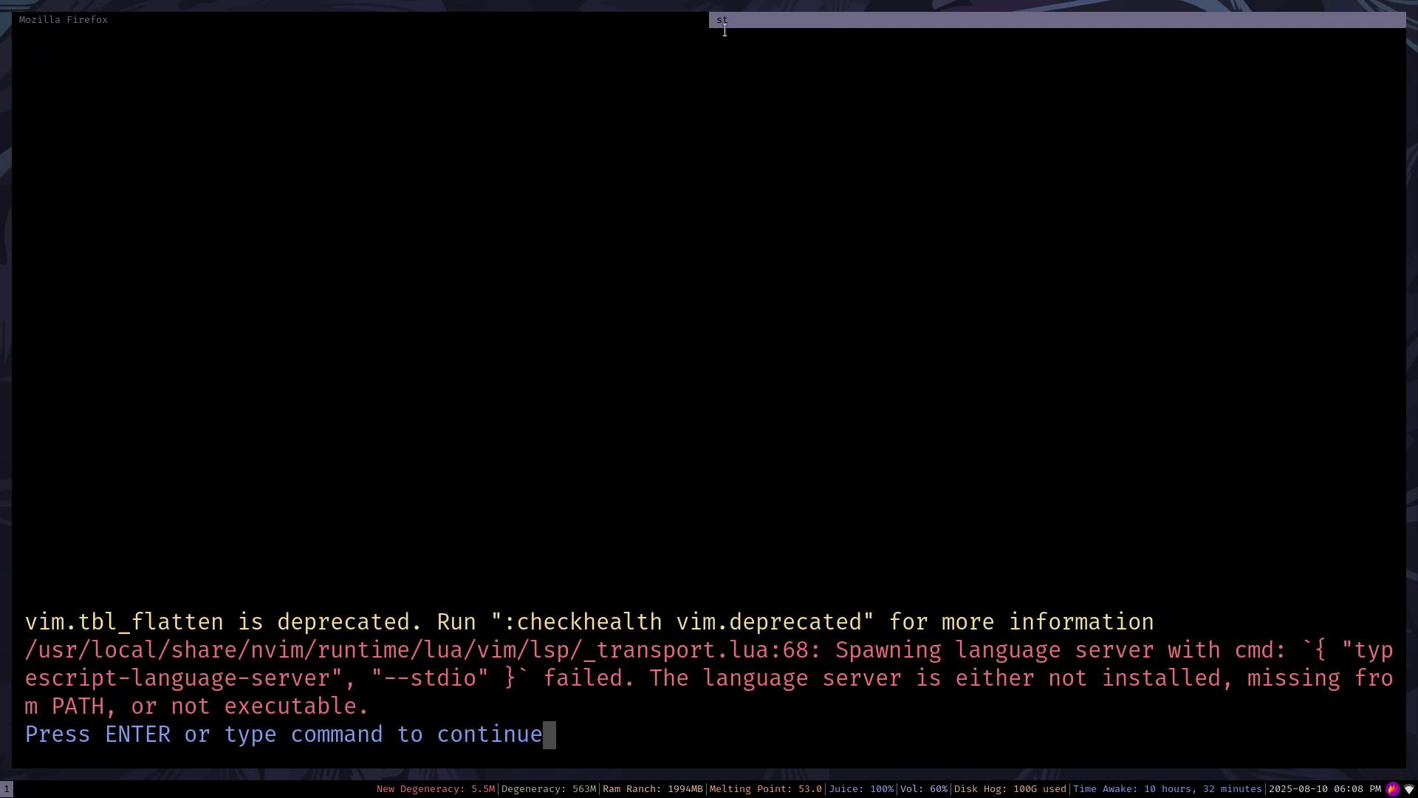
pyautogui.press('Return')
pyautogui.hotkey('shift', 'v')
pyautogui.press('j')
pyautogui.press('j')
pyautogui.press('j')
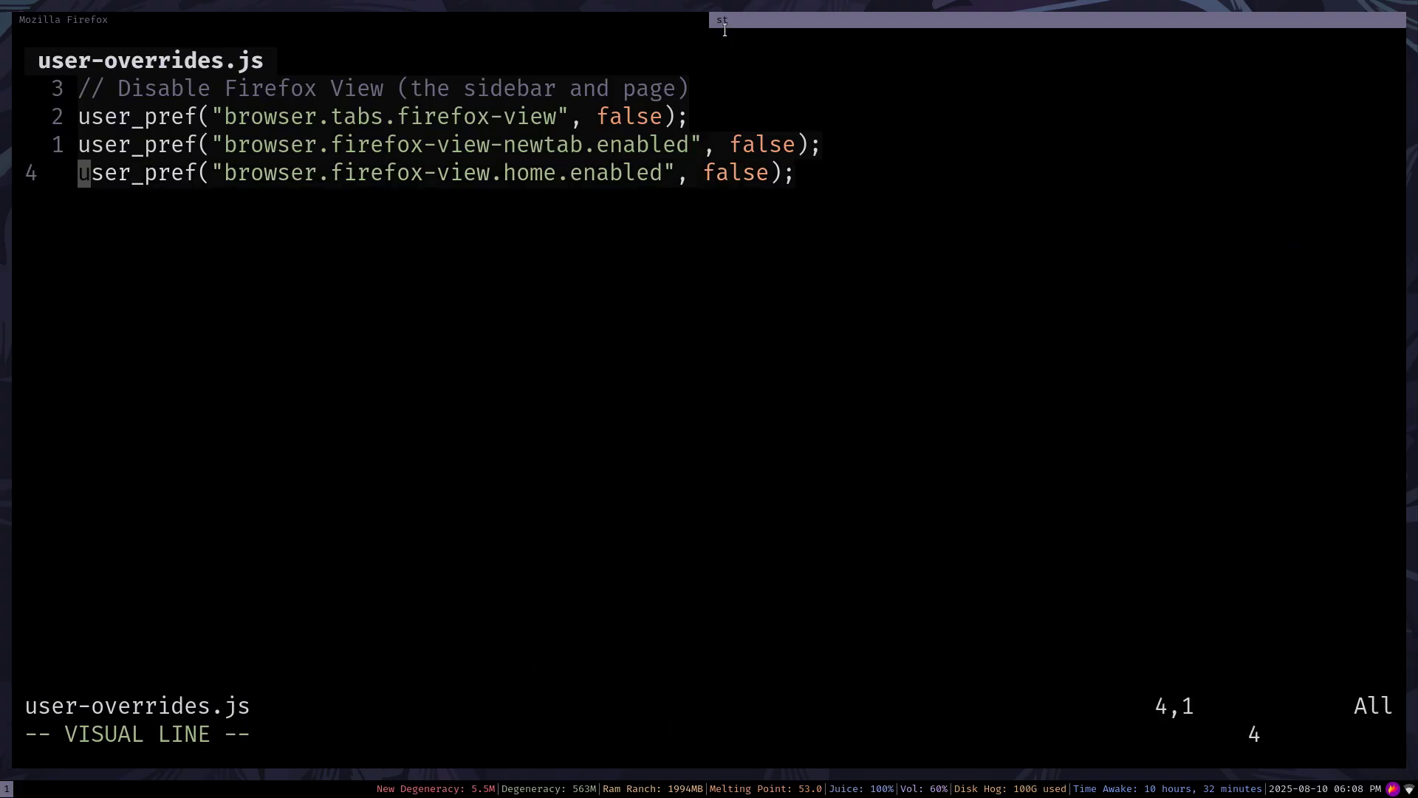
pyautogui.press('Escape')
# Quit the editor again and close Firefox's about:config tab.
pyautogui.press('super+k')
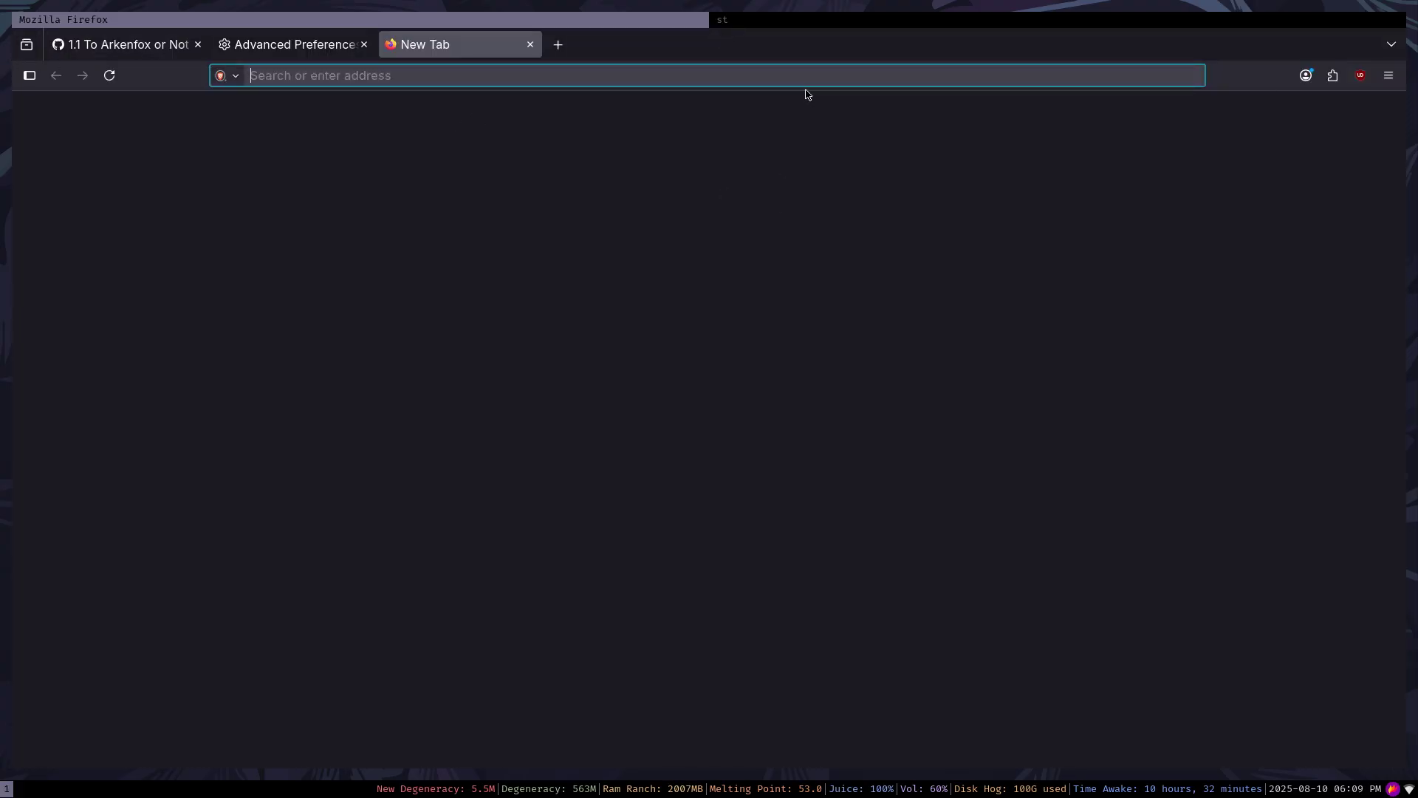
pyautogui.hotkey('ctrl', '1')
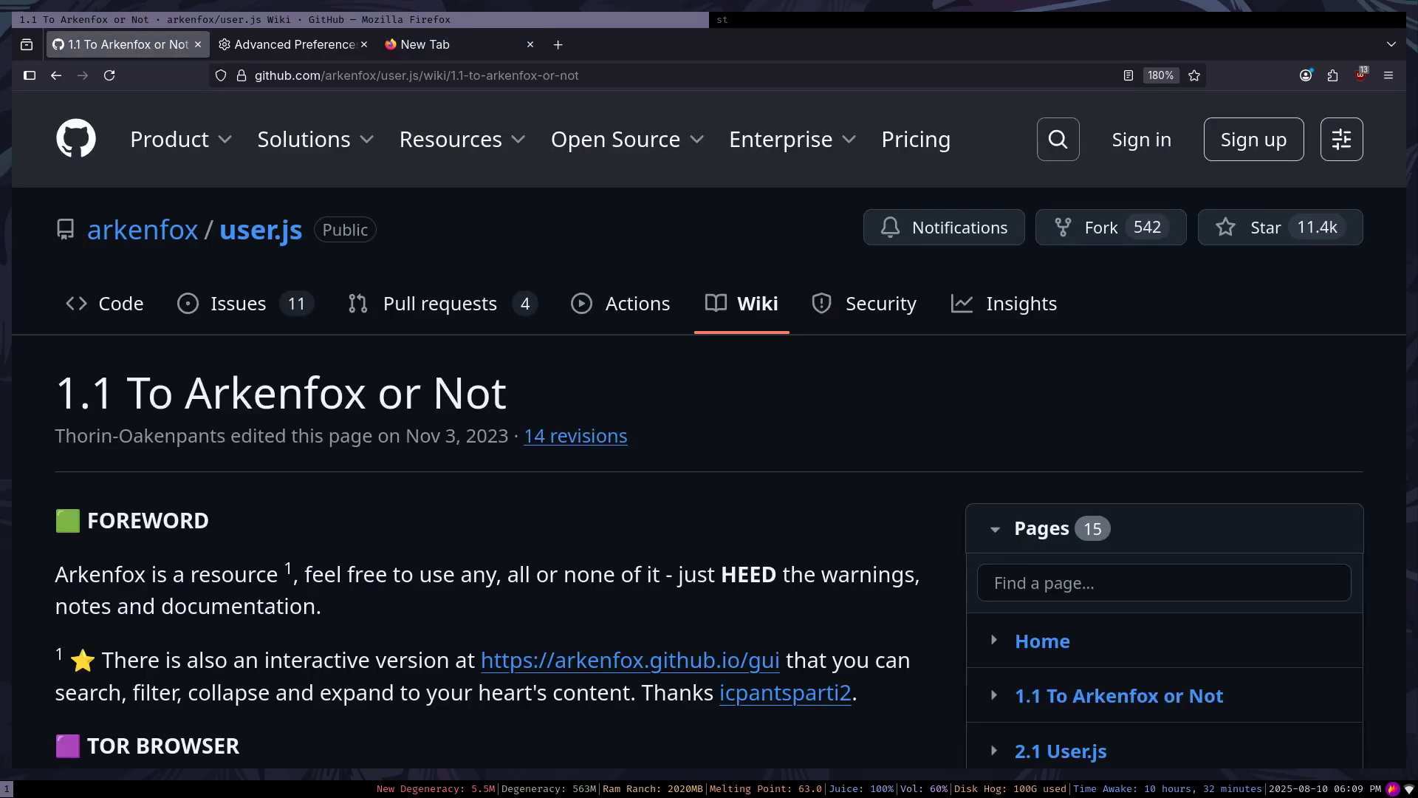
pyautogui.press('super+j')
pyautogui.write(':q')
pyautogui.press('Return')
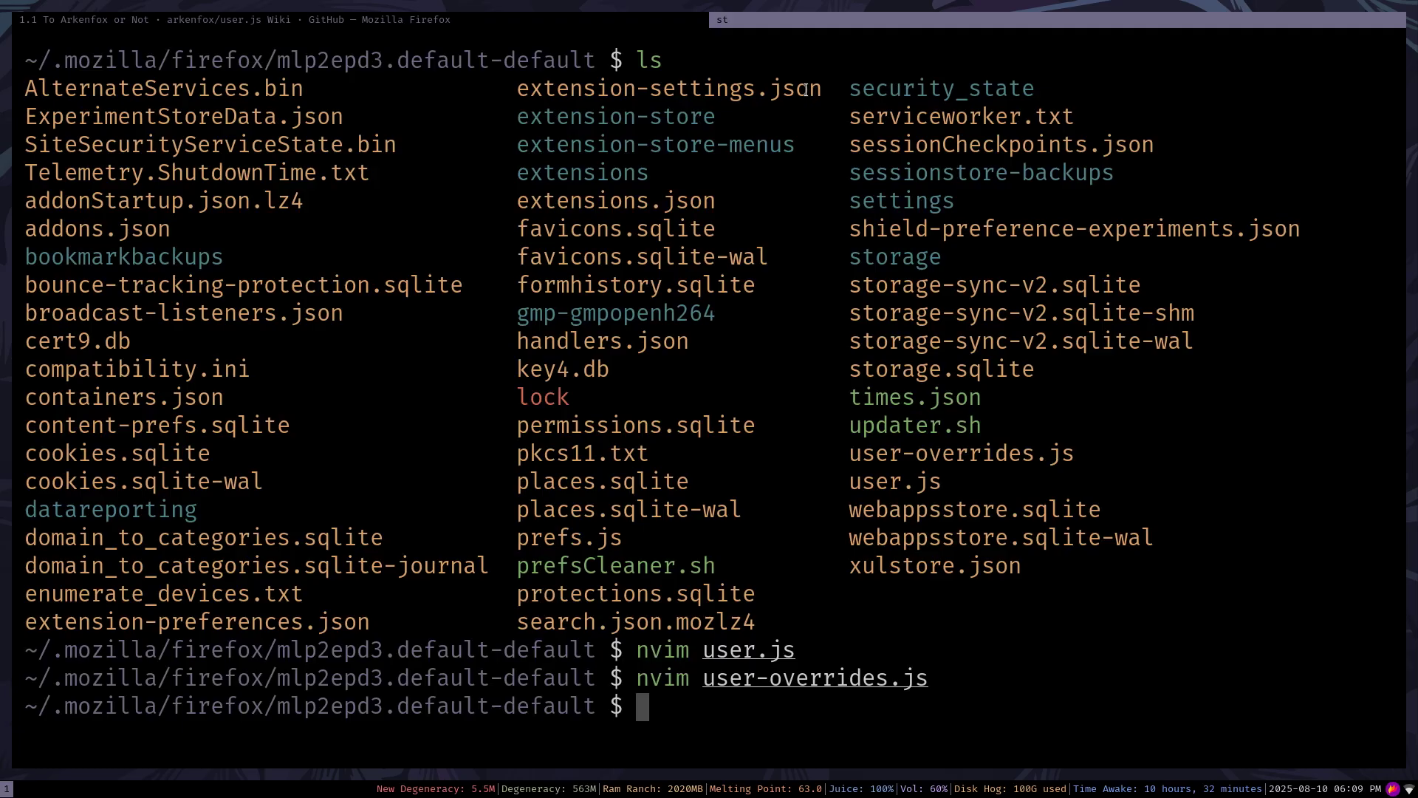
pyautogui.press('super+k')
pyautogui.hotkey('ctrl', '2')
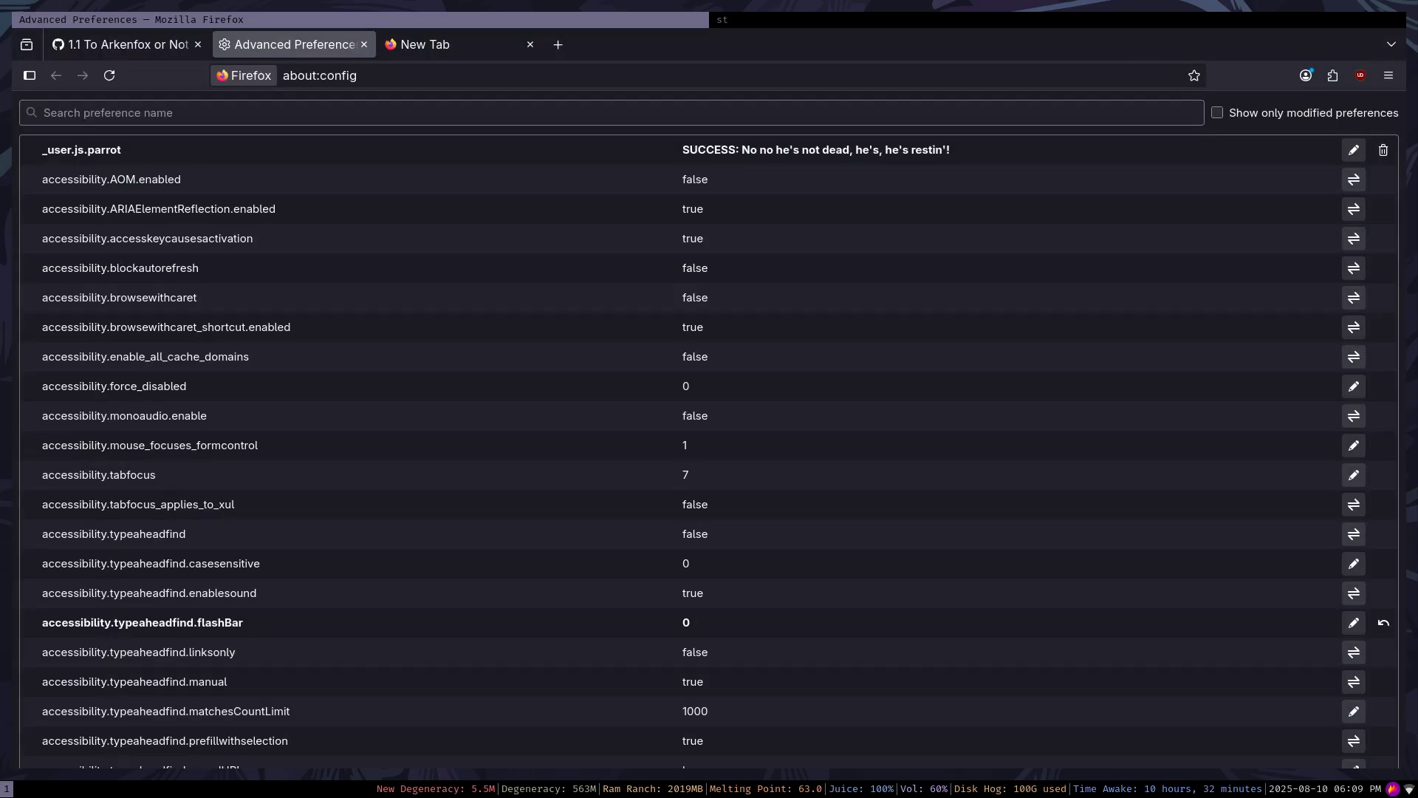
pyautogui.middleClick(294, 46)
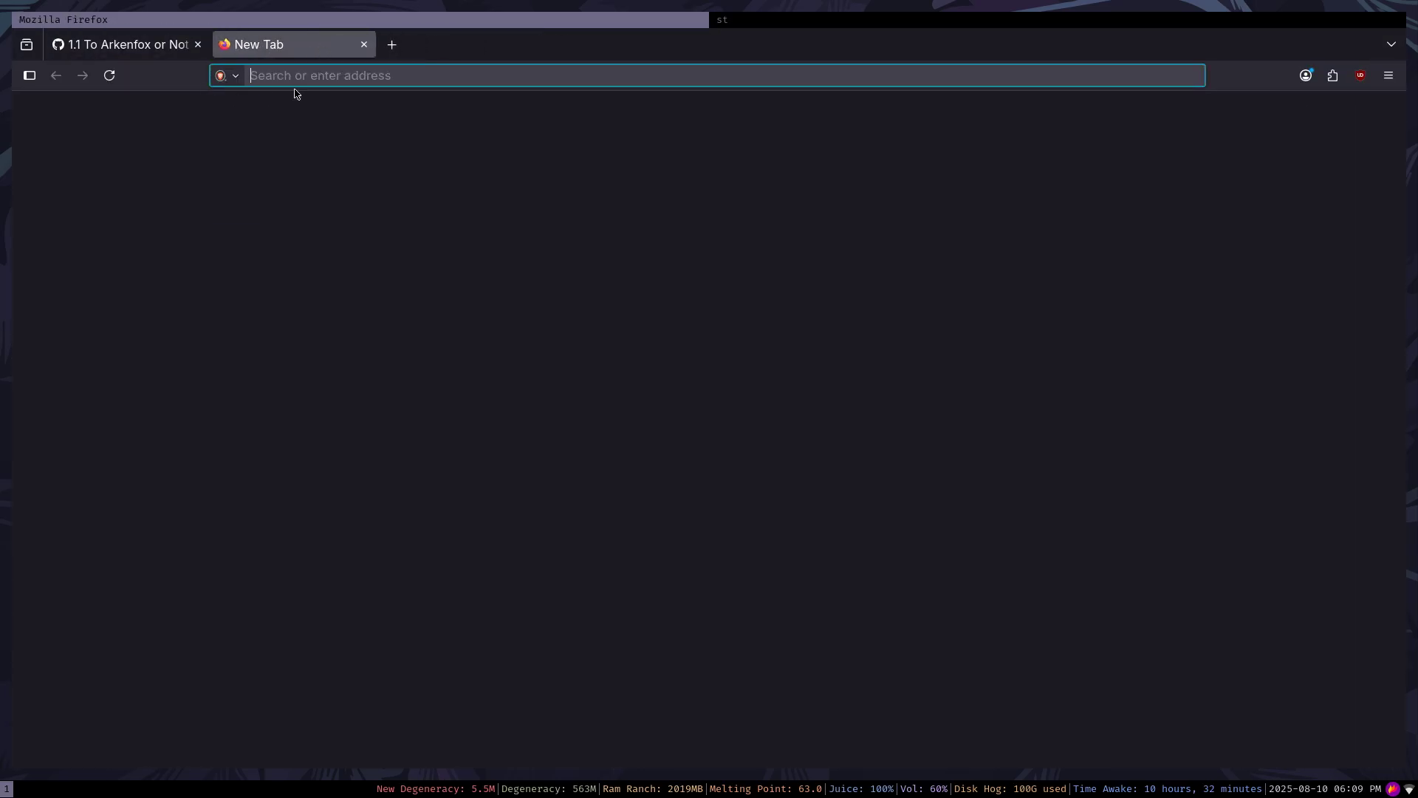
# In about:preferences, search 'Cookies and site data' and untick 'Delete cookies and site data when Firefox is closed'.
pyautogui.write('about:pre')
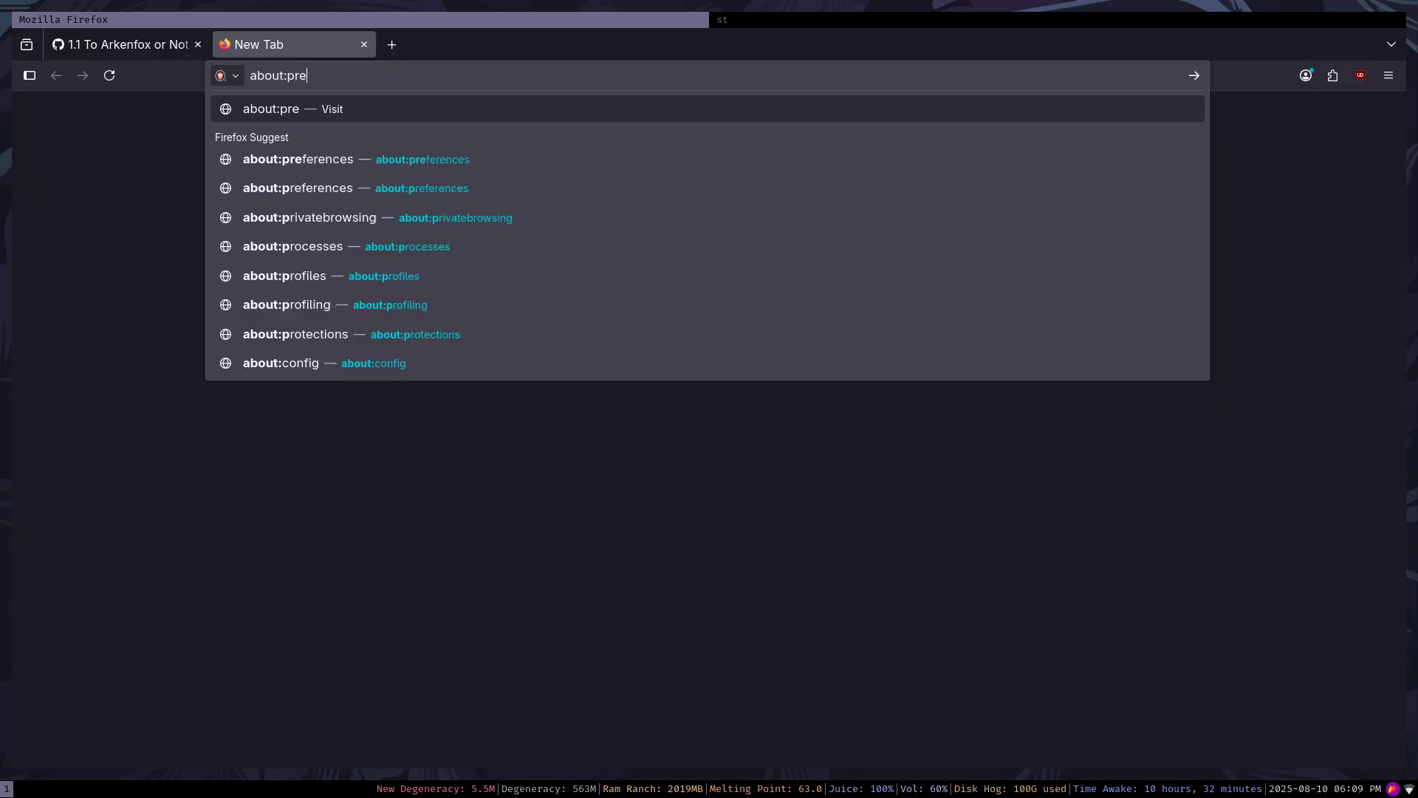
pyautogui.write('fere')
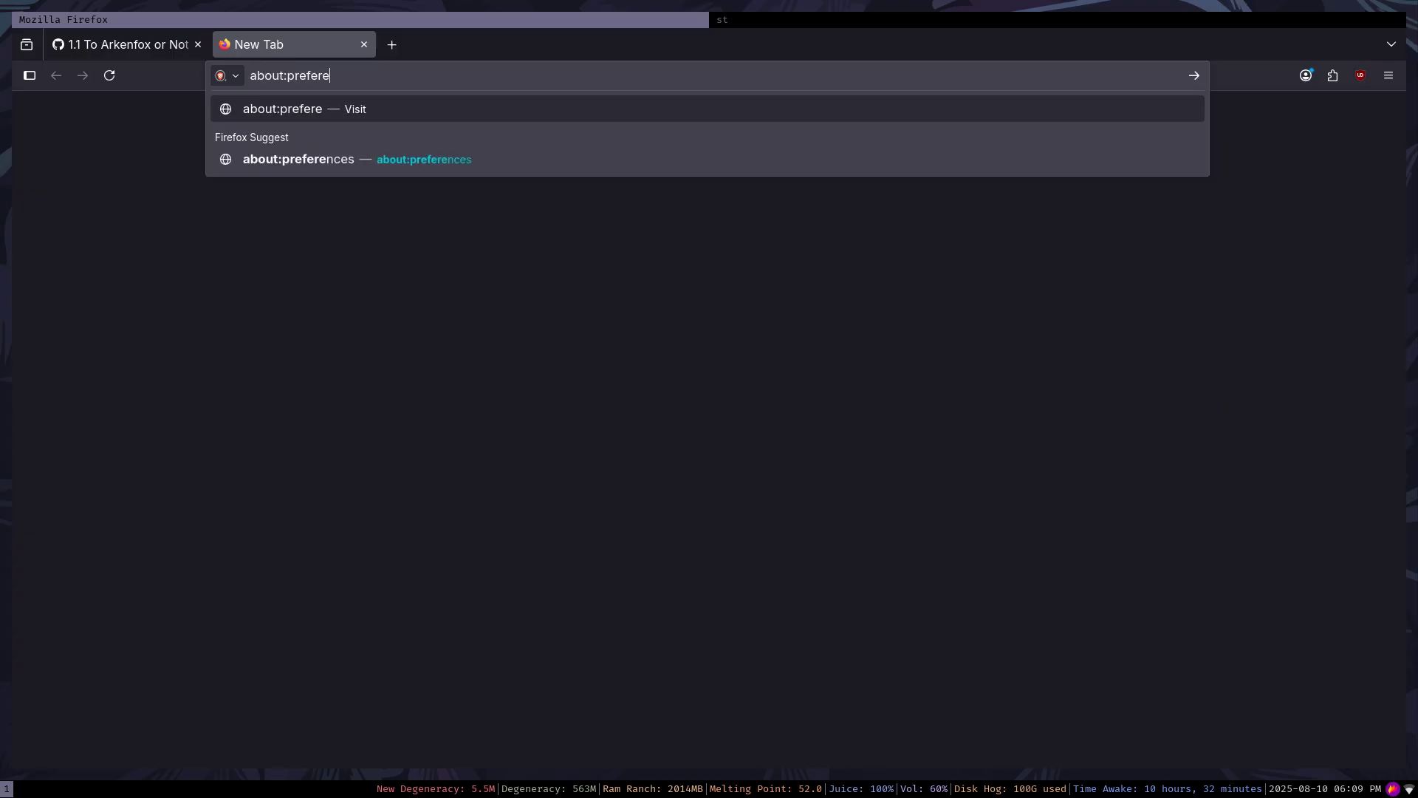
pyautogui.write('nces')
pyautogui.press('Return')
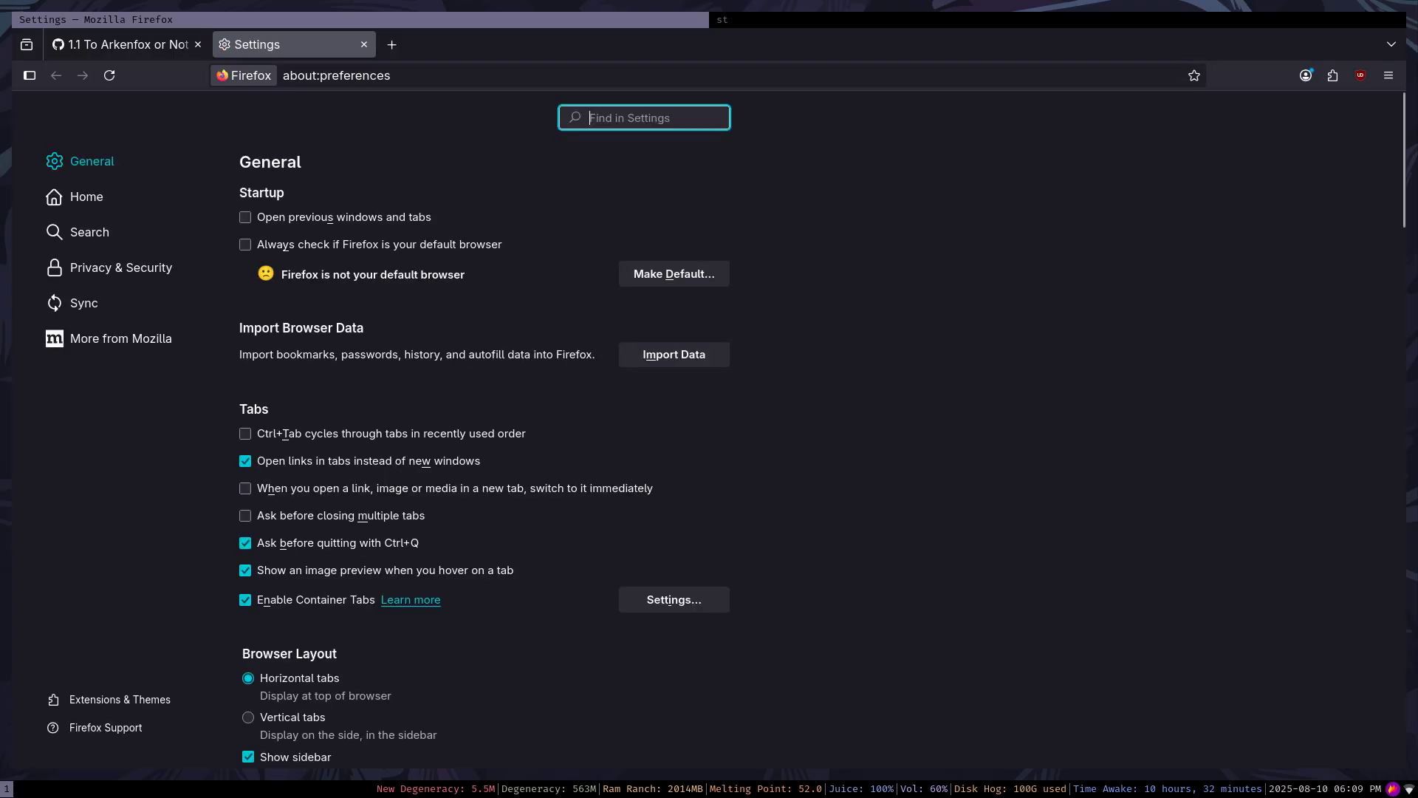
pyautogui.write('Data')
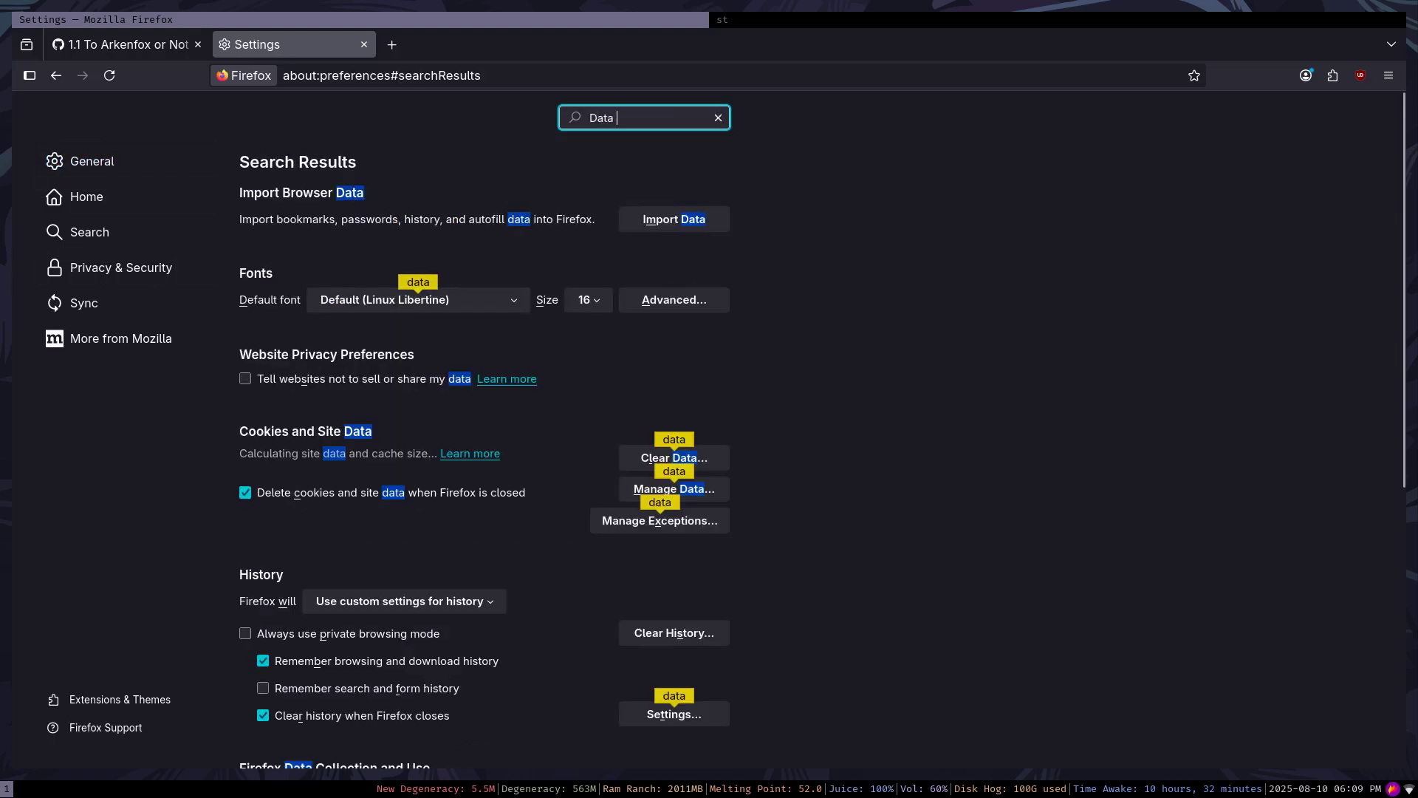
pyautogui.hotkey('ctrl', 'a')
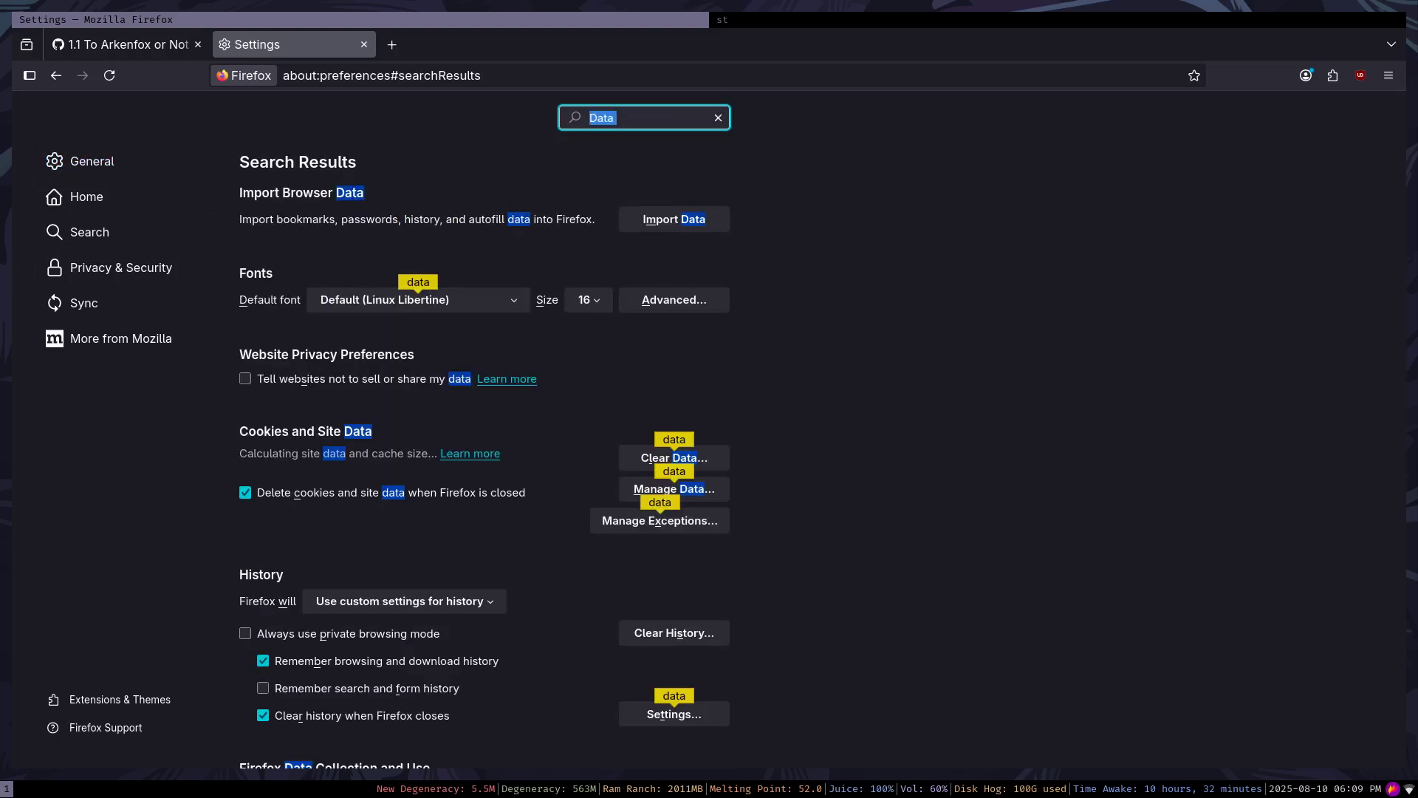
pyautogui.write('Cookies a')
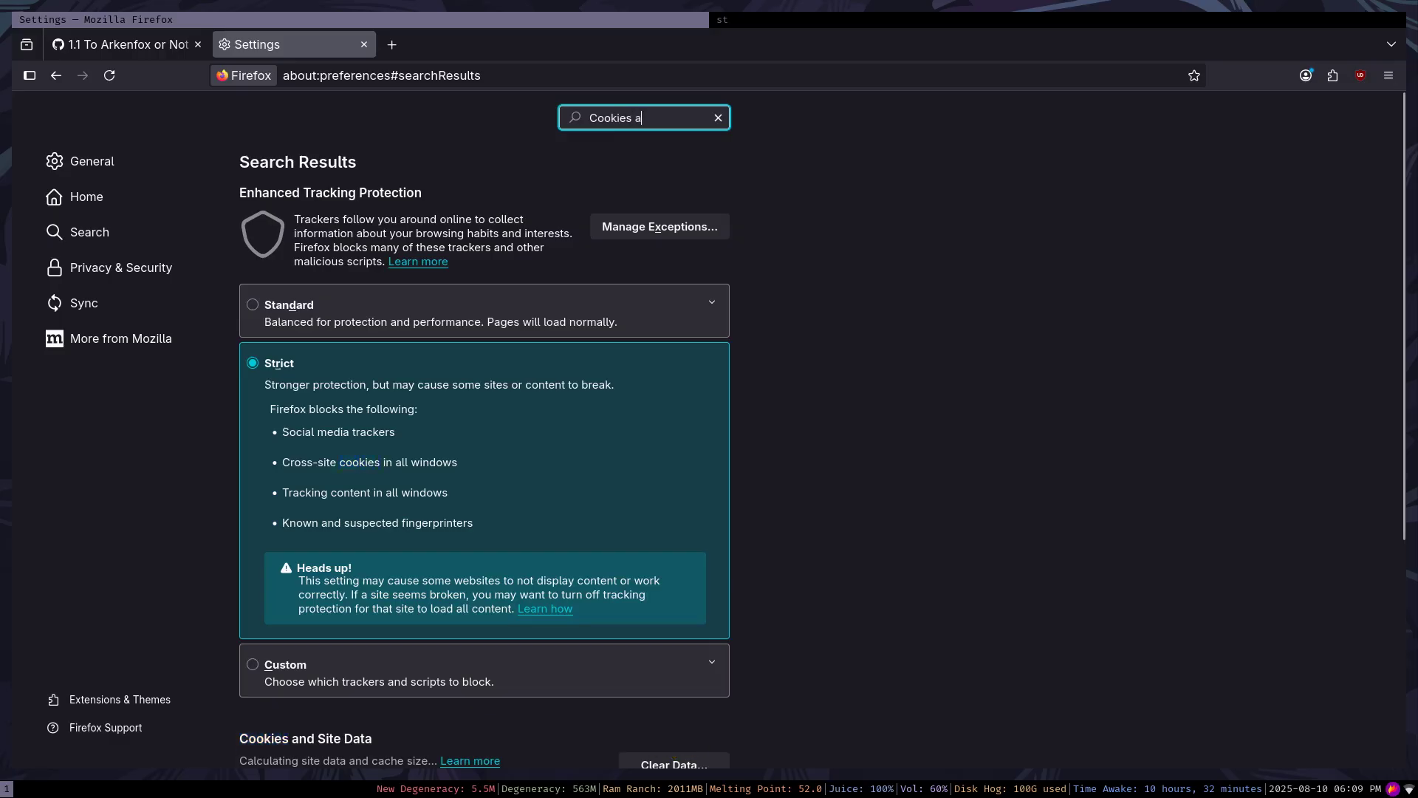
pyautogui.write('nd site data')
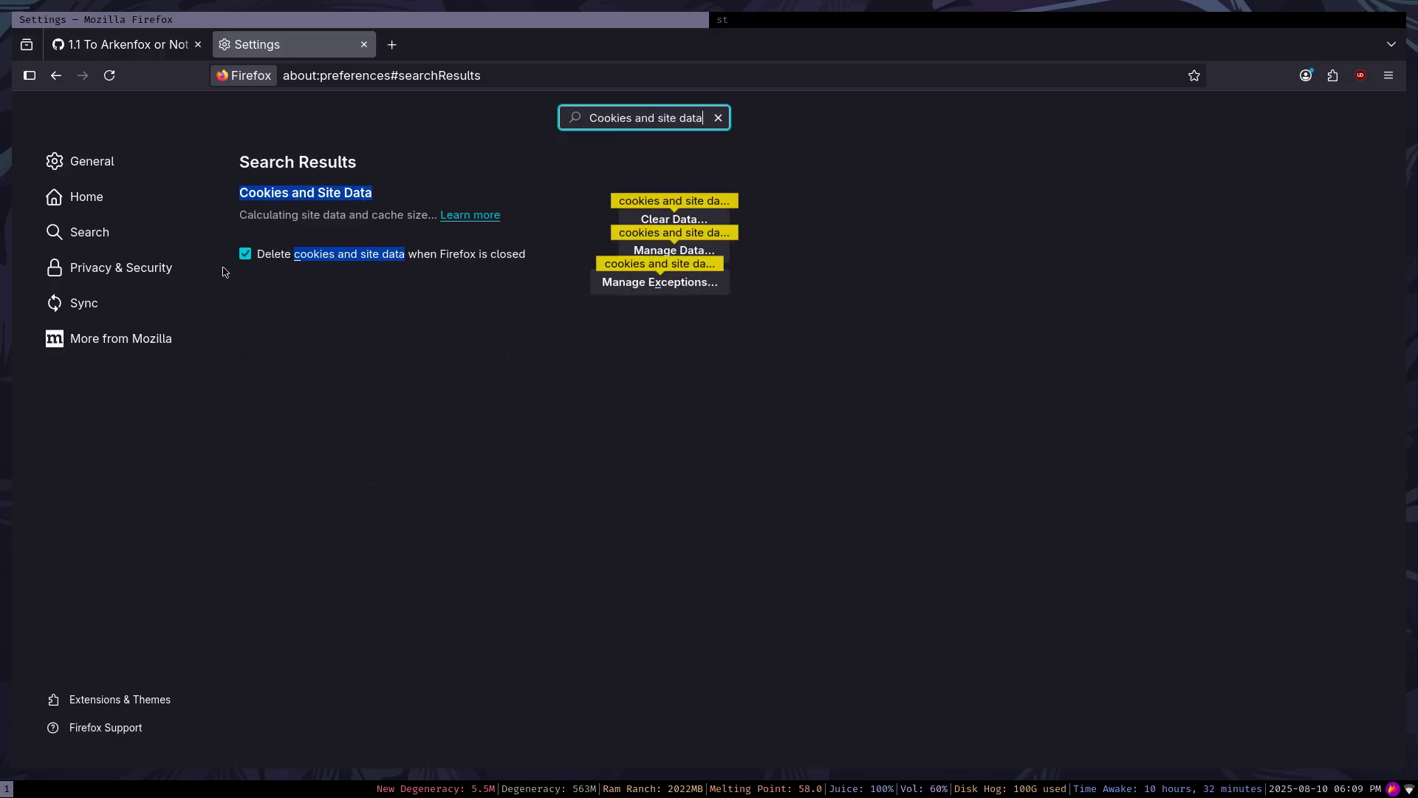
pyautogui.hotkey('ctrl', '+')
pyautogui.hotkey('ctrl', '+')
pyautogui.click(356, 317)
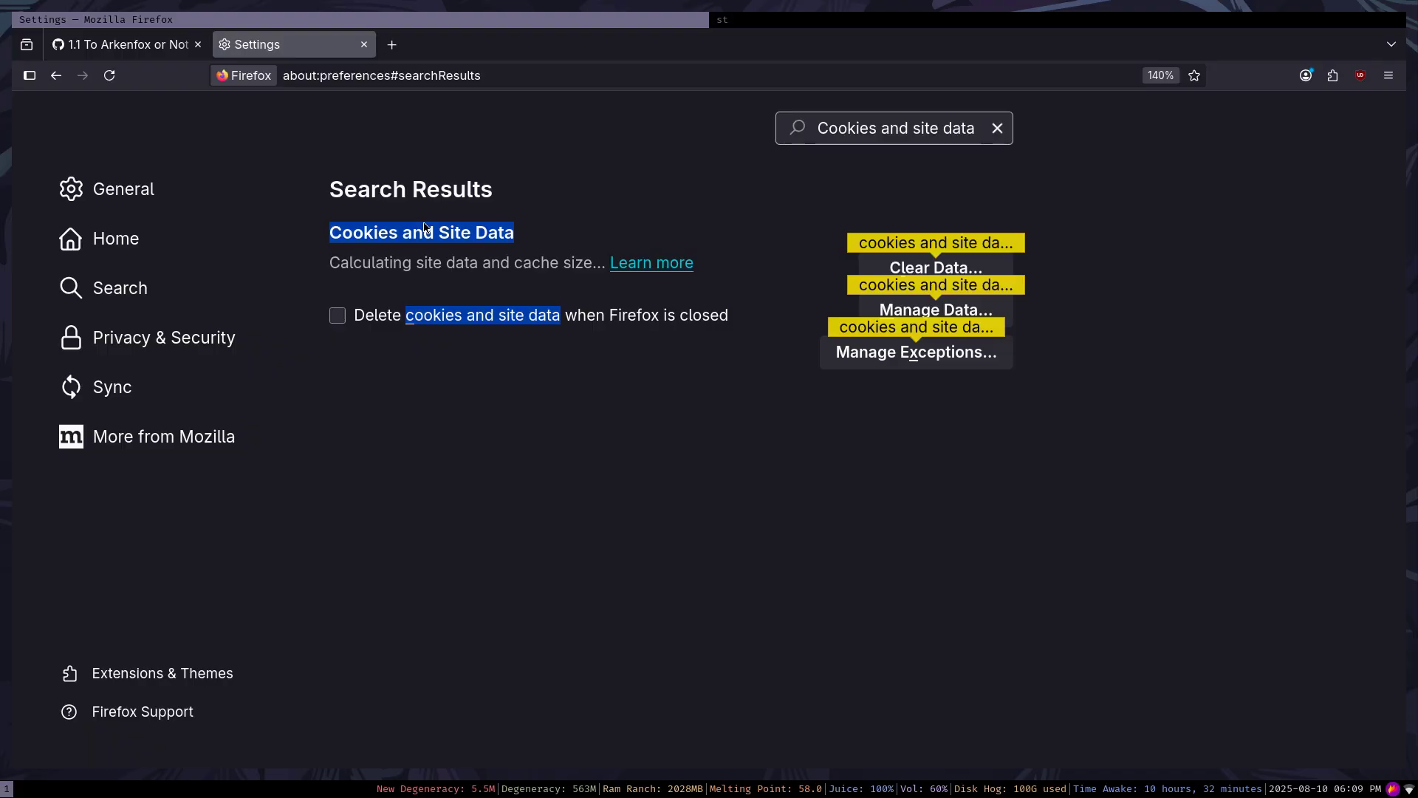
# Close the Settings and arkenfox wiki tabs, leaving a blank new tab.
pyautogui.click(364, 45)
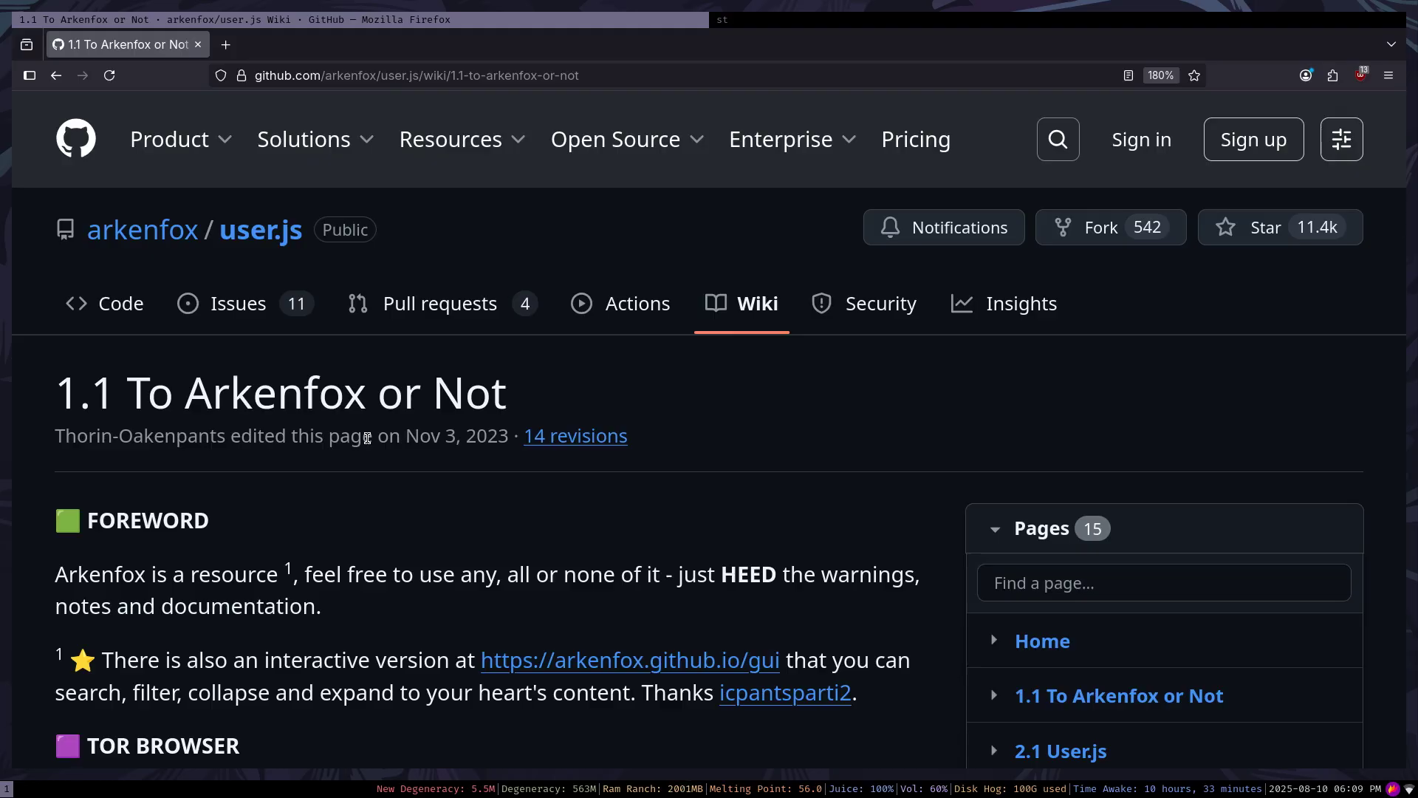
pyautogui.scroll(-10, 399, 439)
pyautogui.scroll(-10, 398, 439)
pyautogui.hotkey('ctrl', 't')
pyautogui.click(195, 48)
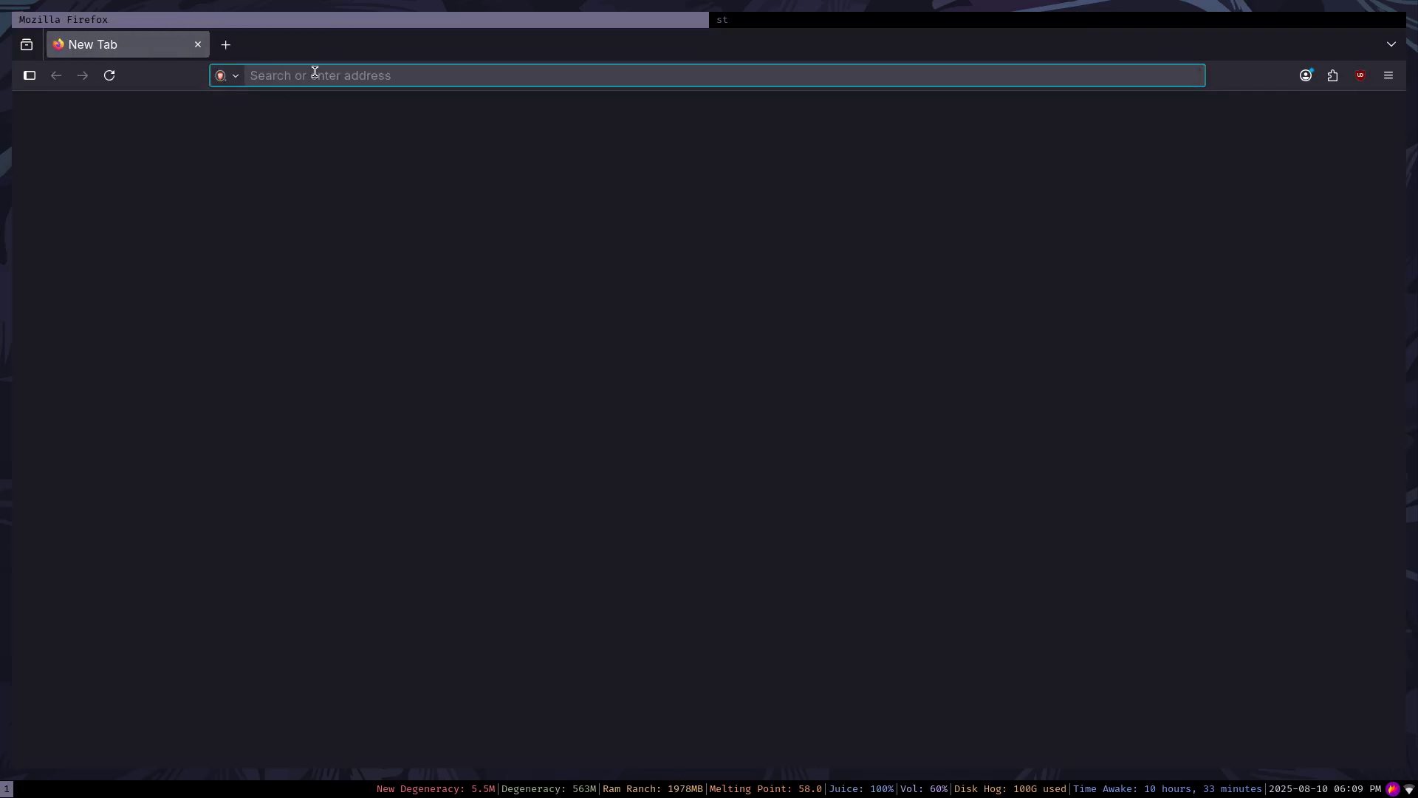
pyautogui.press('super+j')
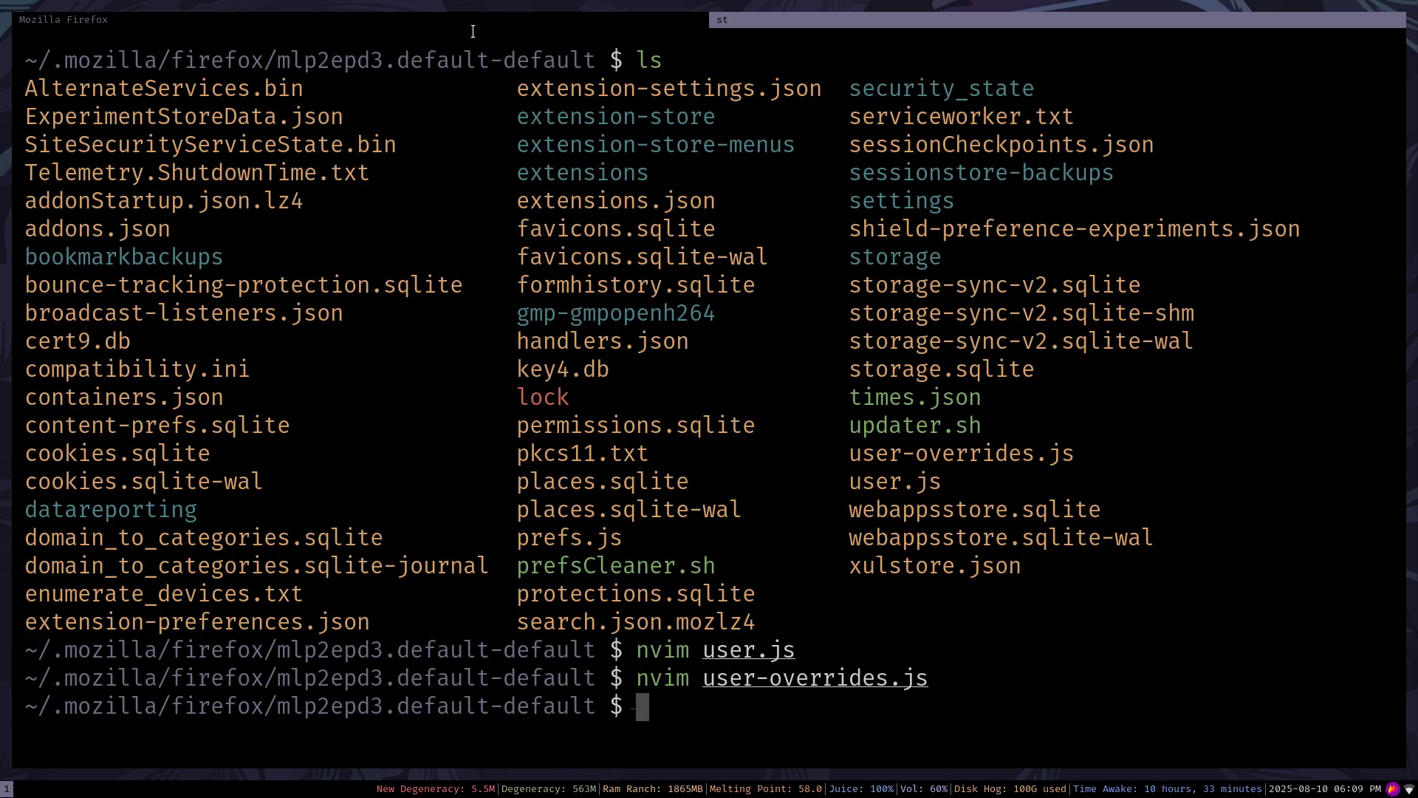
pyautogui.press('super+k')
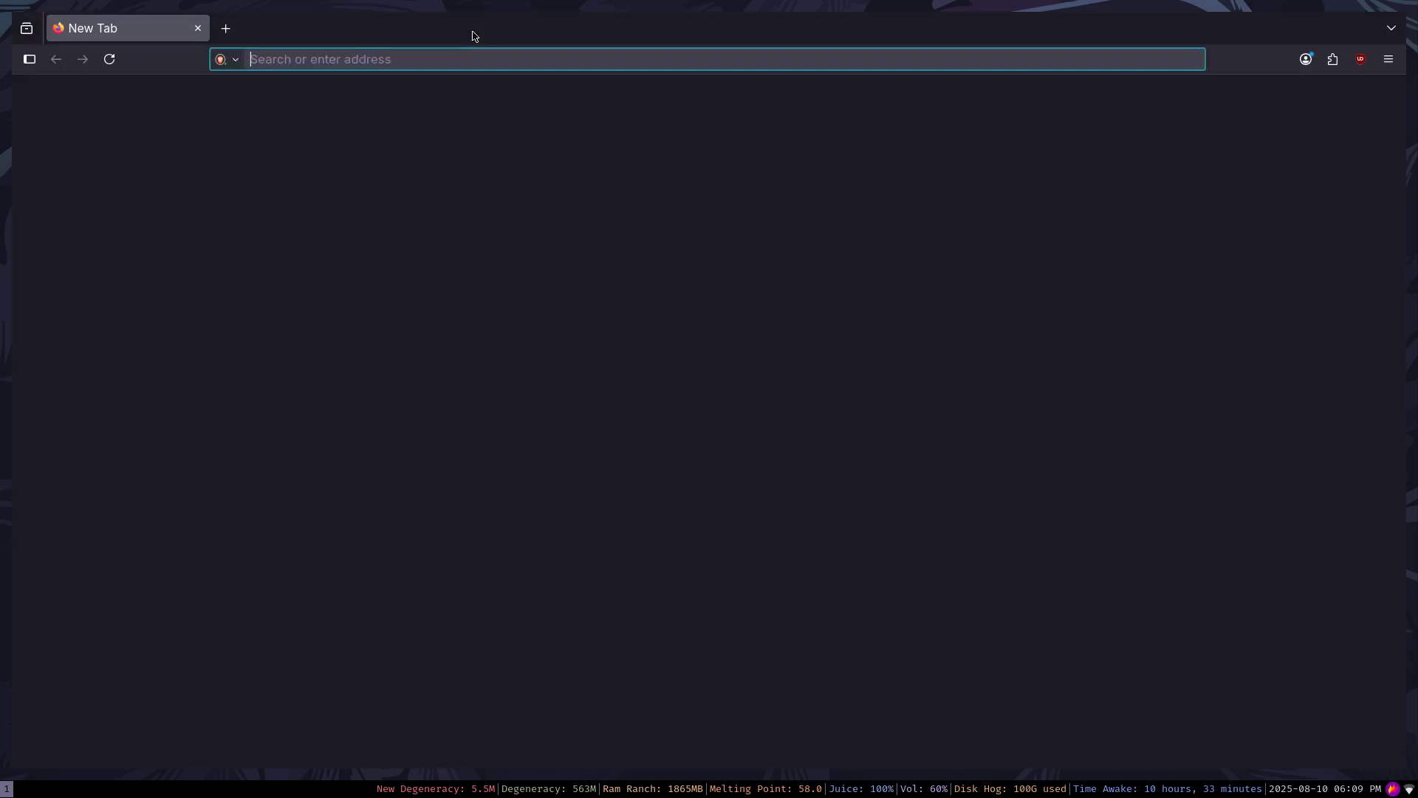
# Open Manage extensions and review the nine installed extensions at default zoom.
pyautogui.click(1333, 60)
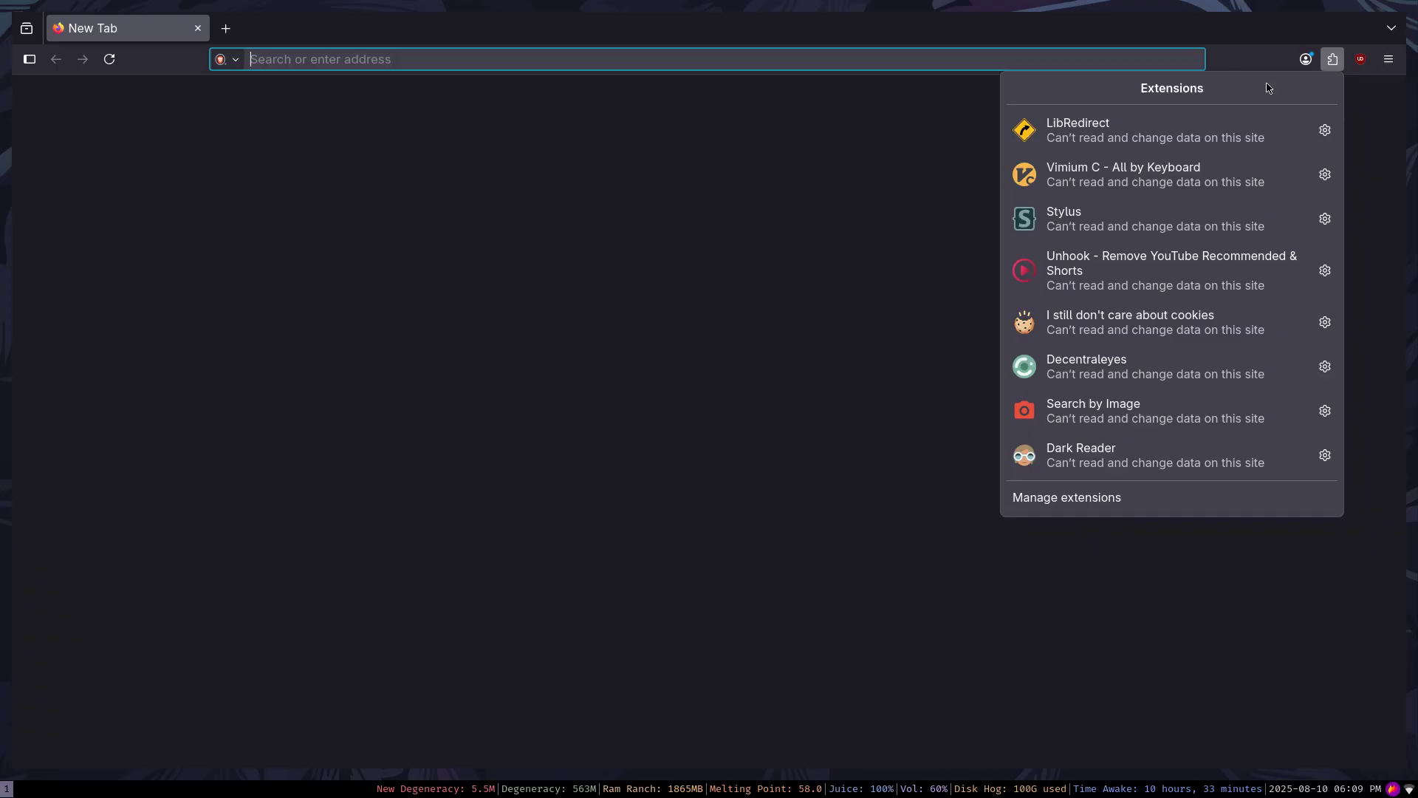
pyautogui.click(1135, 498)
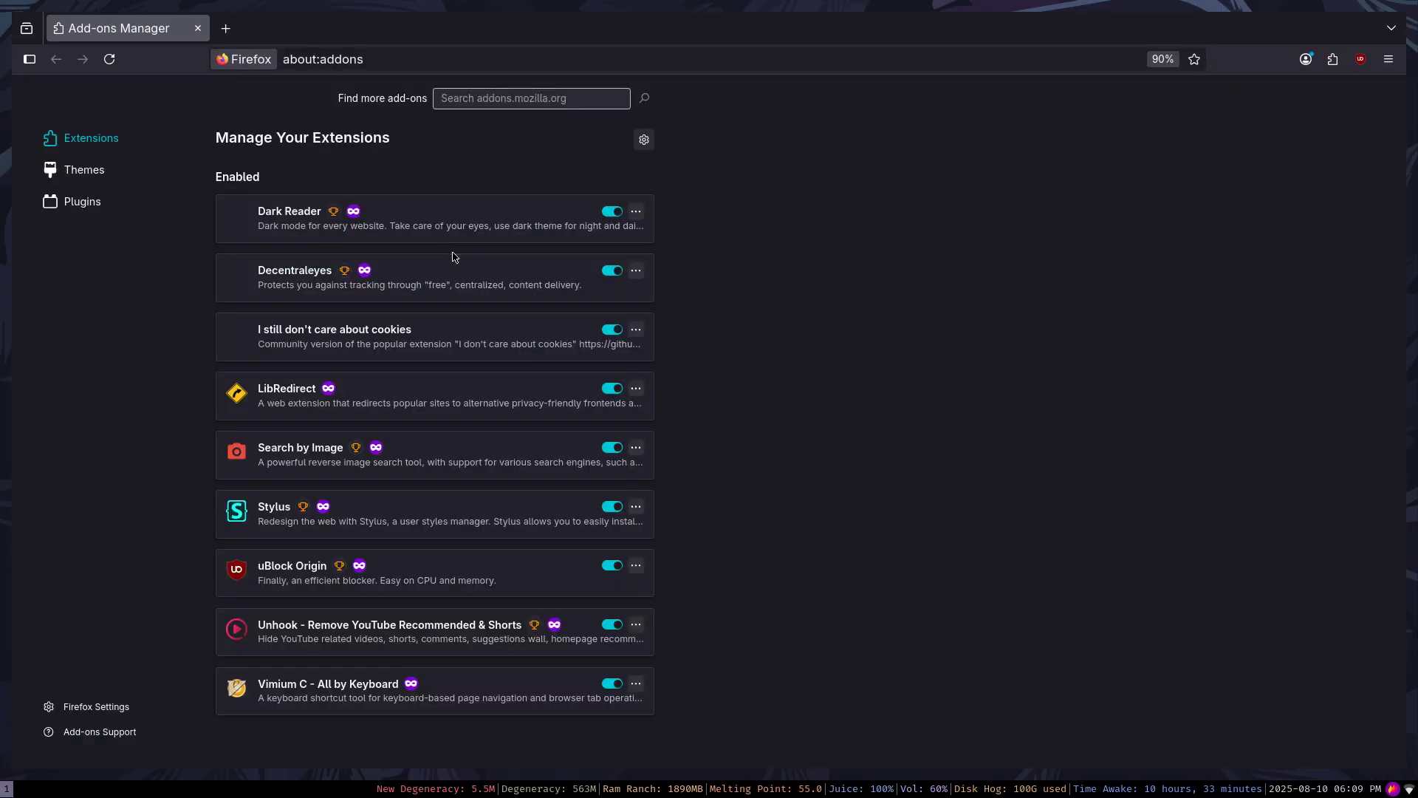
pyautogui.hotkey('ctrl', '0')
pyautogui.scroll(-2, 828, 393)
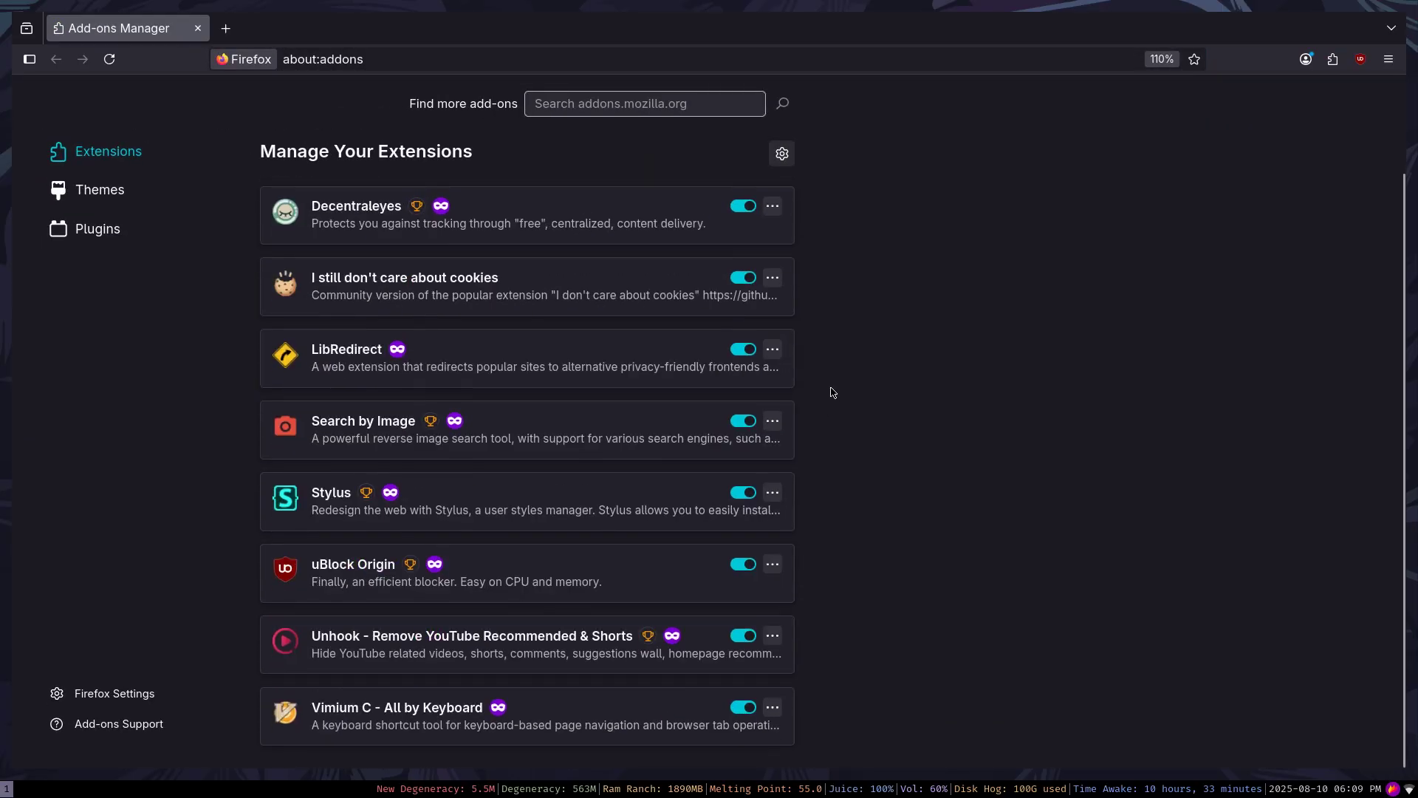
pyautogui.scroll(1, 833, 392)
pyautogui.scroll(1, 832, 392)
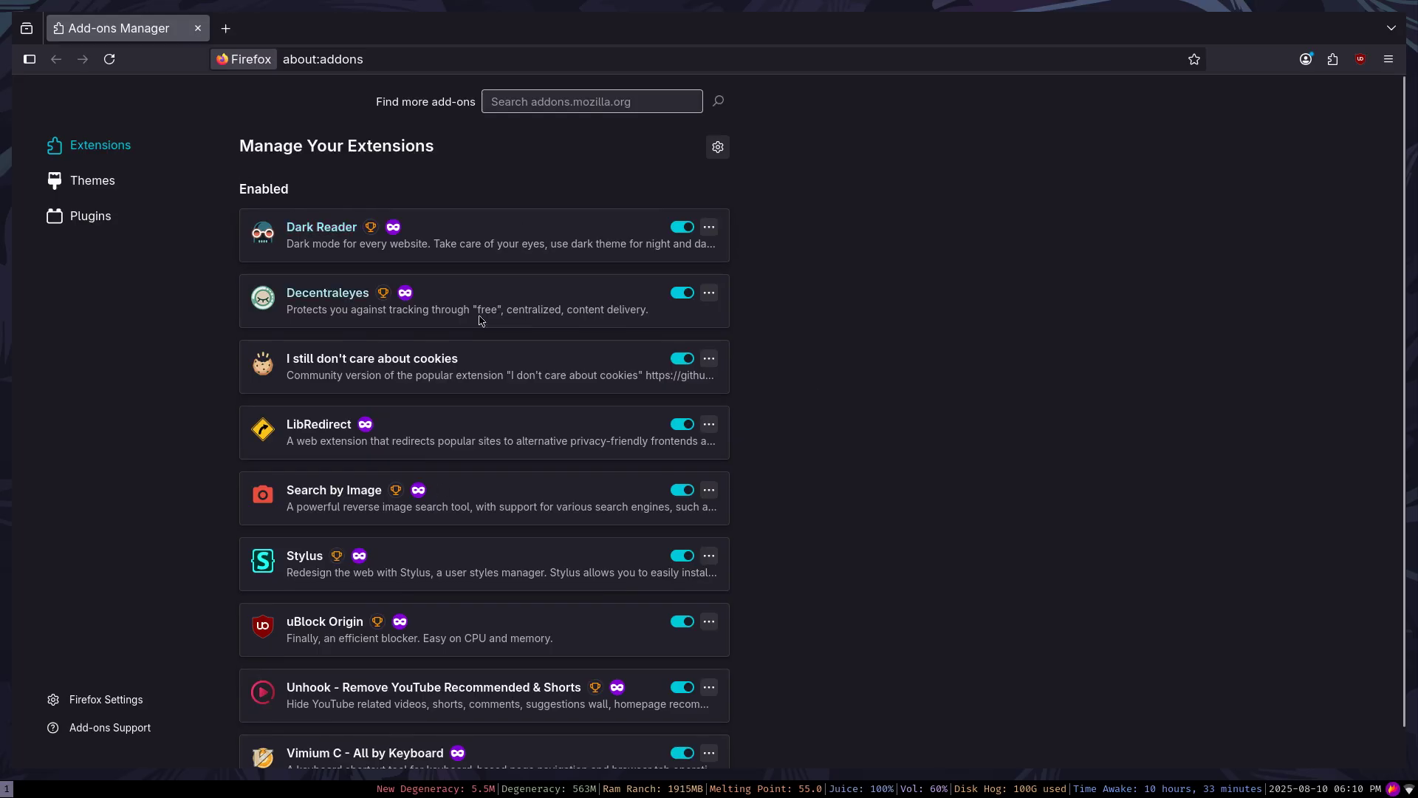
pyautogui.scroll(1, 356, 295)
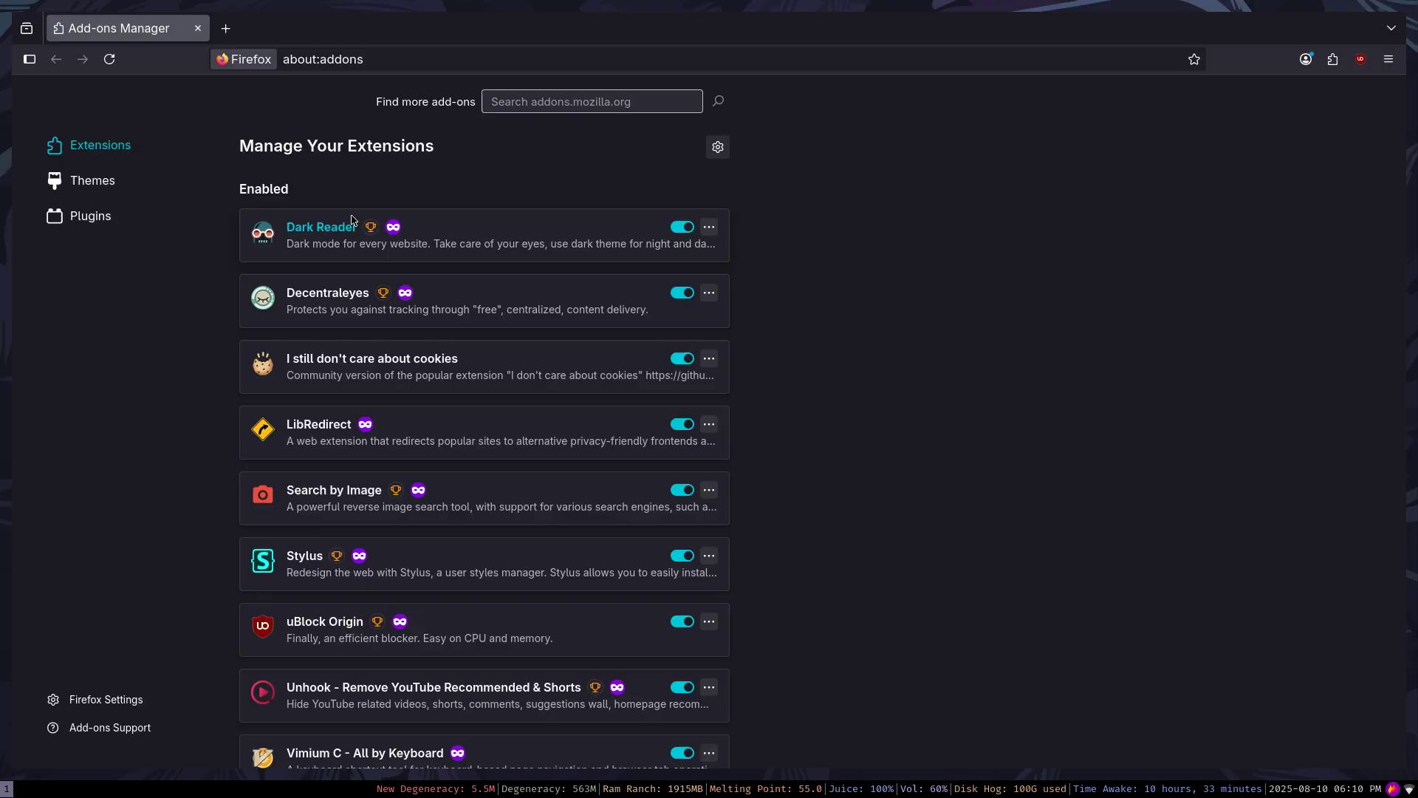
pyautogui.hotkey('ctrl', 't')
pyautogui.write('arkboi')
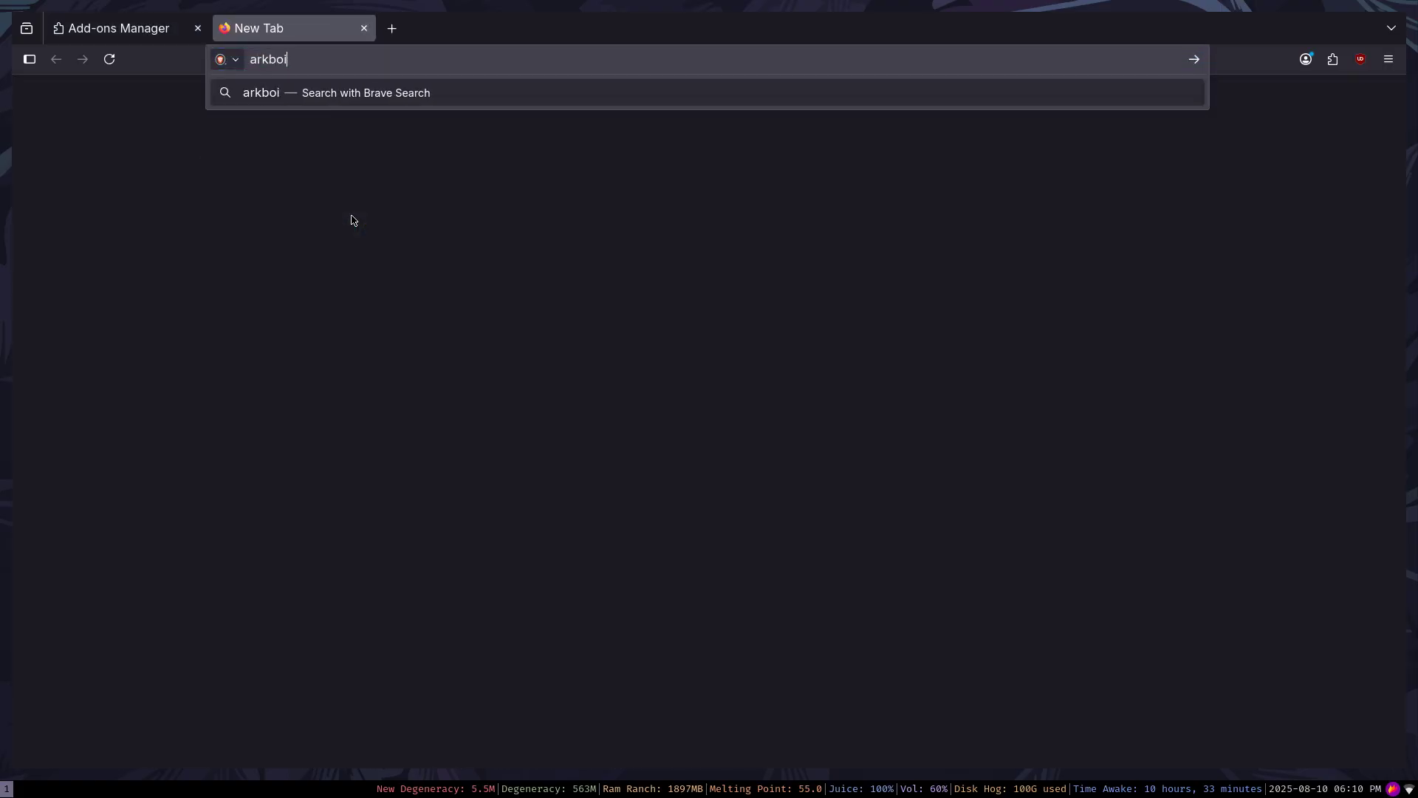
pyautogui.write('.codeberg.page')
pyautogui.press('Return')
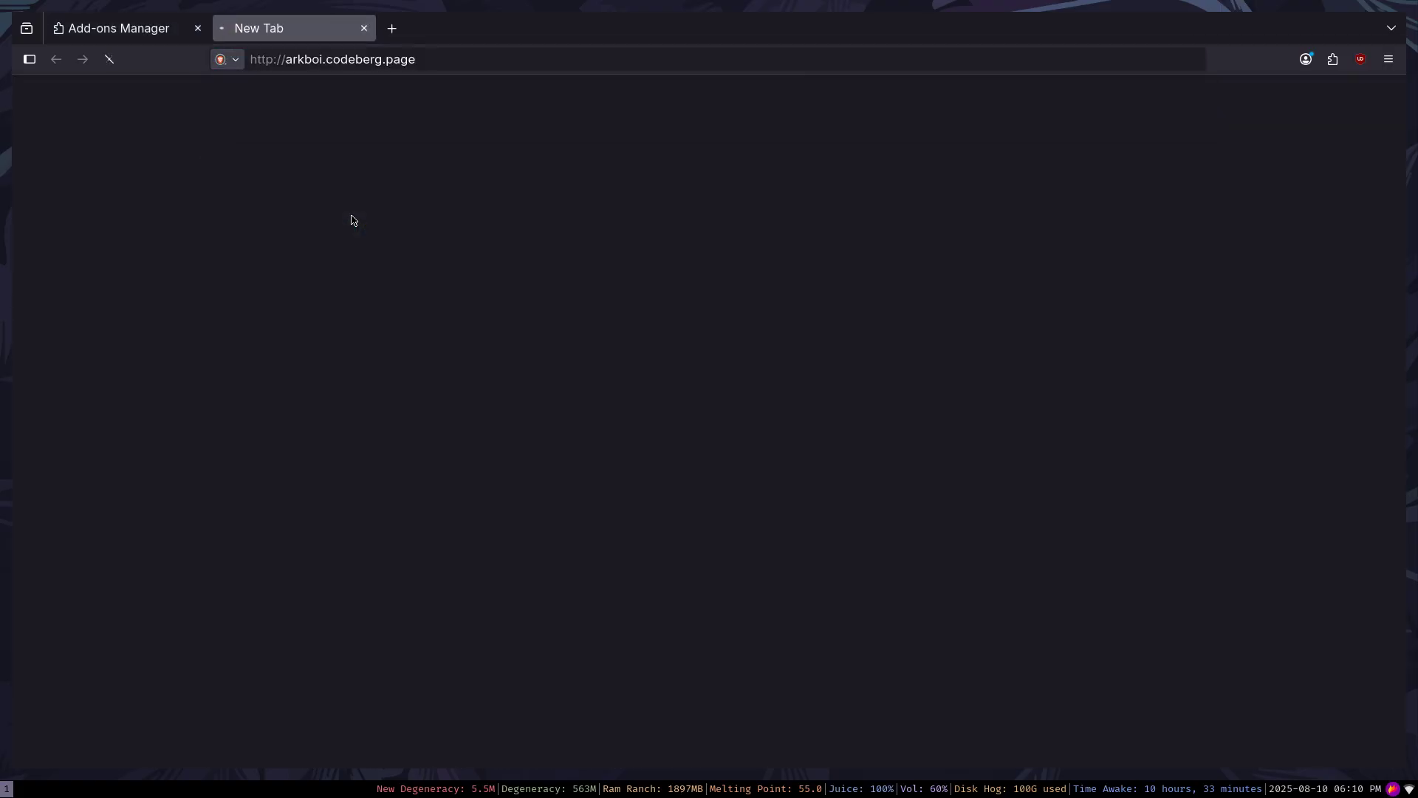
pyautogui.click(1332, 59)
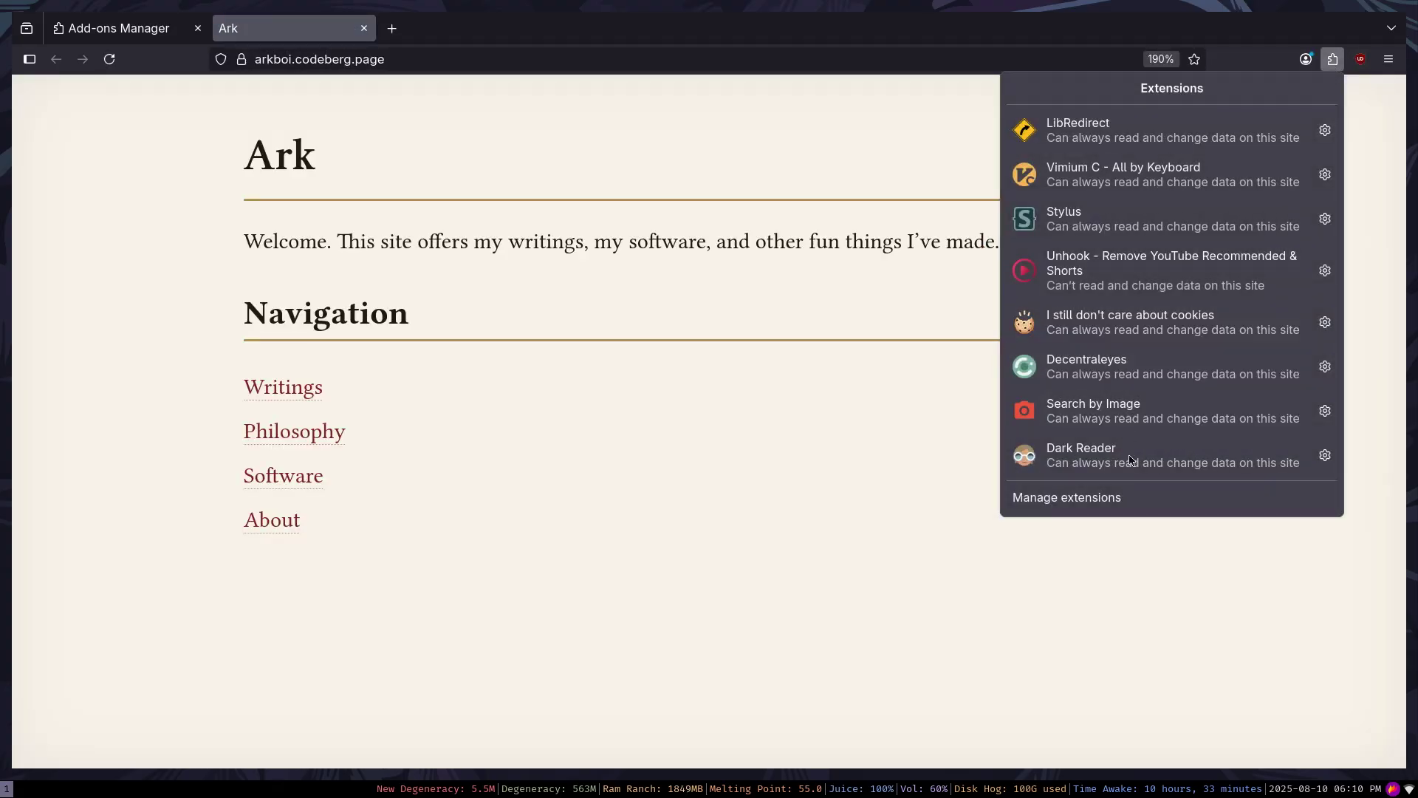
pyautogui.click(1034, 455)
pyautogui.click(1275, 119)
pyautogui.click(538, 430)
pyautogui.moveTo(542, 477); pyautogui.dragTo(624, 408)
pyautogui.click(624, 409)
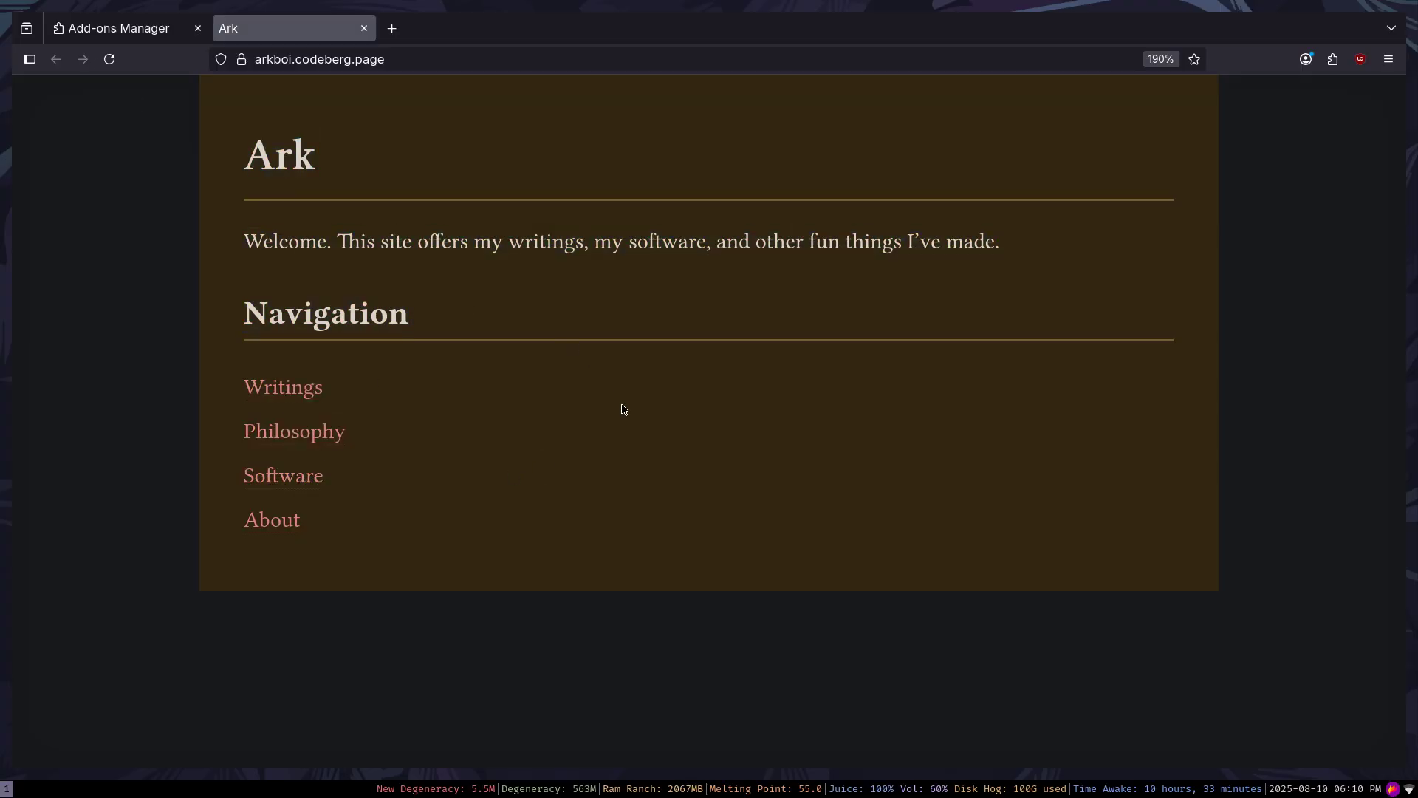
pyautogui.moveTo(560, 492); pyautogui.dragTo(493, 405)
pyautogui.click(511, 408)
pyautogui.click(1332, 59)
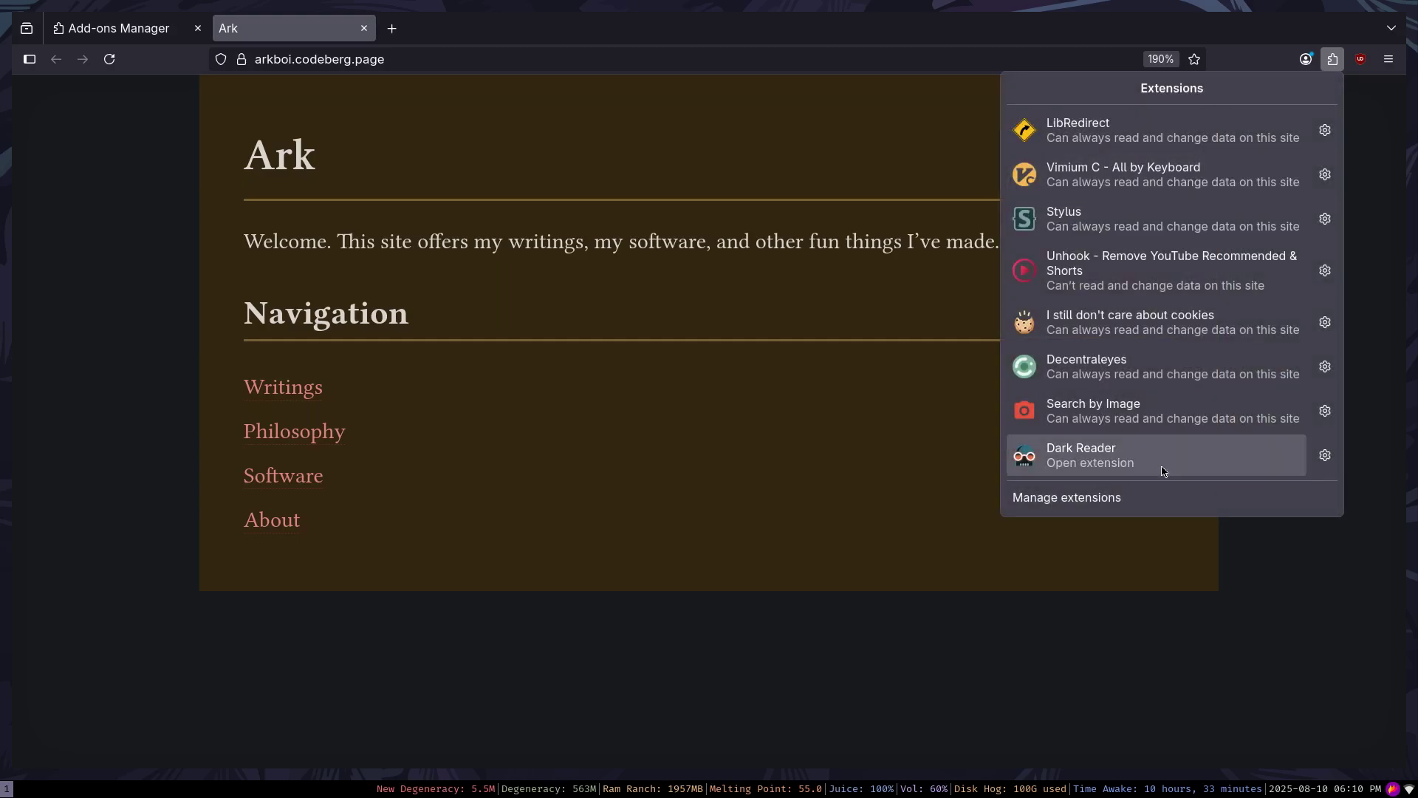
pyautogui.click(1159, 465)
pyautogui.click(1328, 119)
pyautogui.click(730, 217)
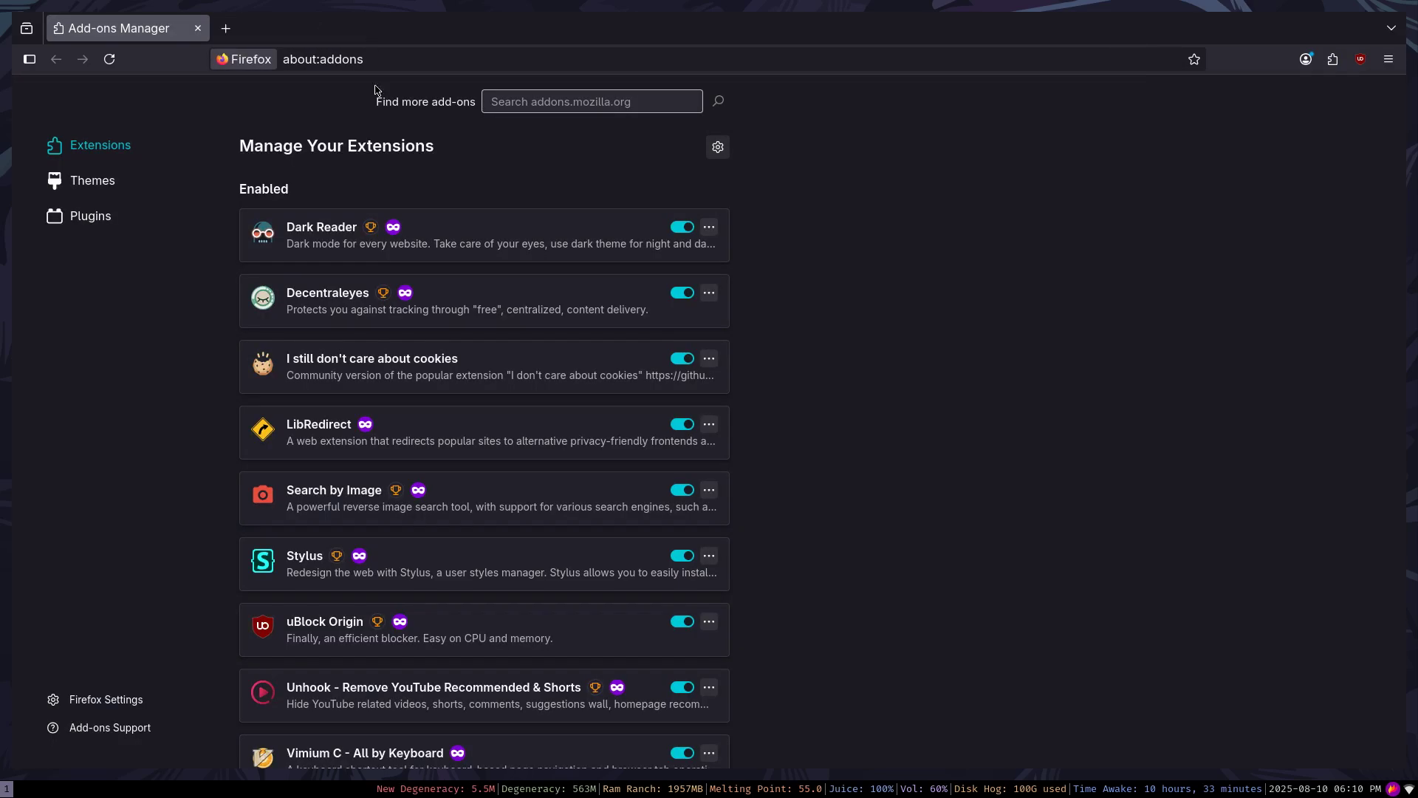
pyautogui.click(364, 28)
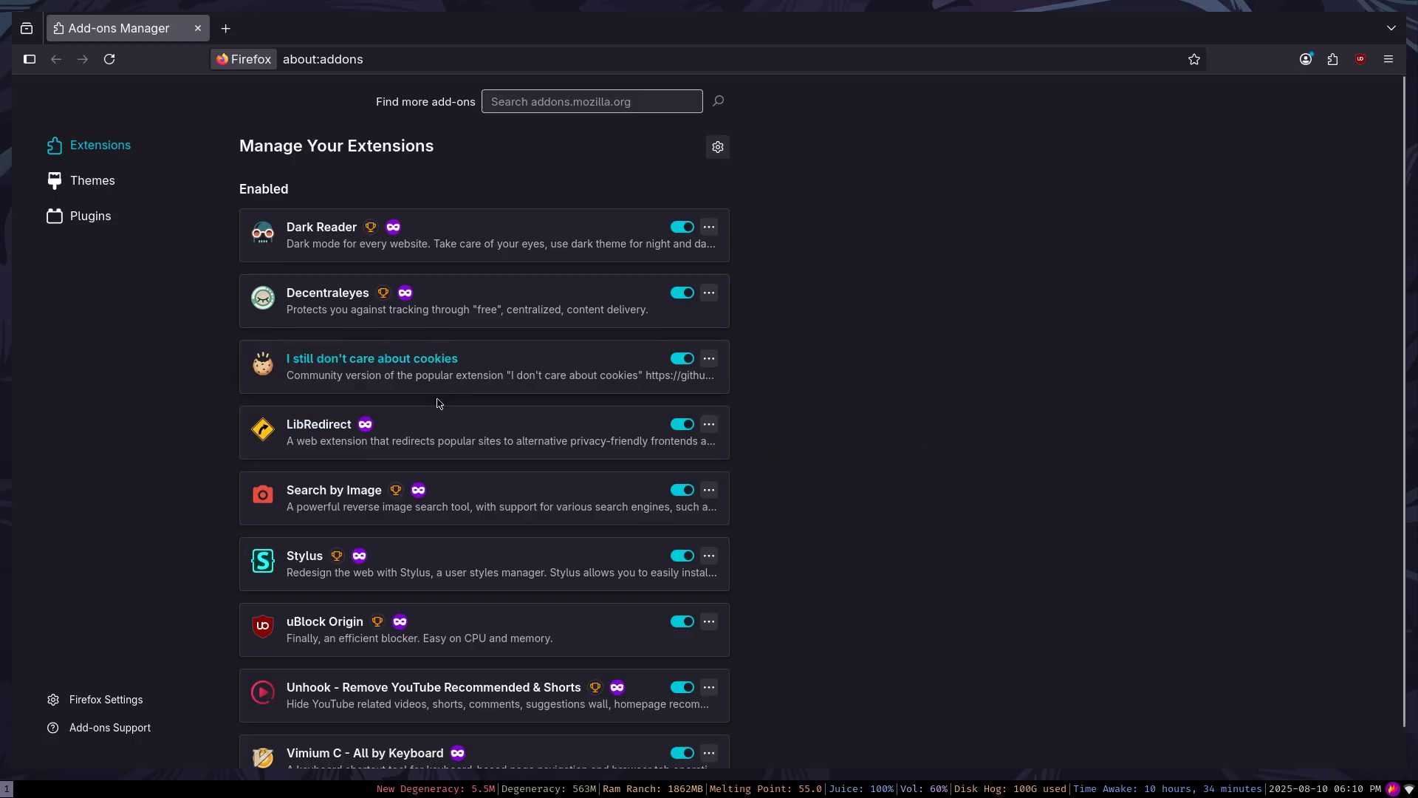
# Open LibRedirect's full settings page from the Extensions panel.
pyautogui.middleClick(318, 424)
pyautogui.click(307, 38)
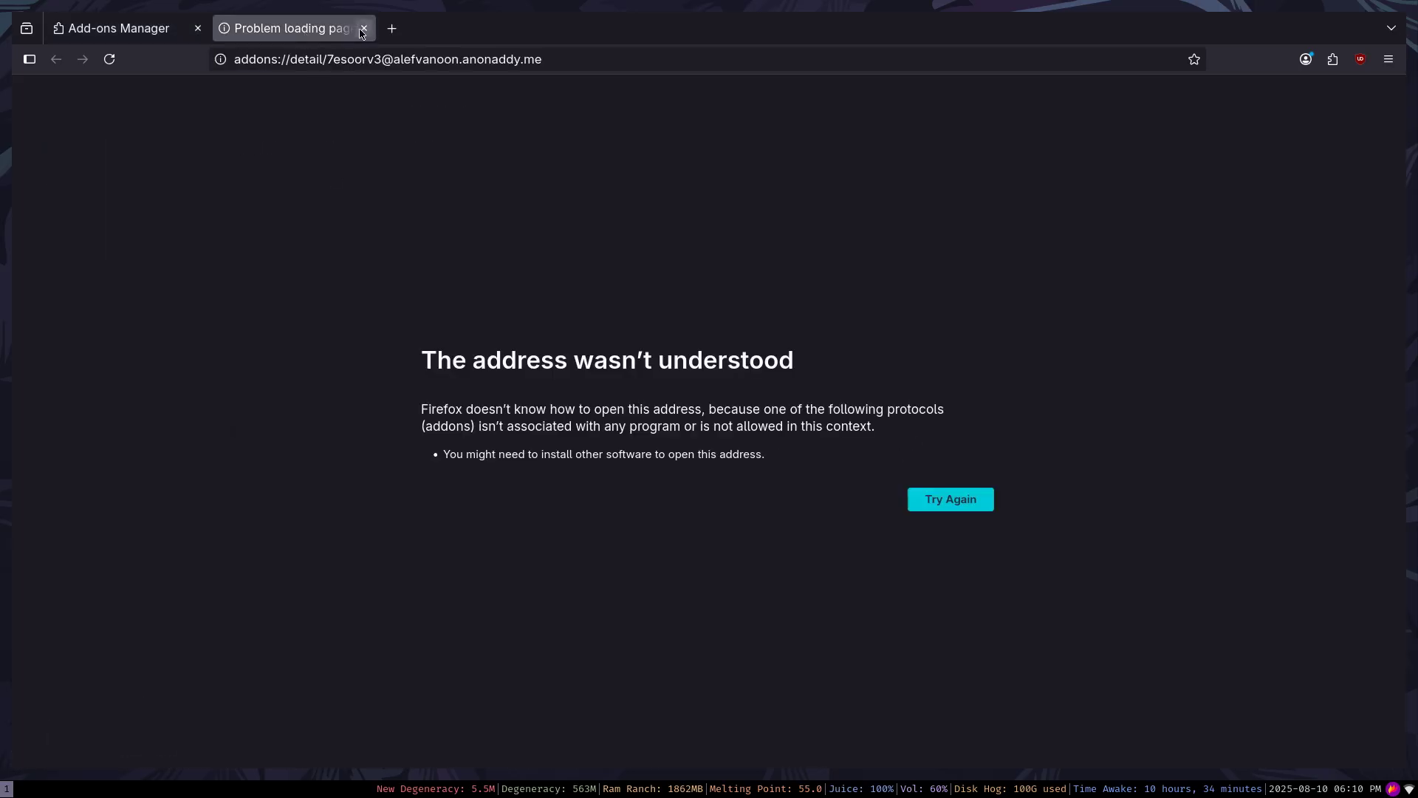
pyautogui.click(1333, 60)
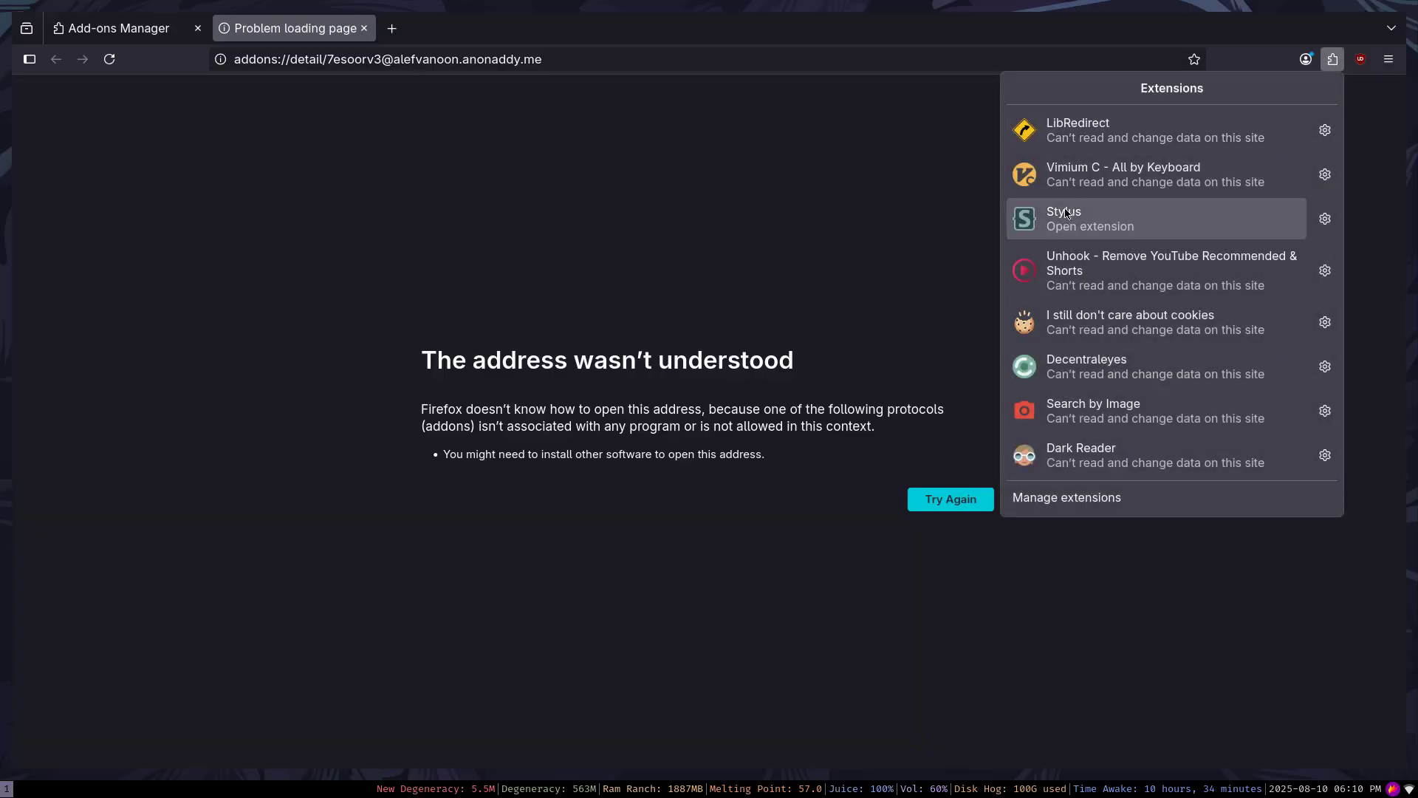
pyautogui.click(1093, 131)
pyautogui.click(1316, 308)
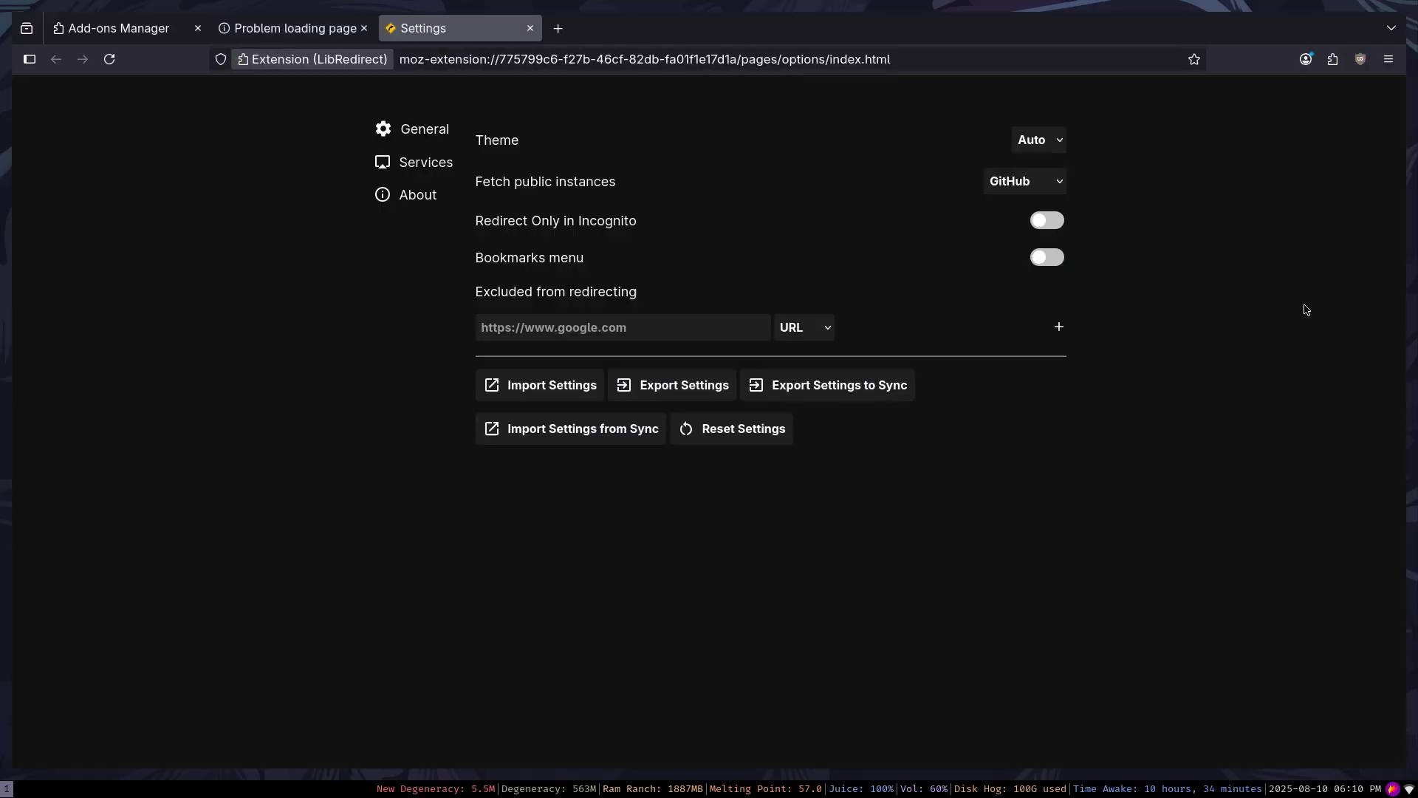
pyautogui.click(363, 28)
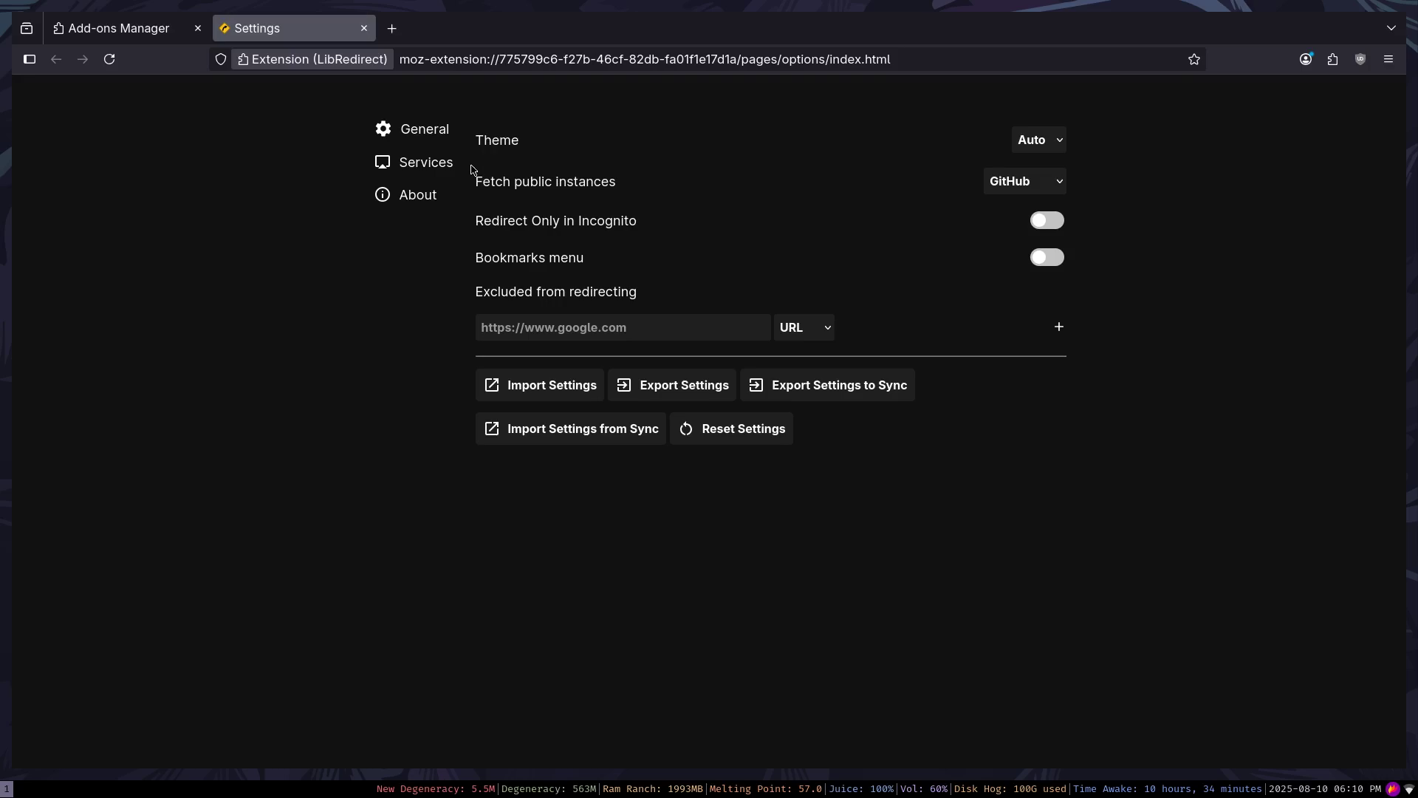
# Review LibRedirect's Twitter and YouTube redirect settings, then close its settings tab.
pyautogui.click(435, 163)
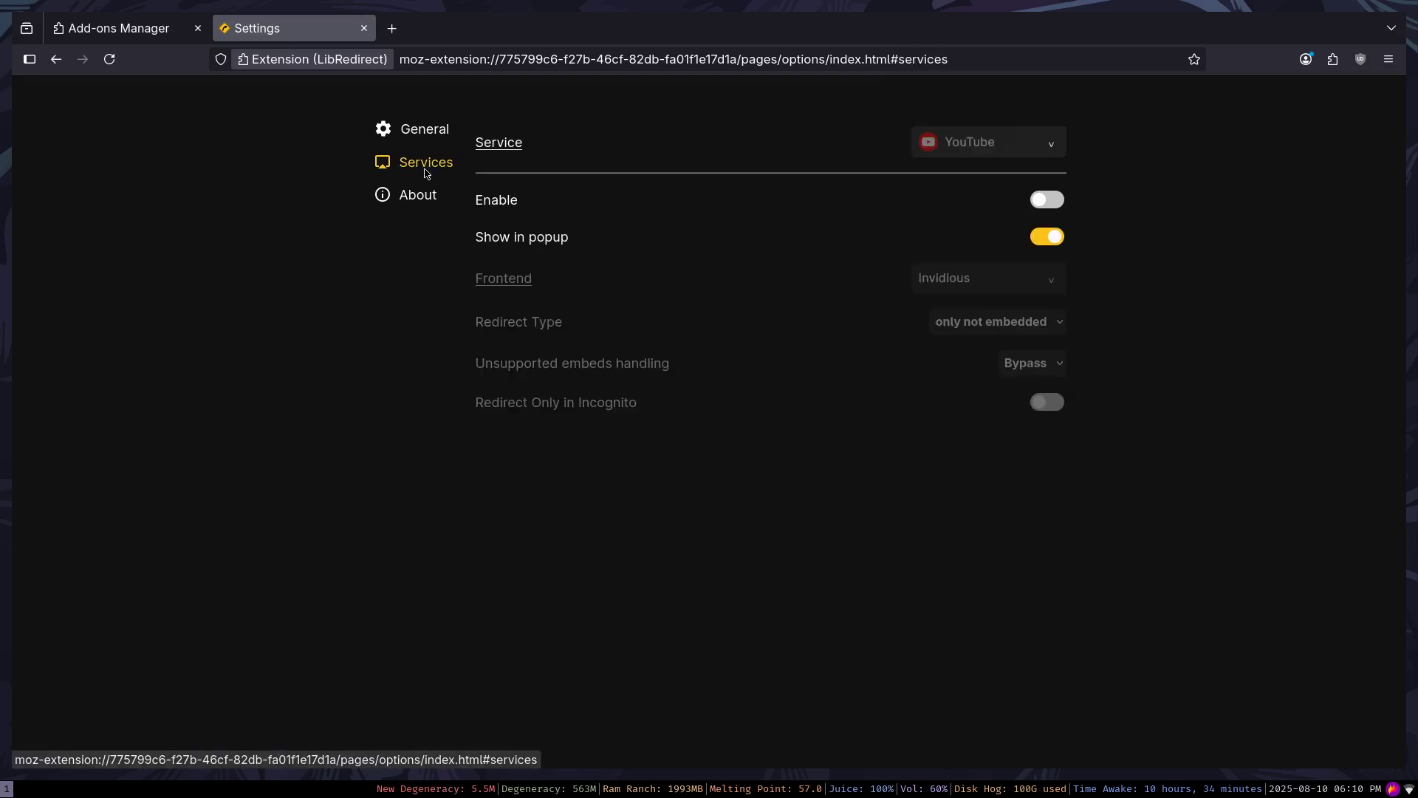
pyautogui.click(934, 154)
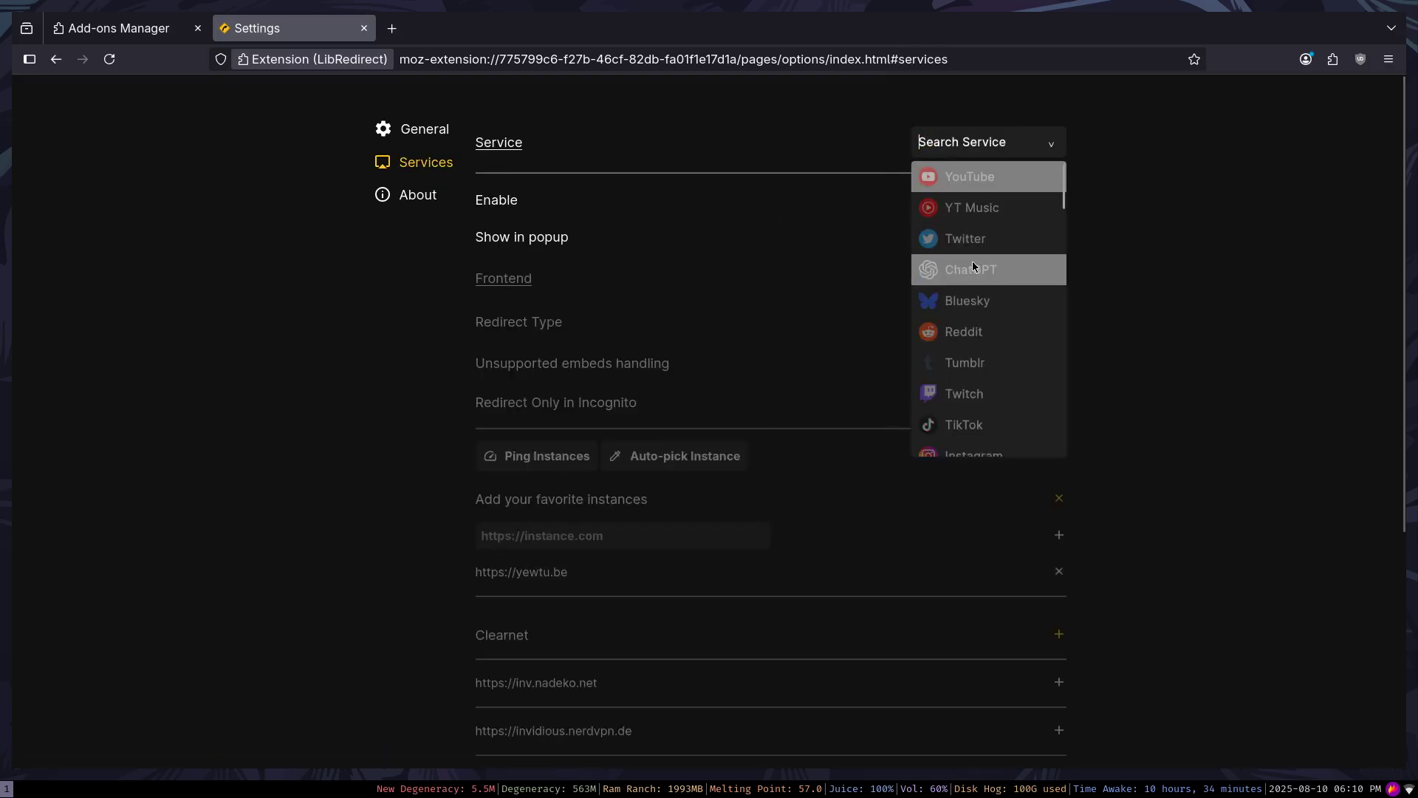
pyautogui.scroll(-4, 972, 269)
pyautogui.scroll(4, 990, 301)
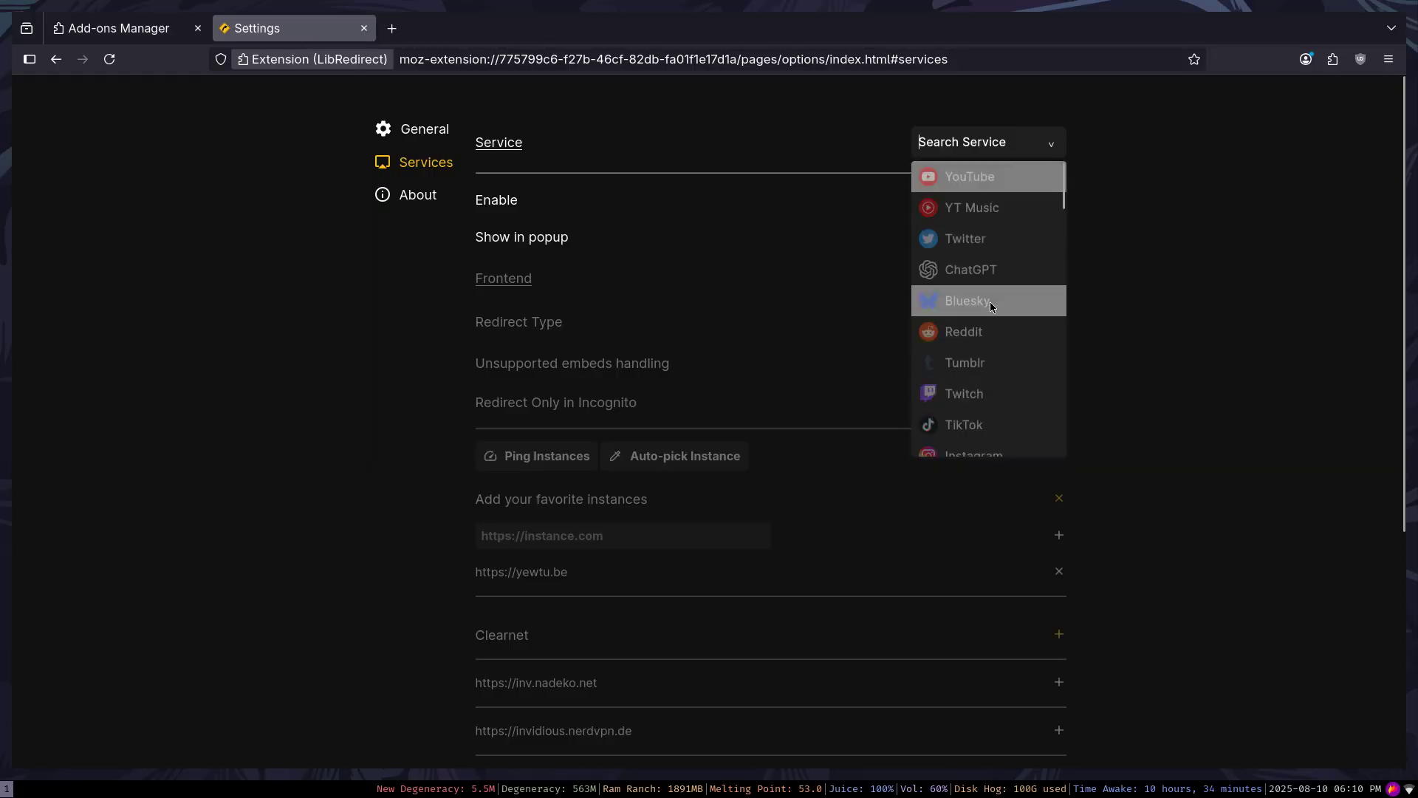
pyautogui.click(975, 238)
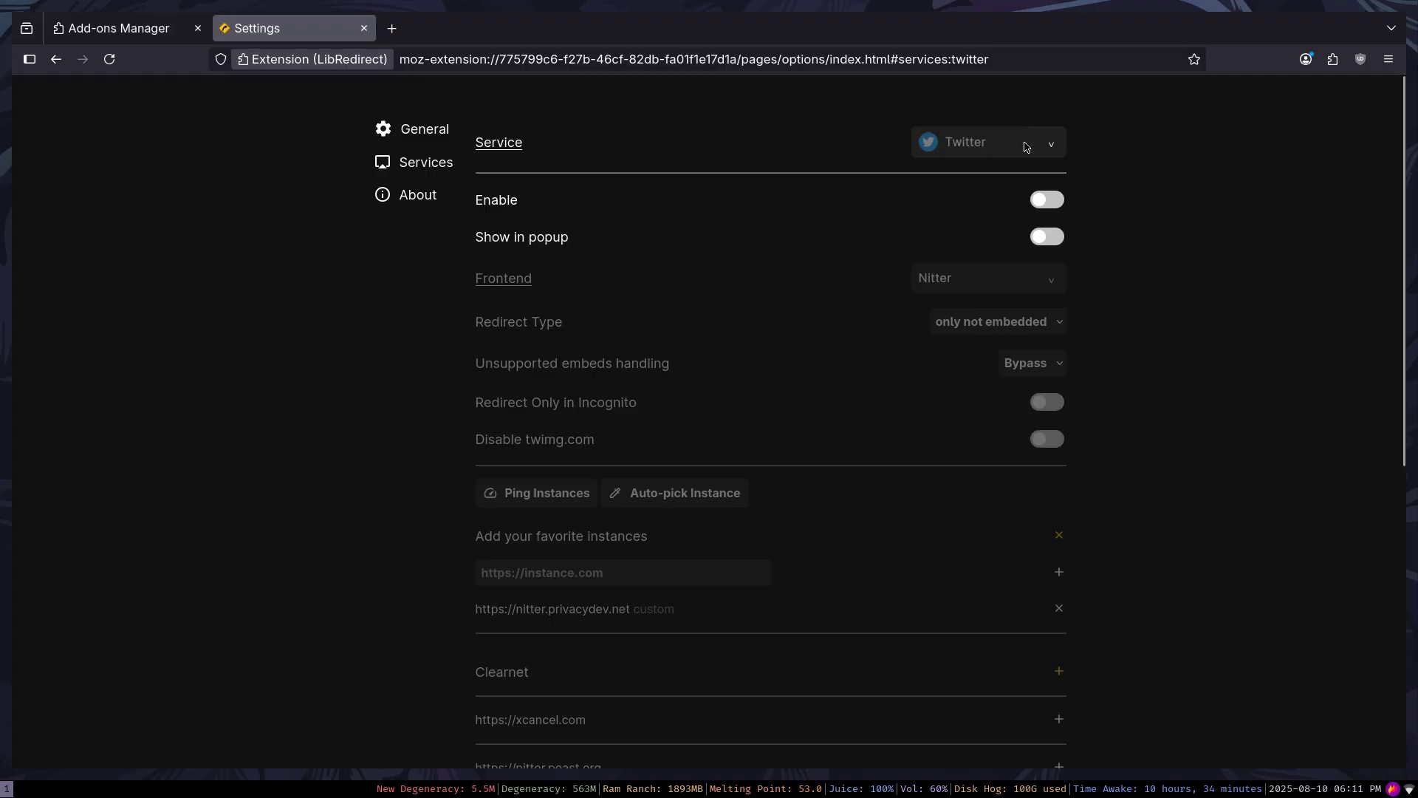
pyautogui.click(1026, 147)
pyautogui.click(1025, 173)
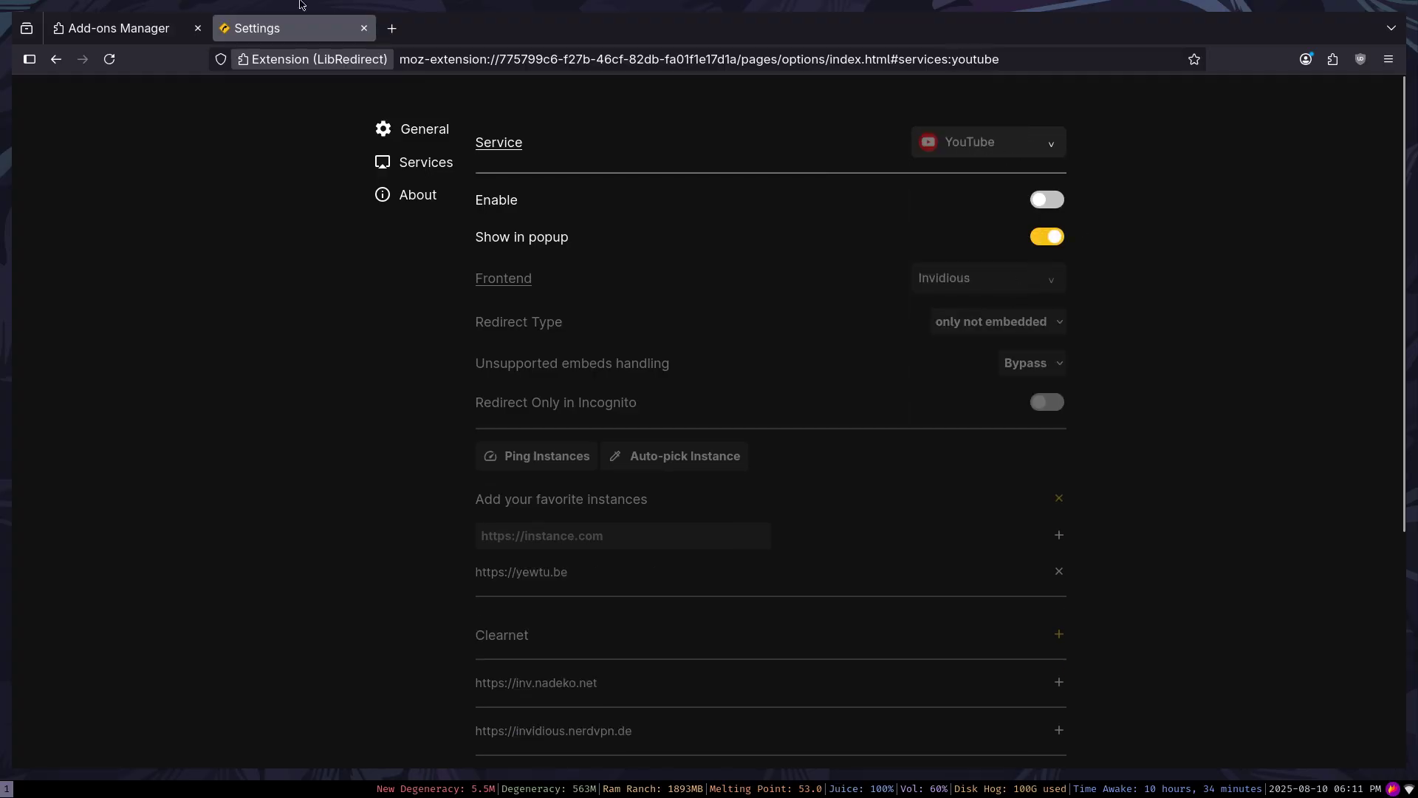
pyautogui.click(363, 28)
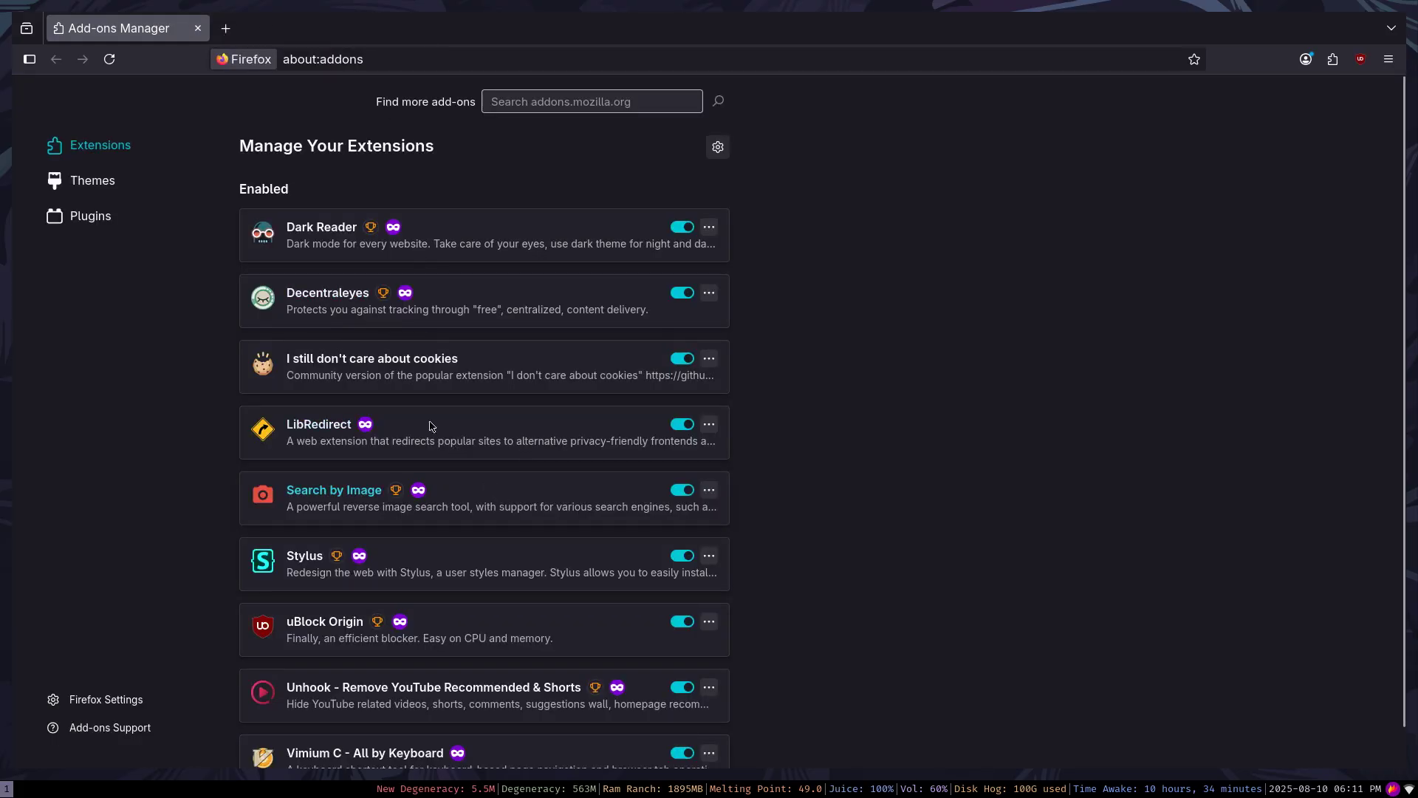
pyautogui.click(226, 28)
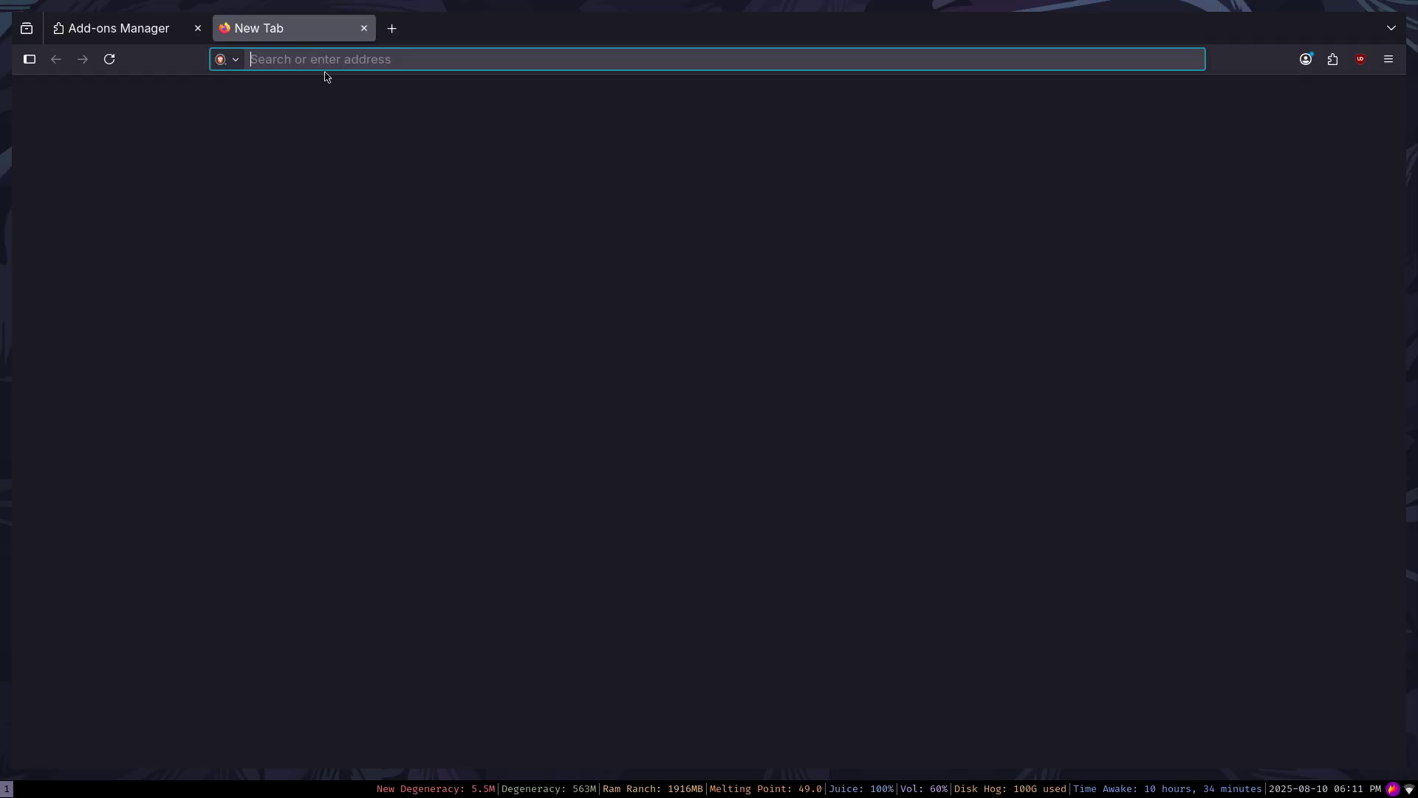
pyautogui.rightClick(320, 180)
pyautogui.click(241, 143)
pyautogui.rightClick(210, 121)
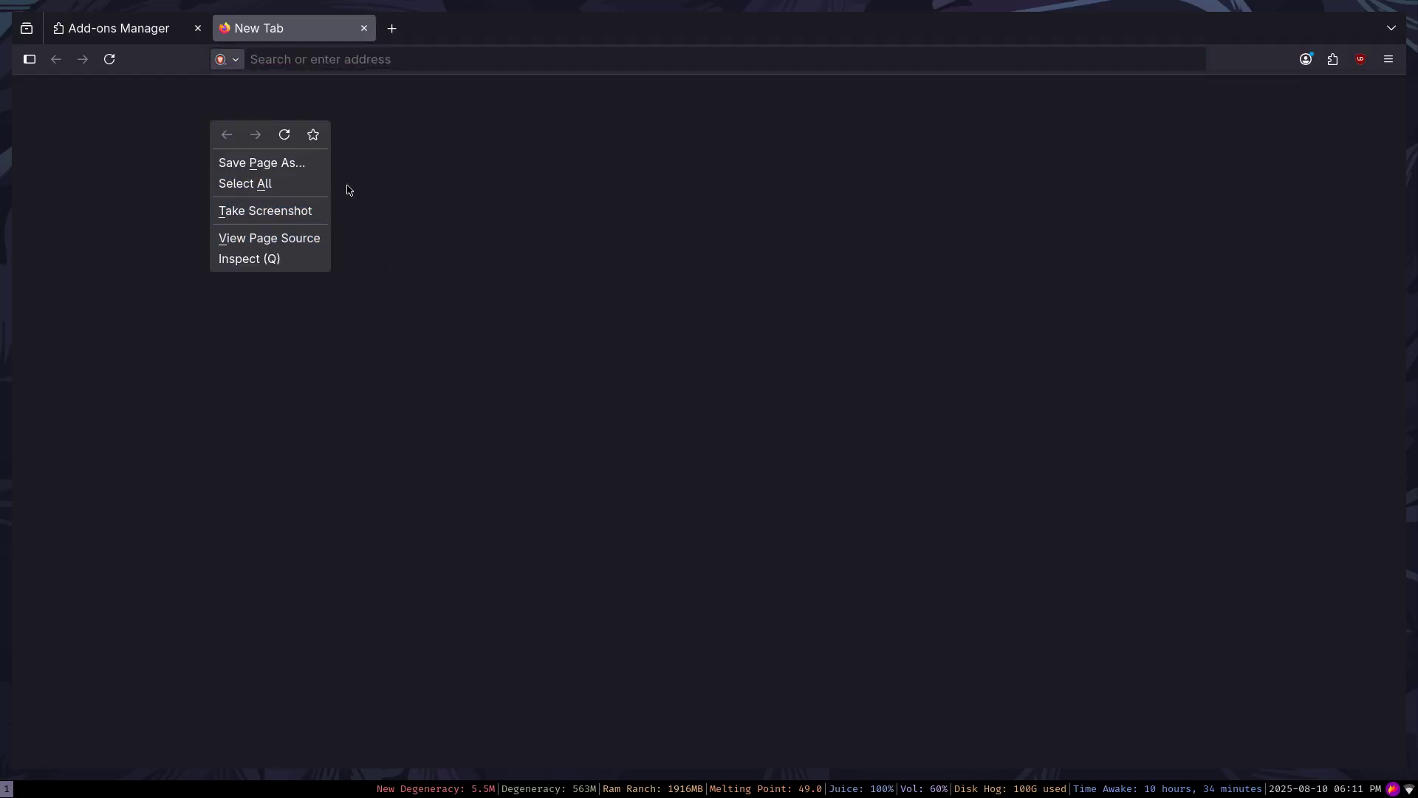
pyautogui.click(416, 207)
pyautogui.hotkey('ctrl', 'l')
pyautogui.hotkey('ctrl', 'w')
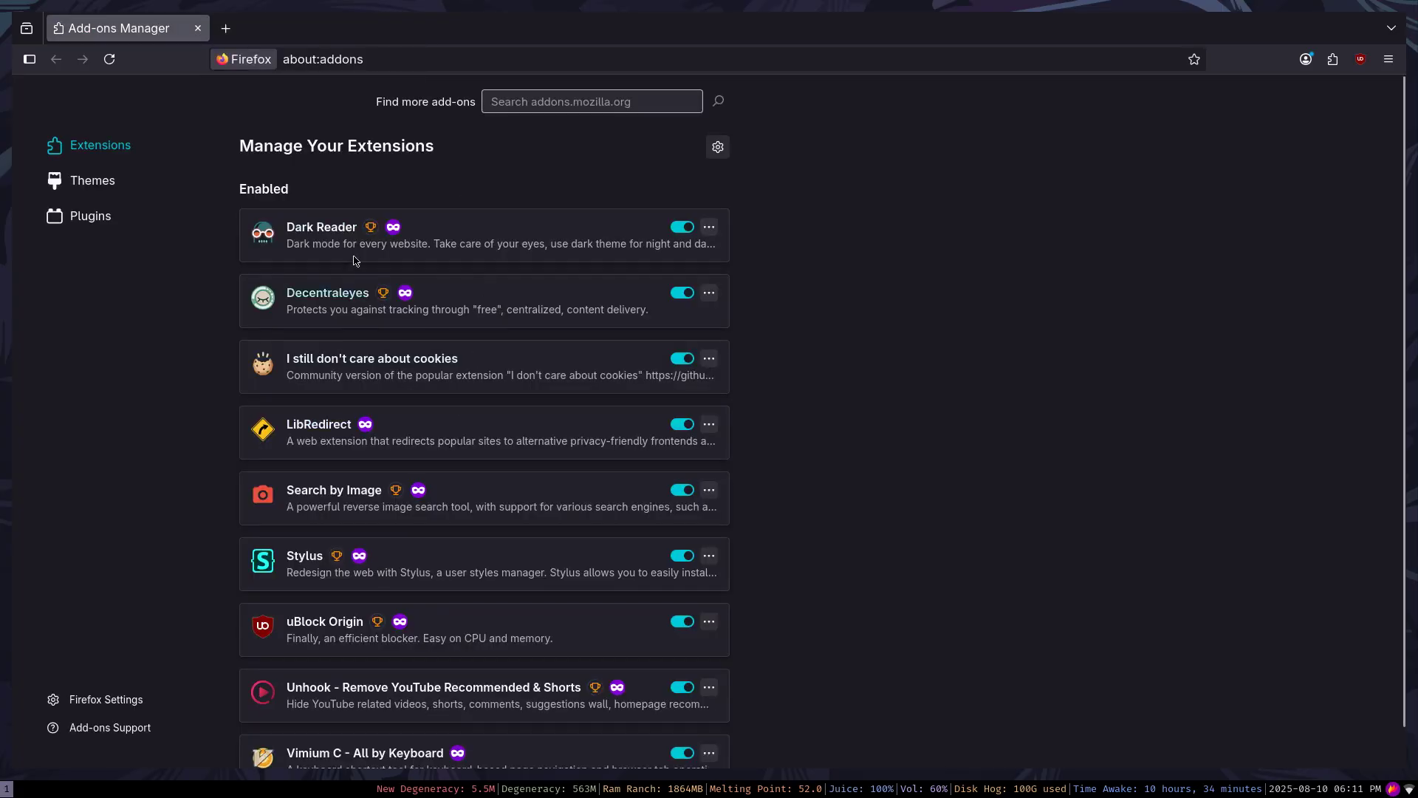
pyautogui.scroll(-1, 383, 497)
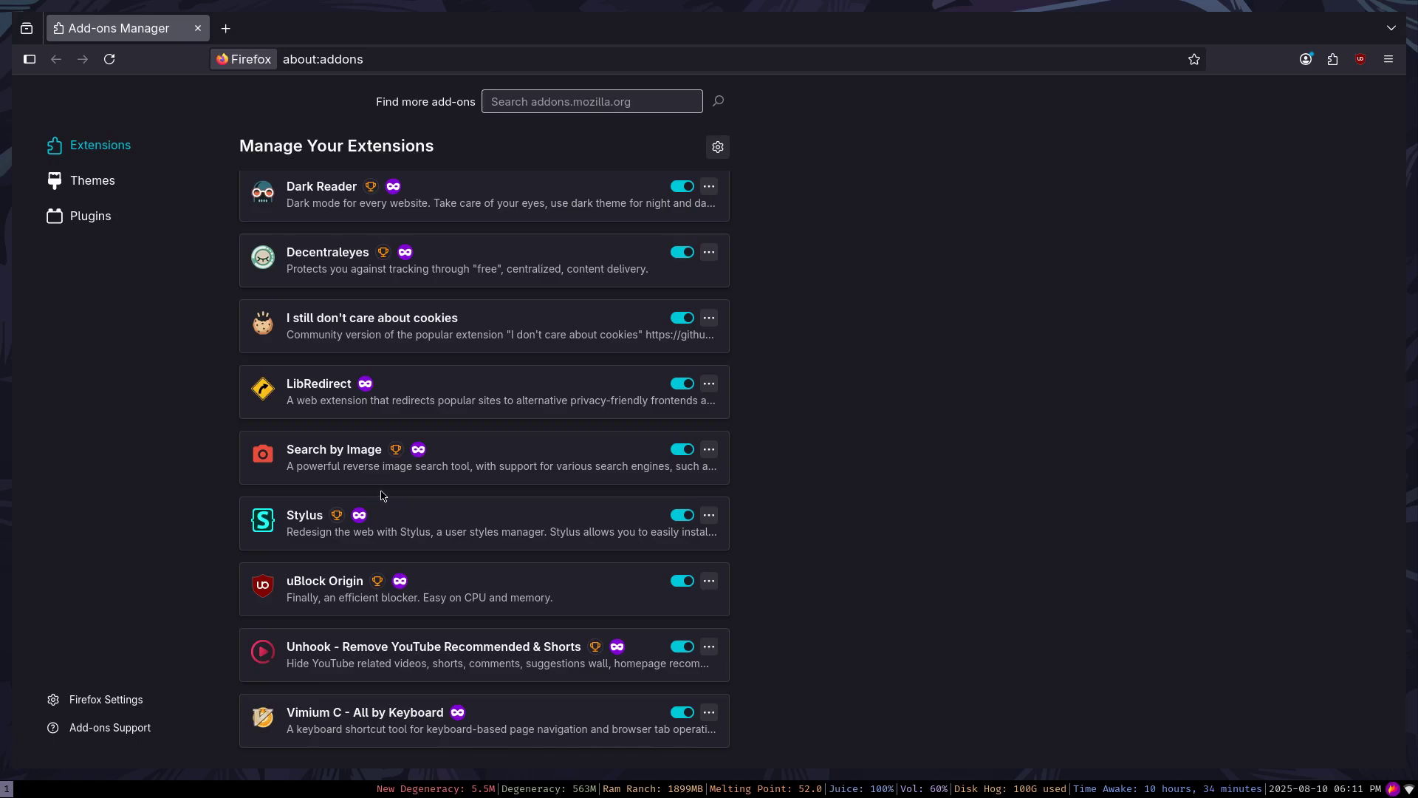
# Load youtube.com in a new tab.
pyautogui.click(1332, 59)
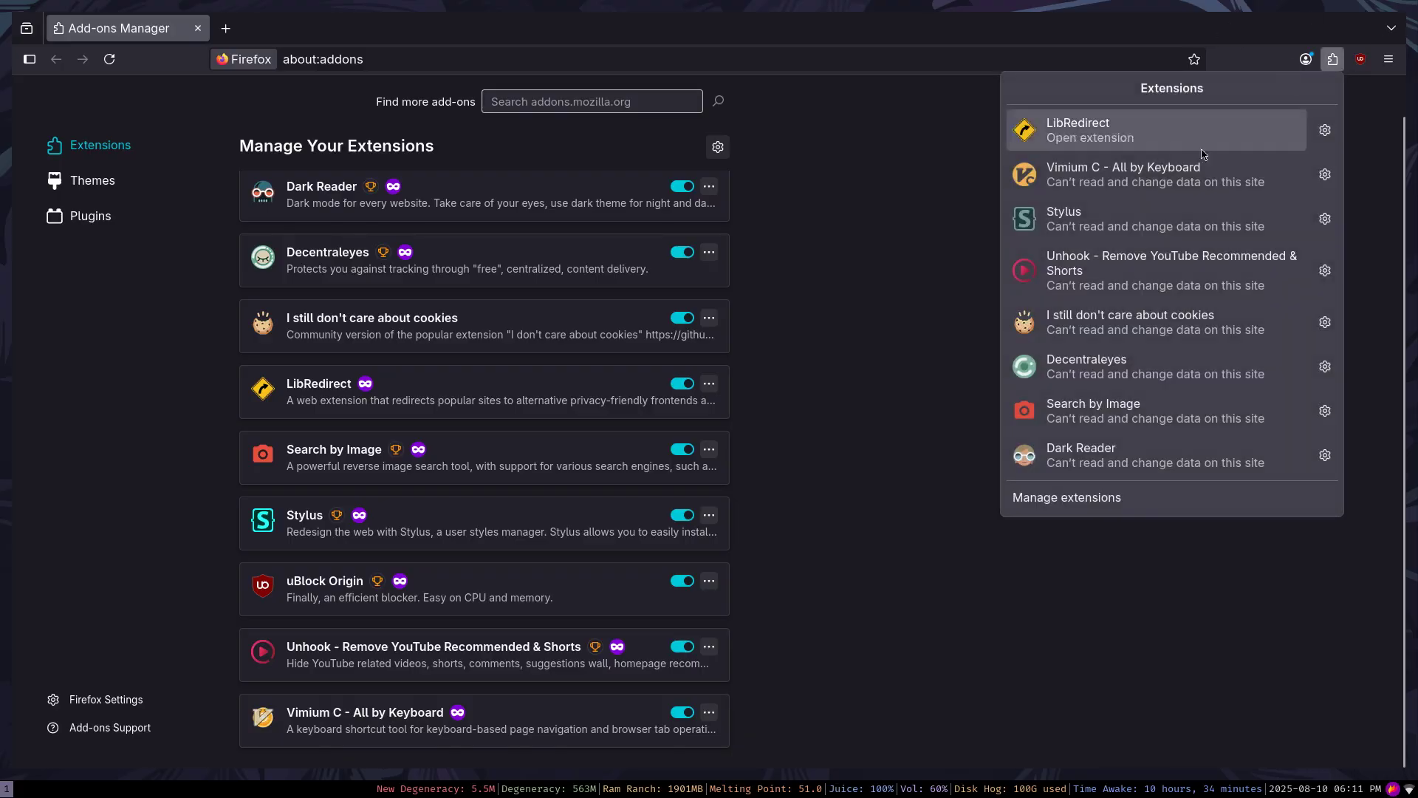
pyautogui.click(918, 253)
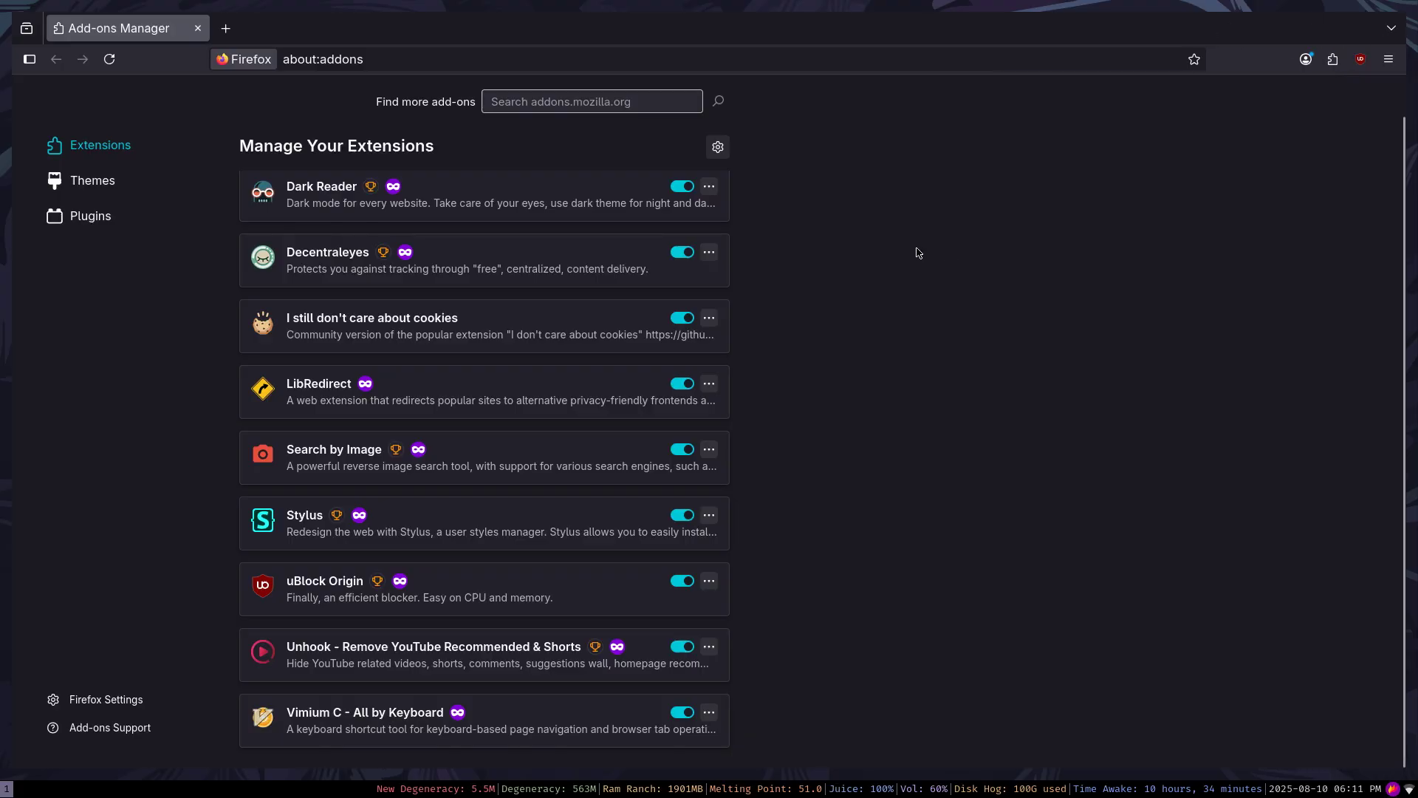
pyautogui.click(225, 28)
pyautogui.write('youtube.cmo')
pyautogui.press('Return')
pyautogui.hotkey('ctrl', 'l')
pyautogui.press('Escape')
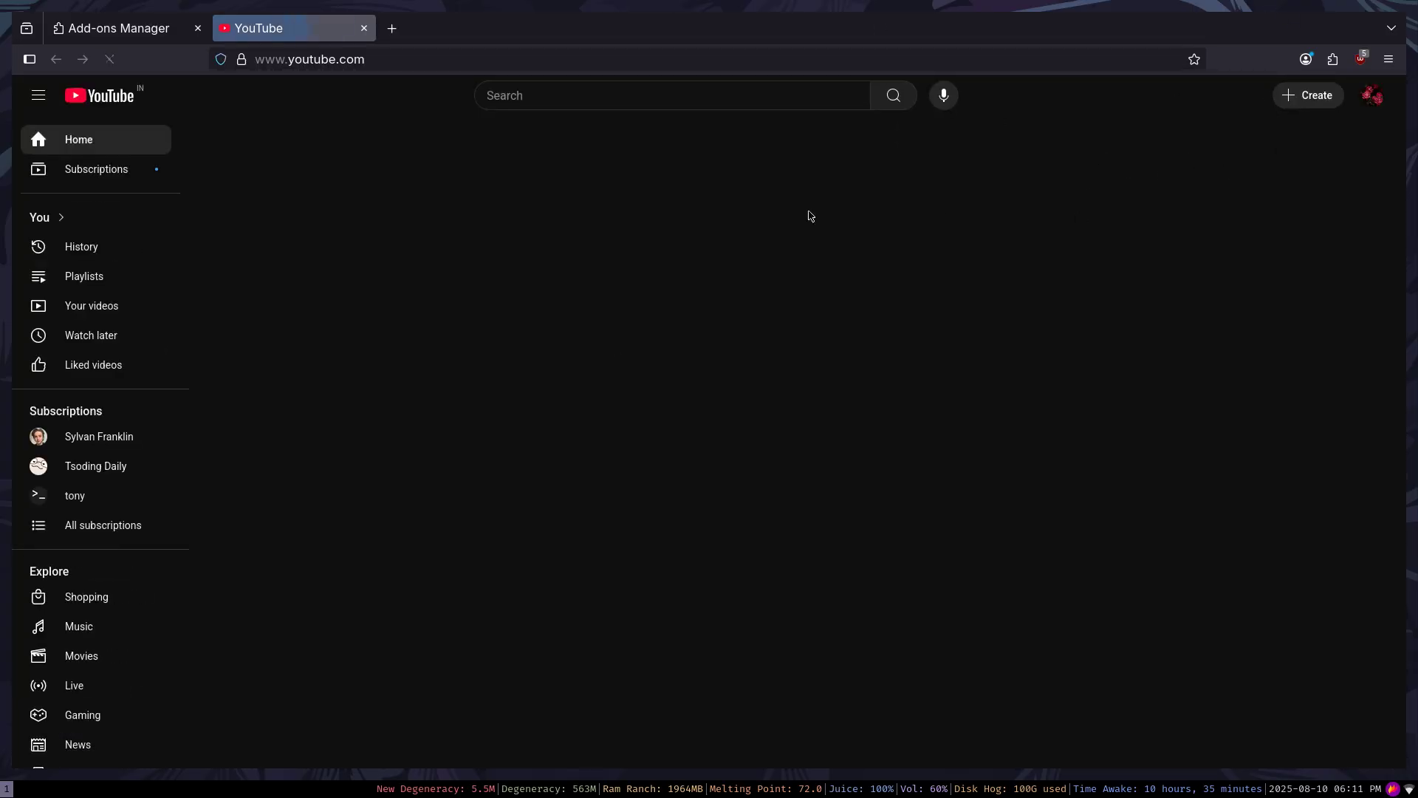
# Find YouTube styles in Stylus and install the Old Youtube Layout style.
pyautogui.click(1336, 61)
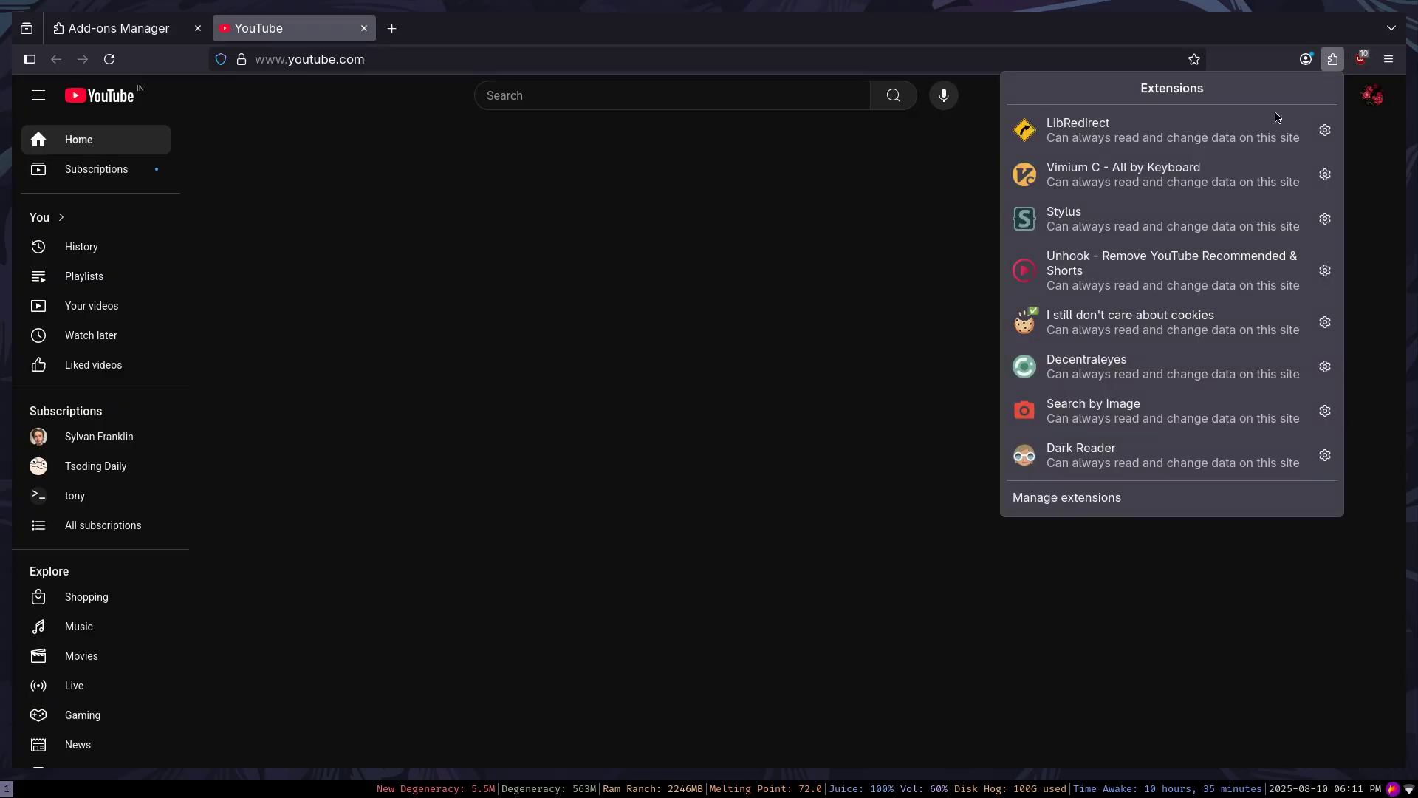
pyautogui.click(1176, 228)
pyautogui.click(1269, 173)
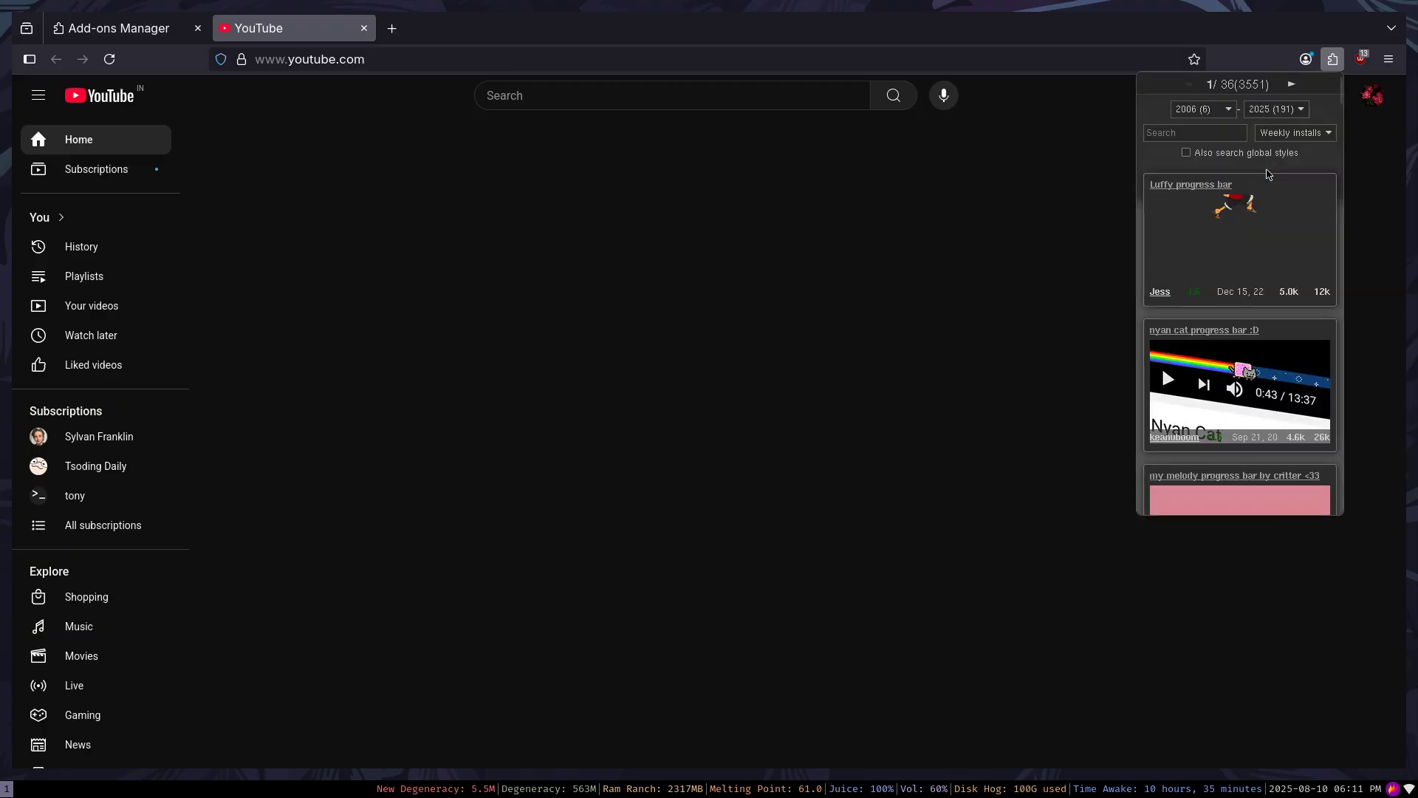
pyautogui.scroll(-3, 1195, 383)
pyautogui.scroll(4, 1211, 373)
pyautogui.scroll(-1, 1227, 366)
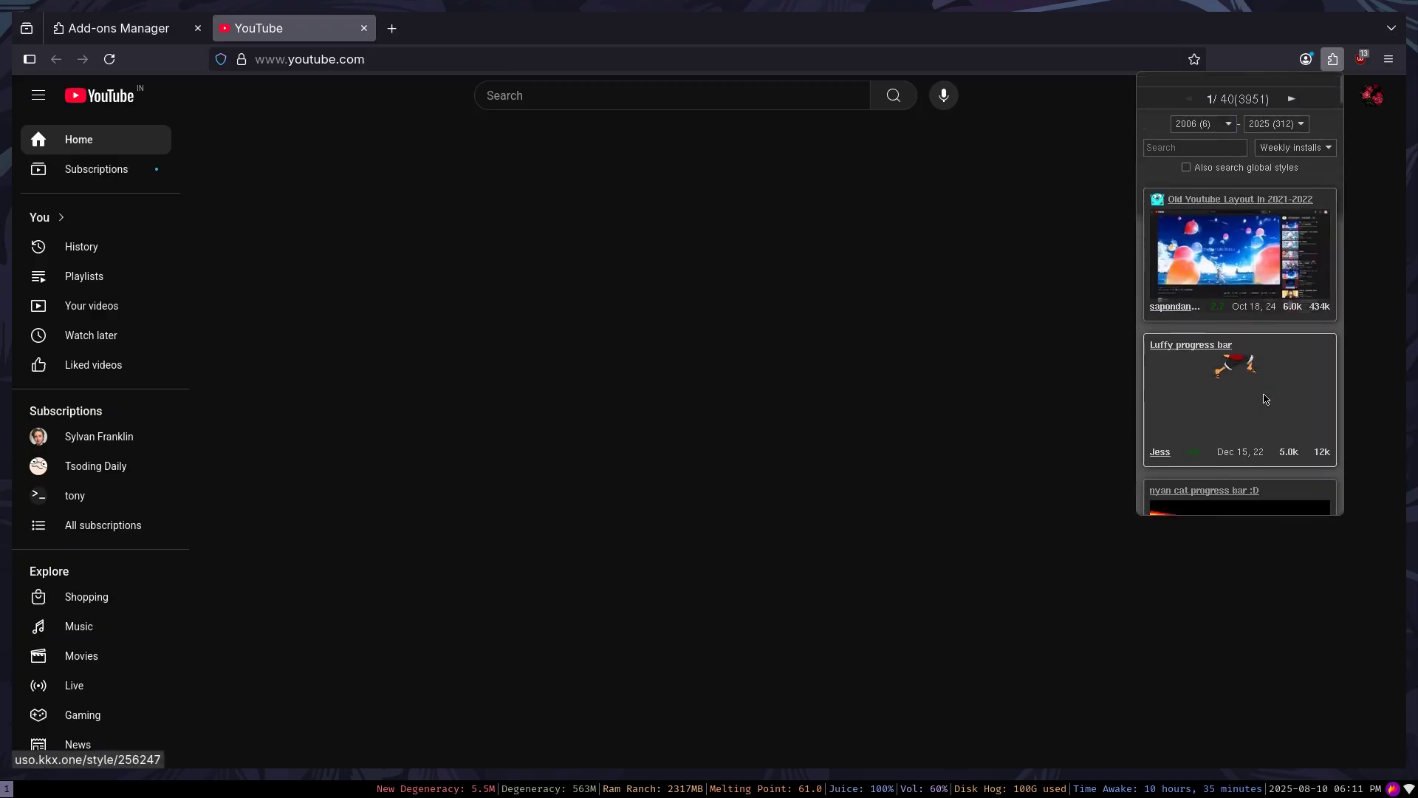
pyautogui.scroll(-3, 1227, 365)
pyautogui.scroll(3, 1232, 310)
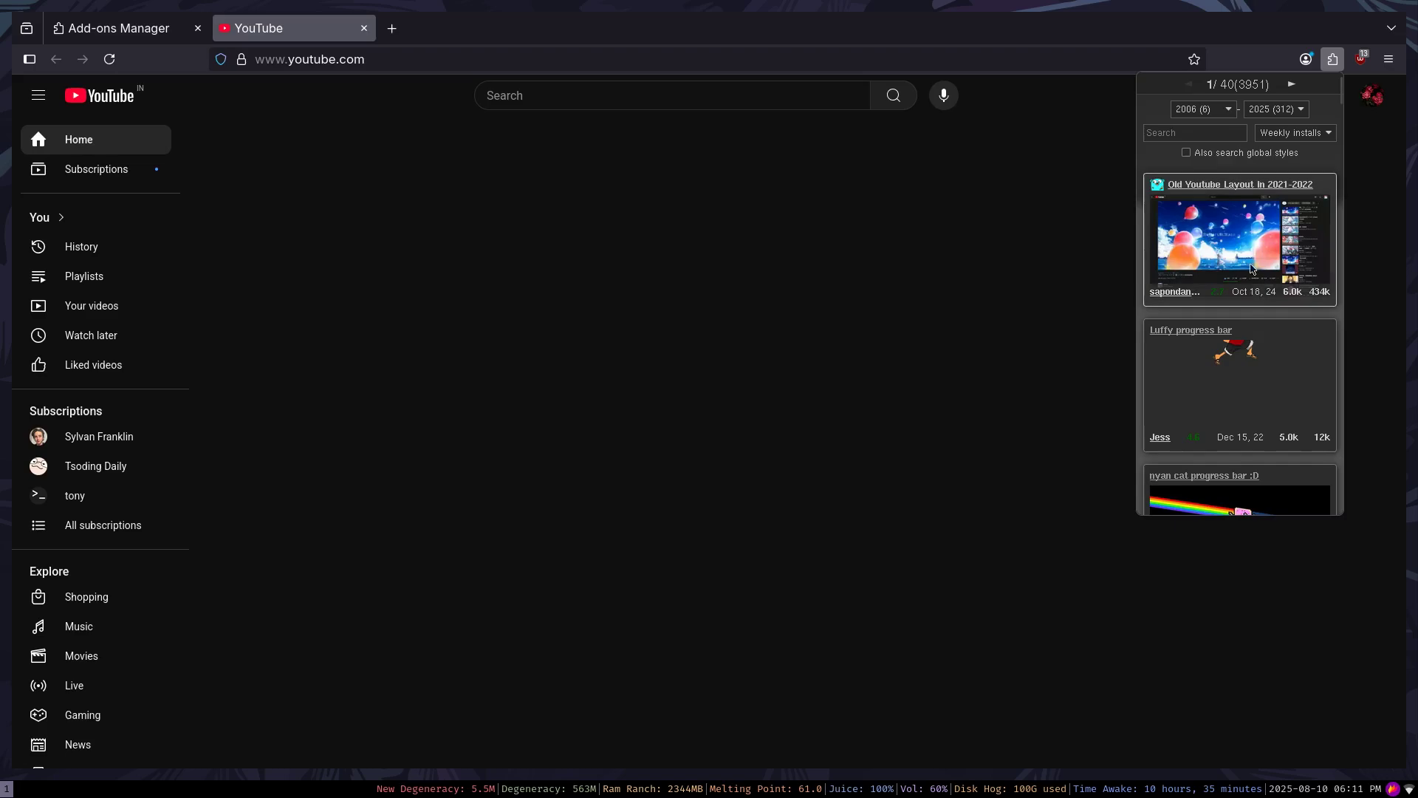
pyautogui.click(1249, 240)
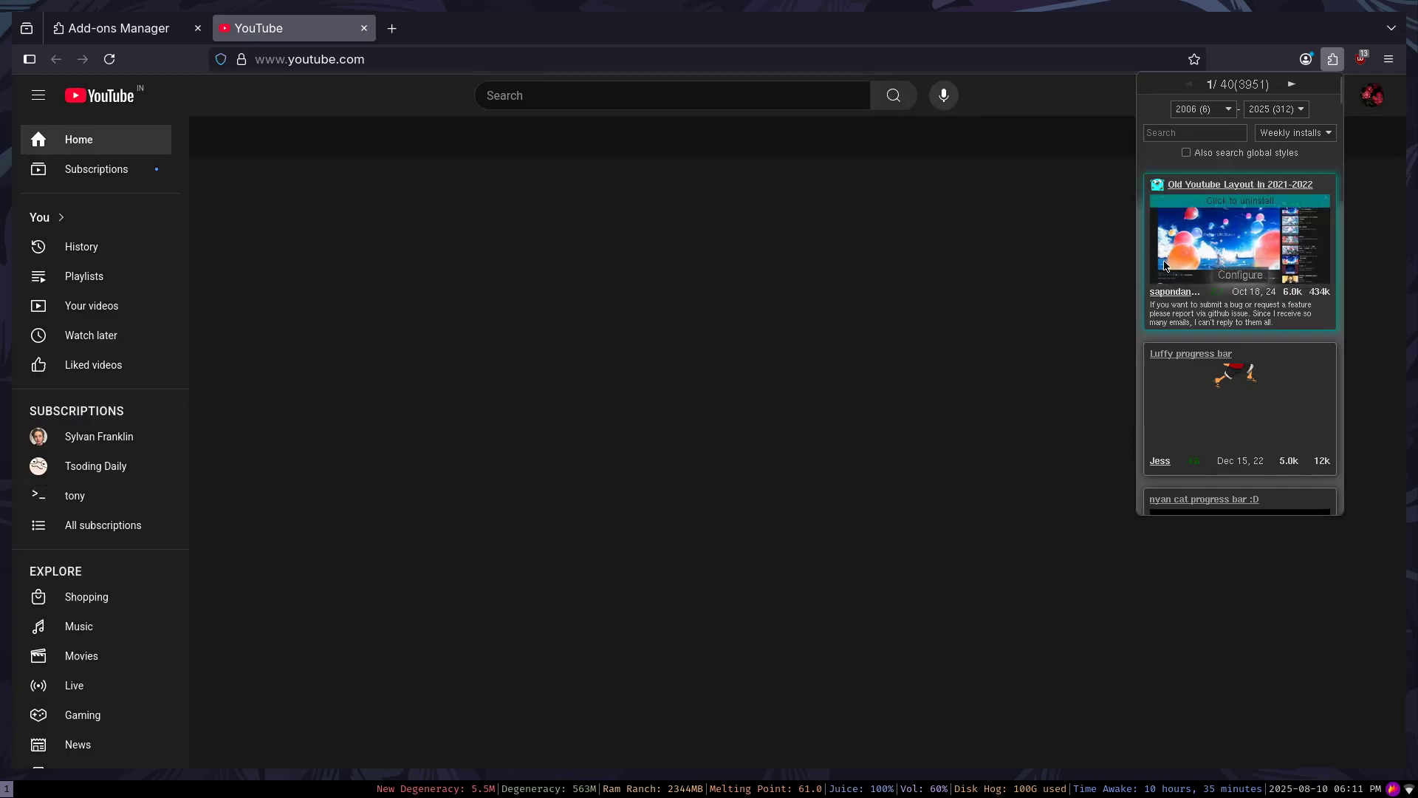
pyautogui.click(516, 214)
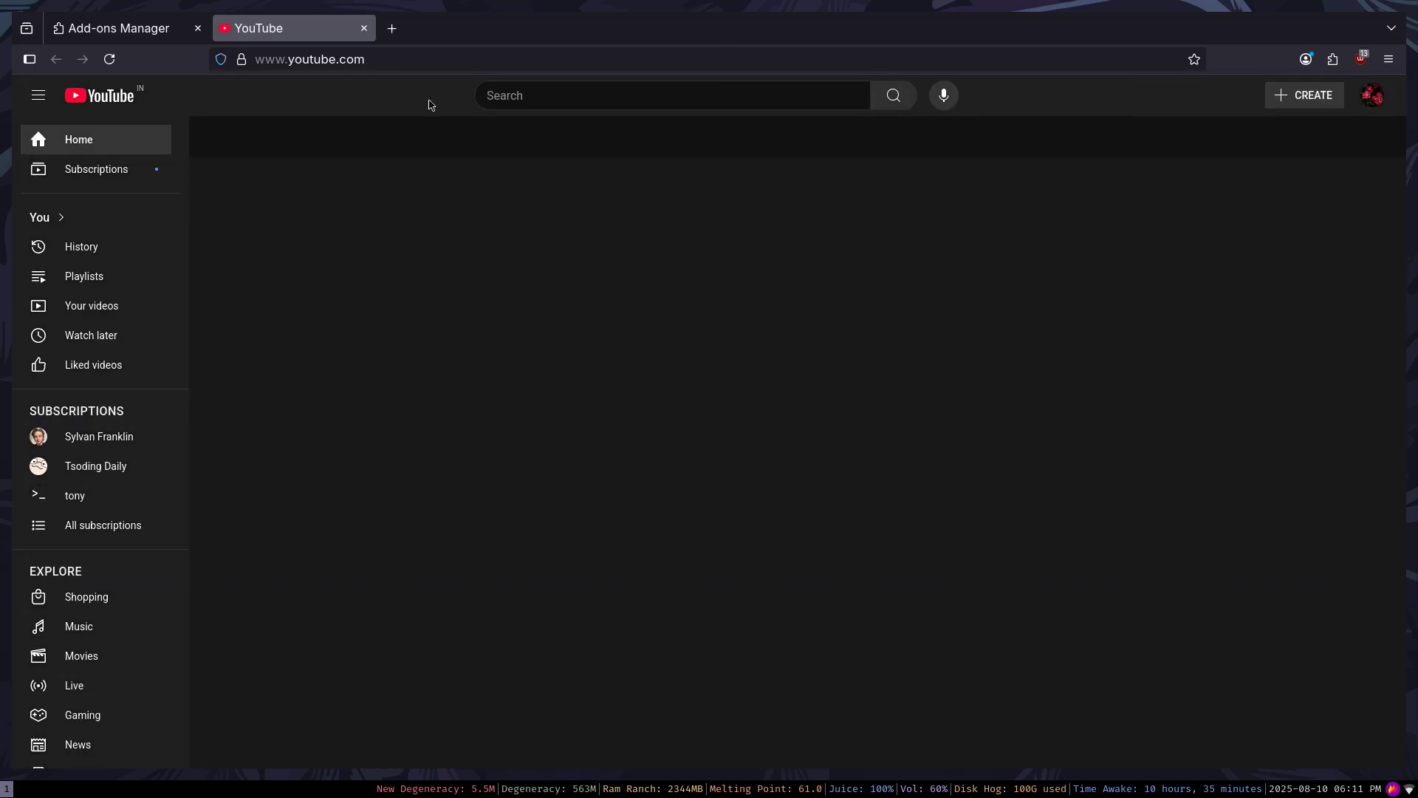
# Close the YouTube tab, reopen it briefly, then close it again.
pyautogui.click(364, 28)
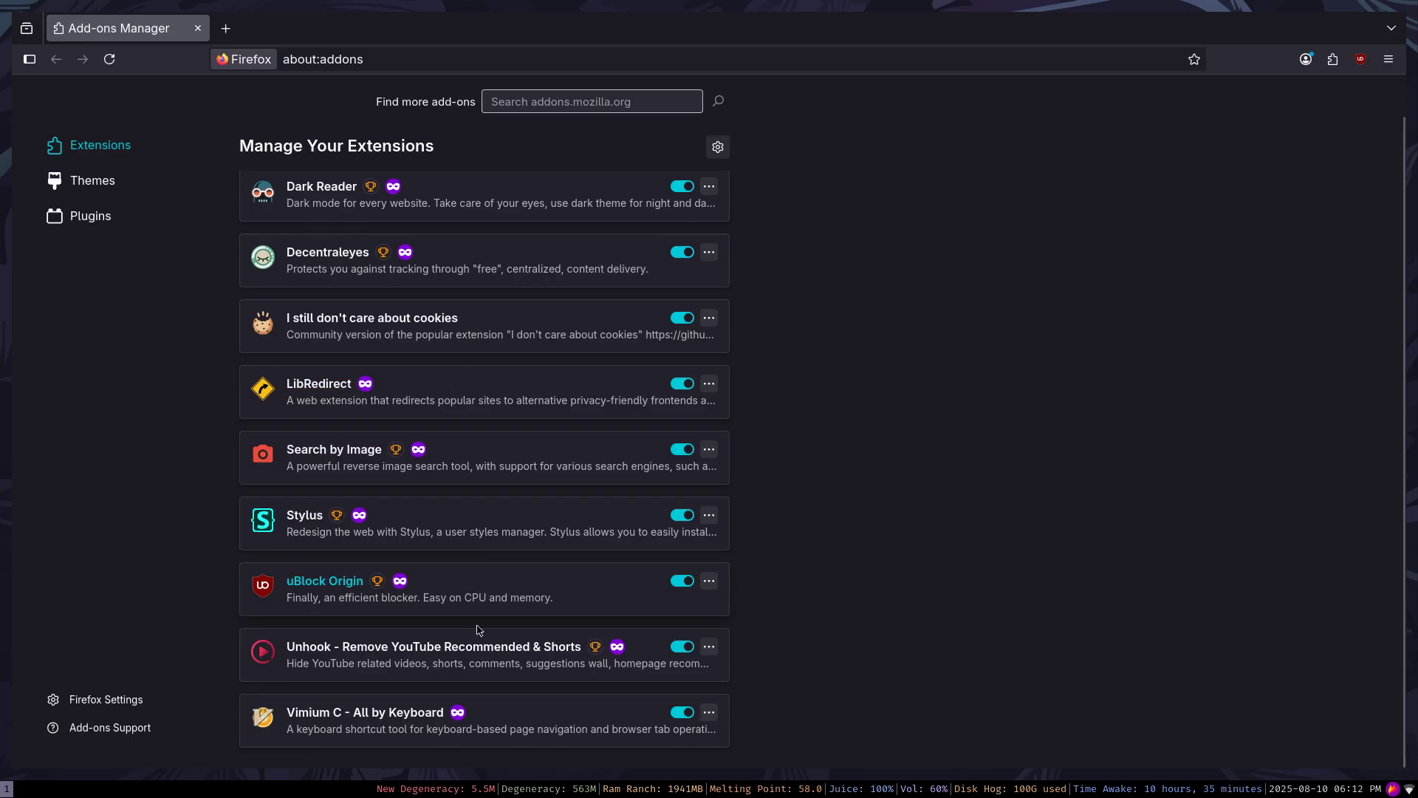
pyautogui.hotkey('ctrl', 'shift', 't')
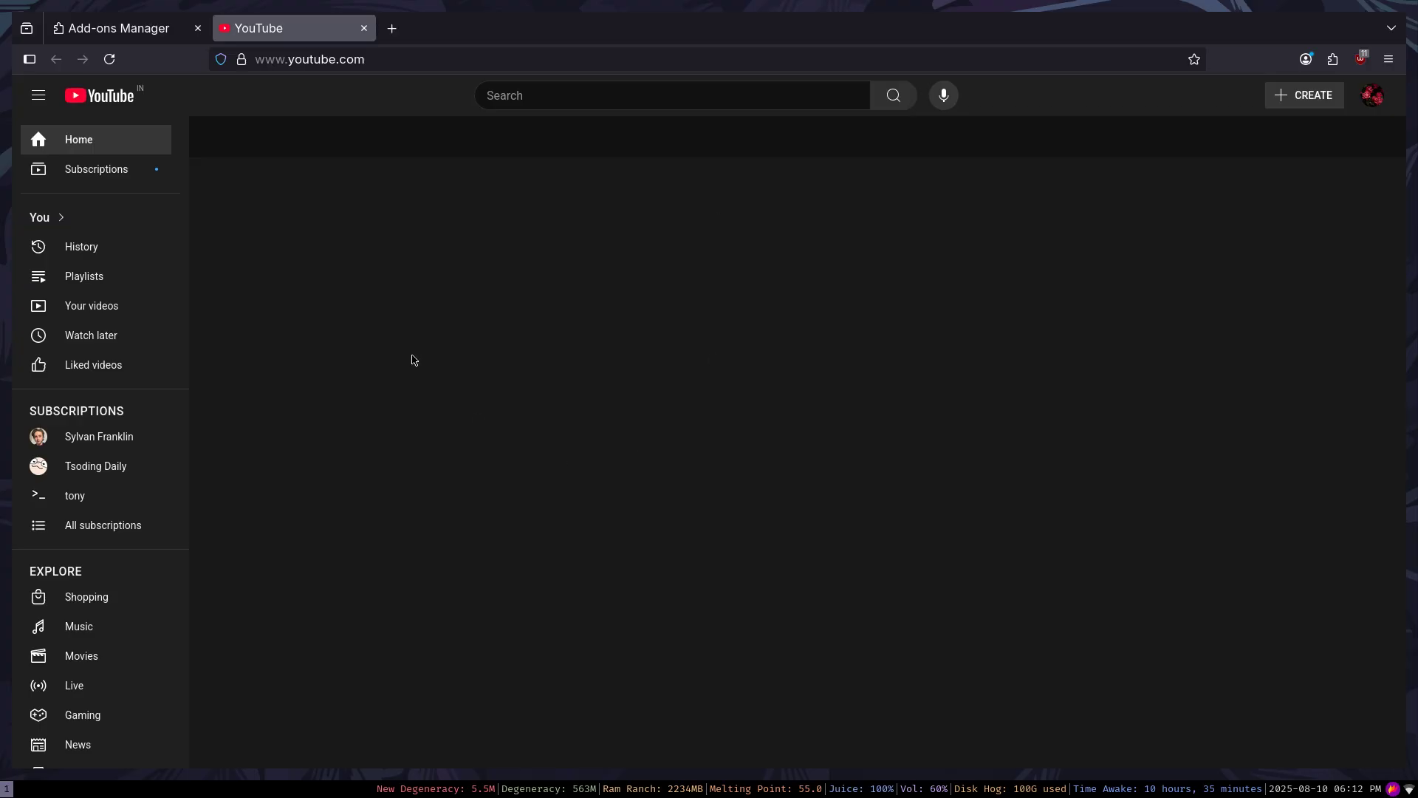
pyautogui.click(364, 28)
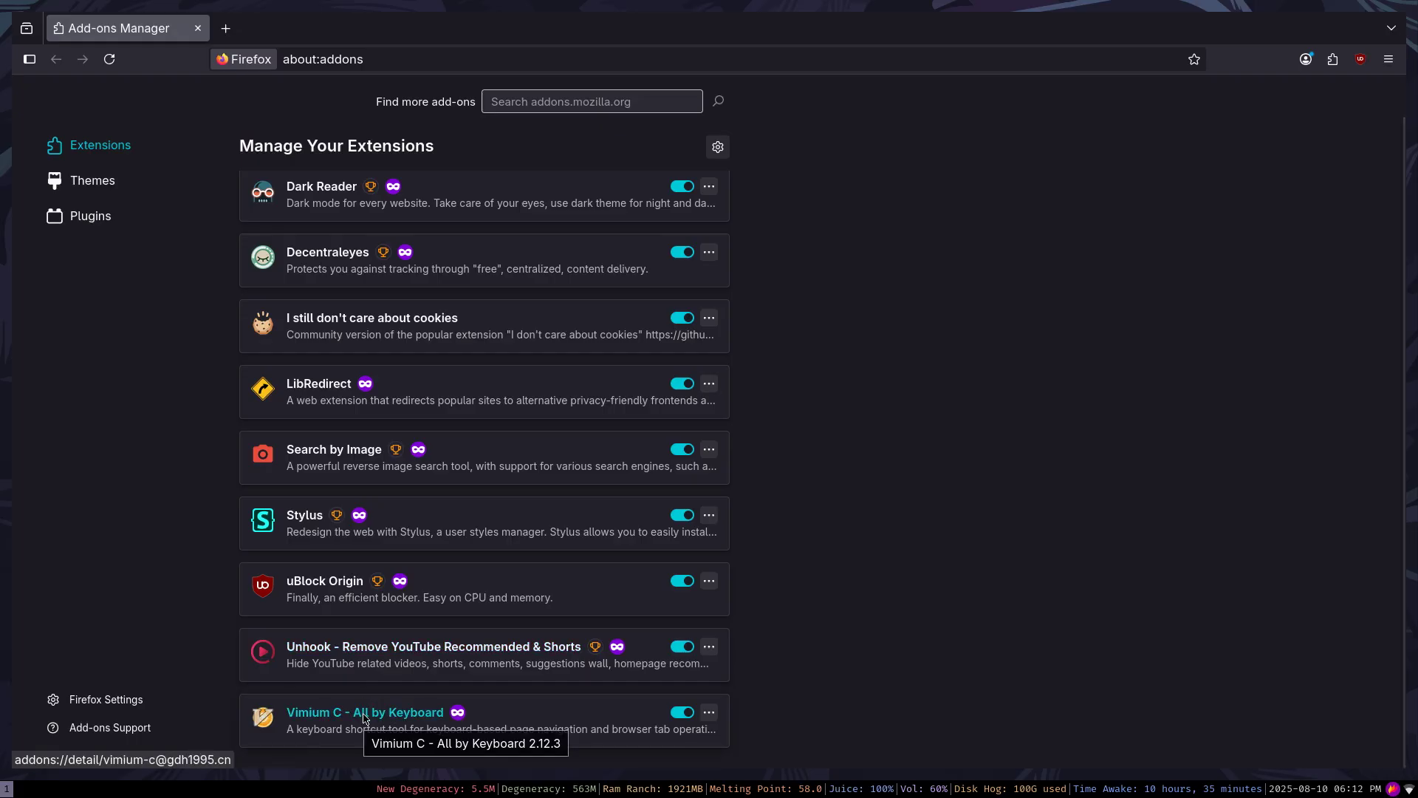
# Open the github.com/arkenfox/user.js repository in a new tab from the address-bar suggestion.
pyautogui.hotkey('ctrl', 't')
pyautogui.write('arkoi')
pyautogui.hotkey('ctrl', 'a')
pyautogui.press('BackSpace')
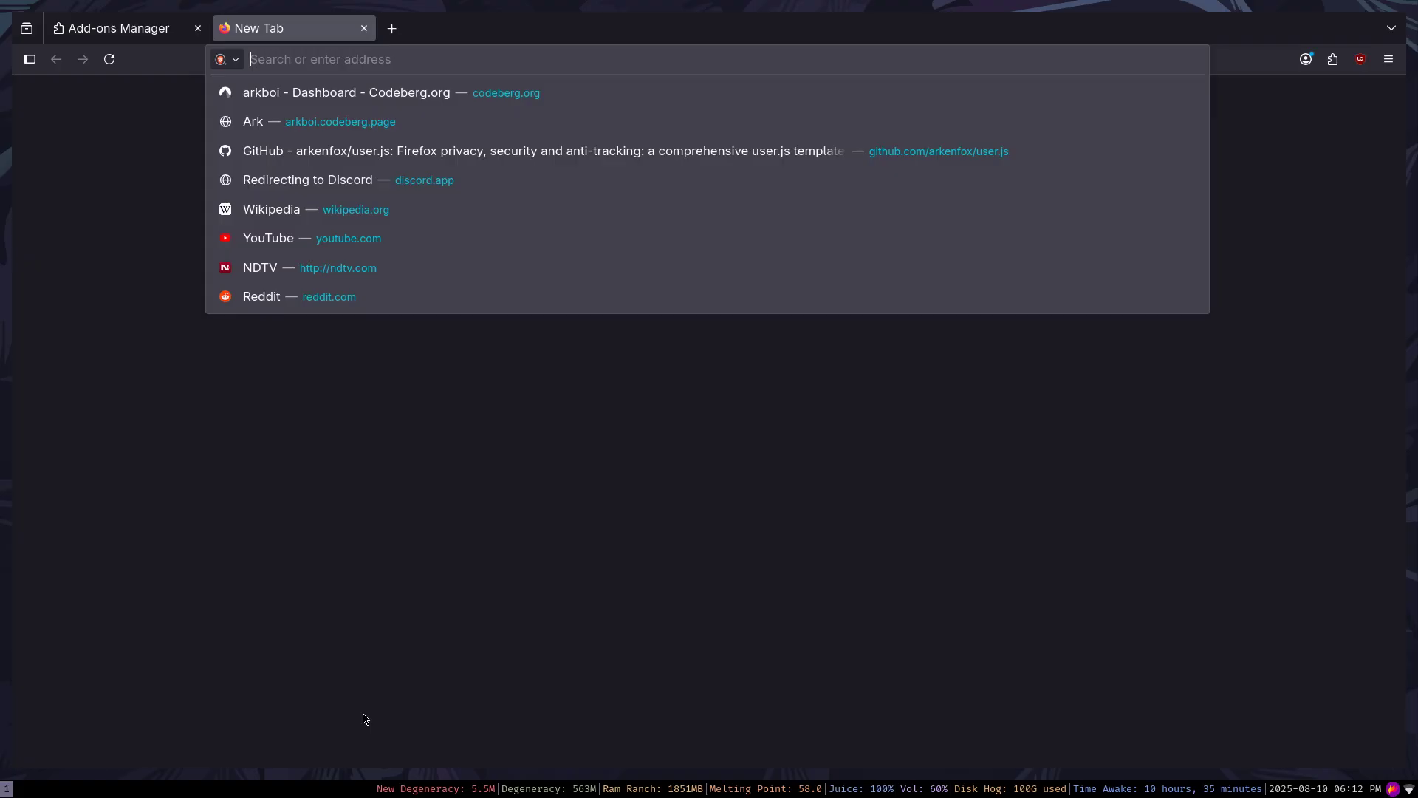
pyautogui.press('Down')
pyautogui.press('Down')
pyautogui.press('Down')
pyautogui.press('Return')
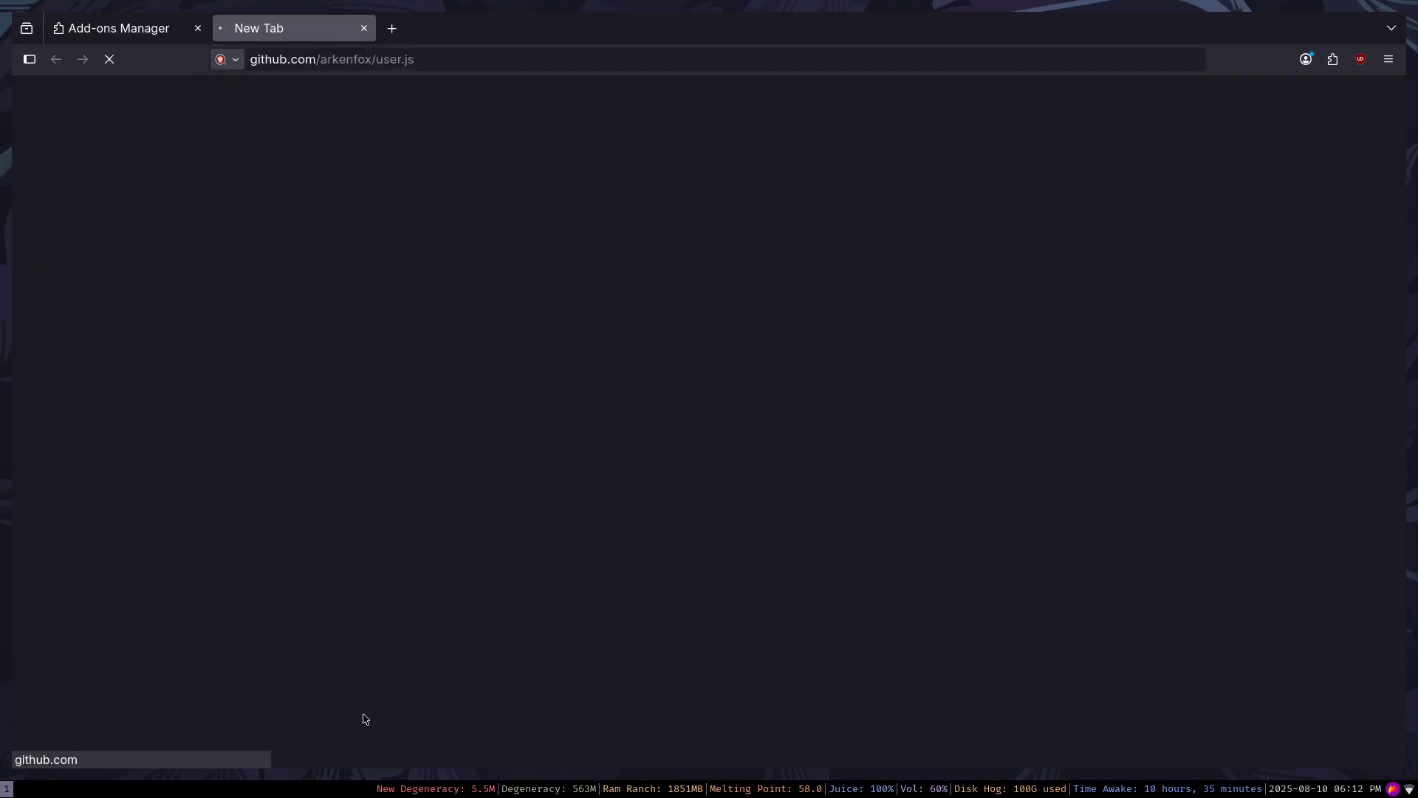
# Scroll through the arkenfox user.js repository page and focus its file search.
pyautogui.scroll(-10, 288, 529)
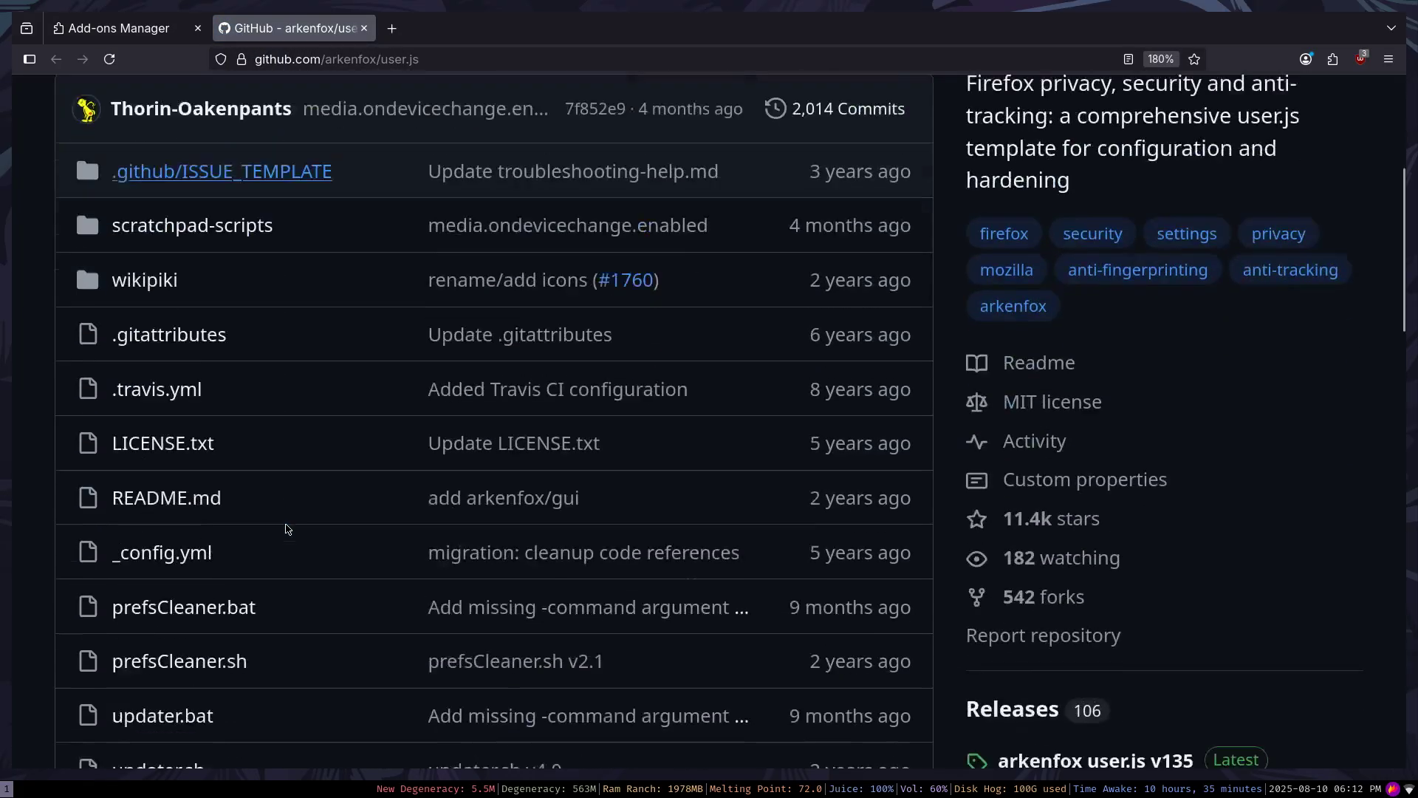
pyautogui.scroll(-5, 288, 529)
pyautogui.scroll(10, 288, 529)
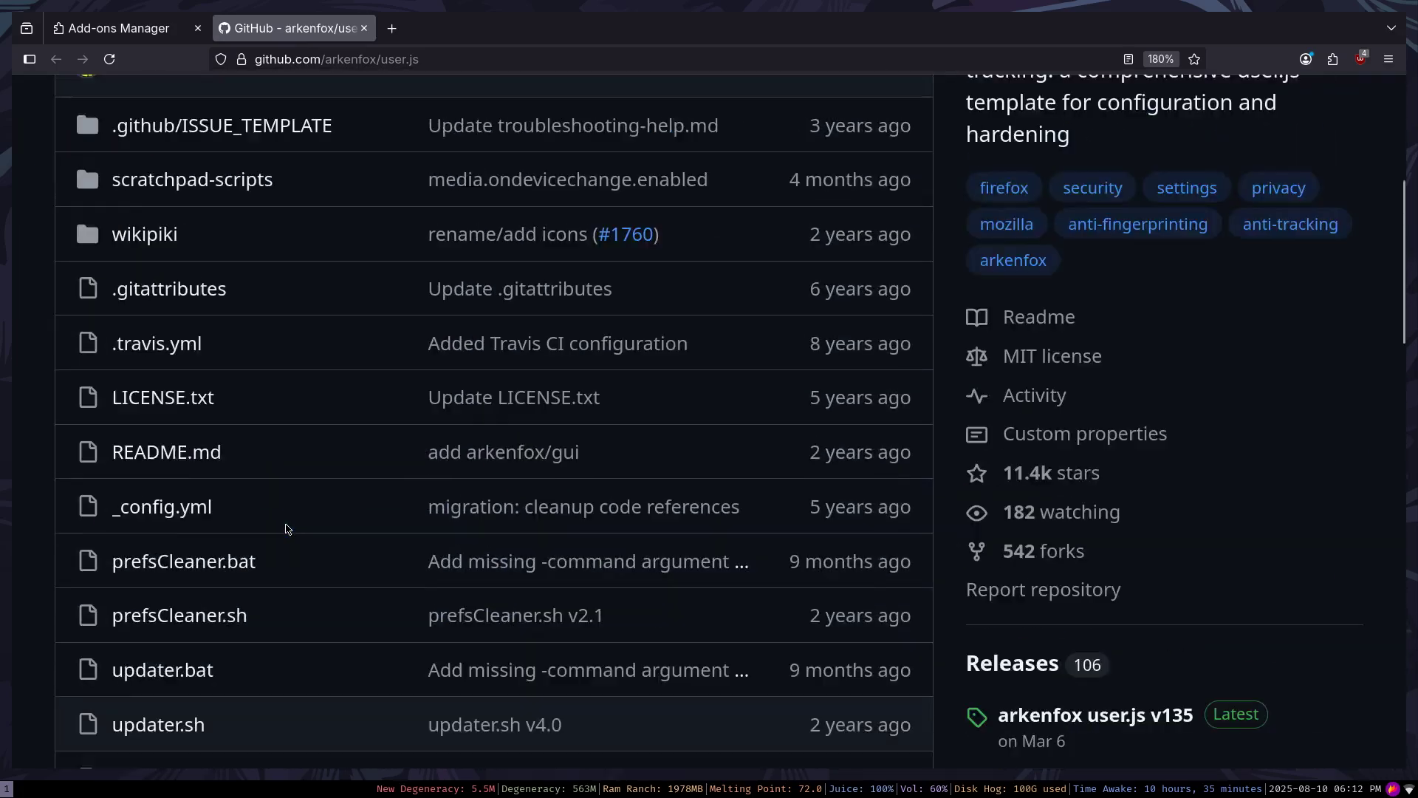
pyautogui.scroll(-5, 288, 529)
pyautogui.scroll(10, 288, 529)
pyautogui.scroll(-3, 288, 529)
pyautogui.scroll(-5, 288, 529)
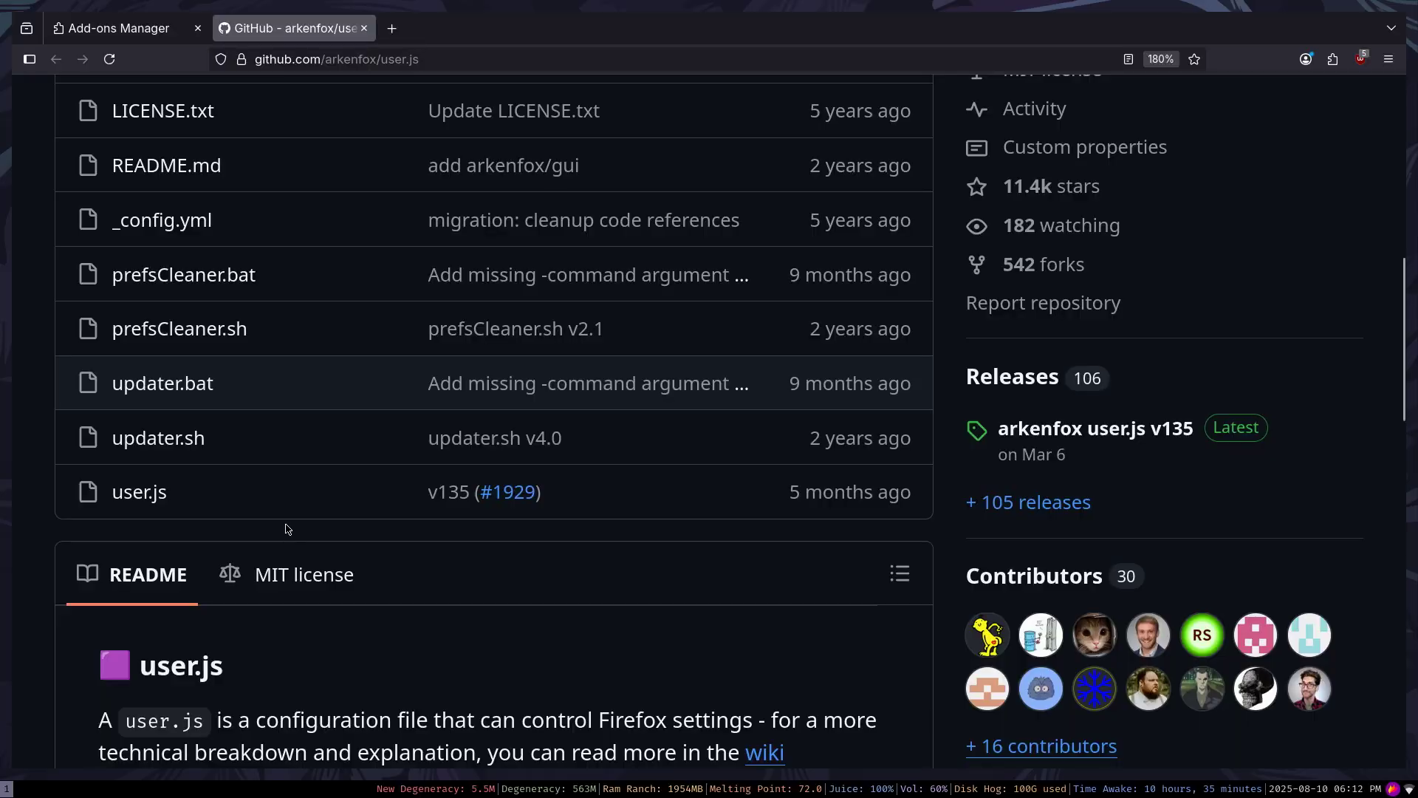
pyautogui.scroll(8, 288, 529)
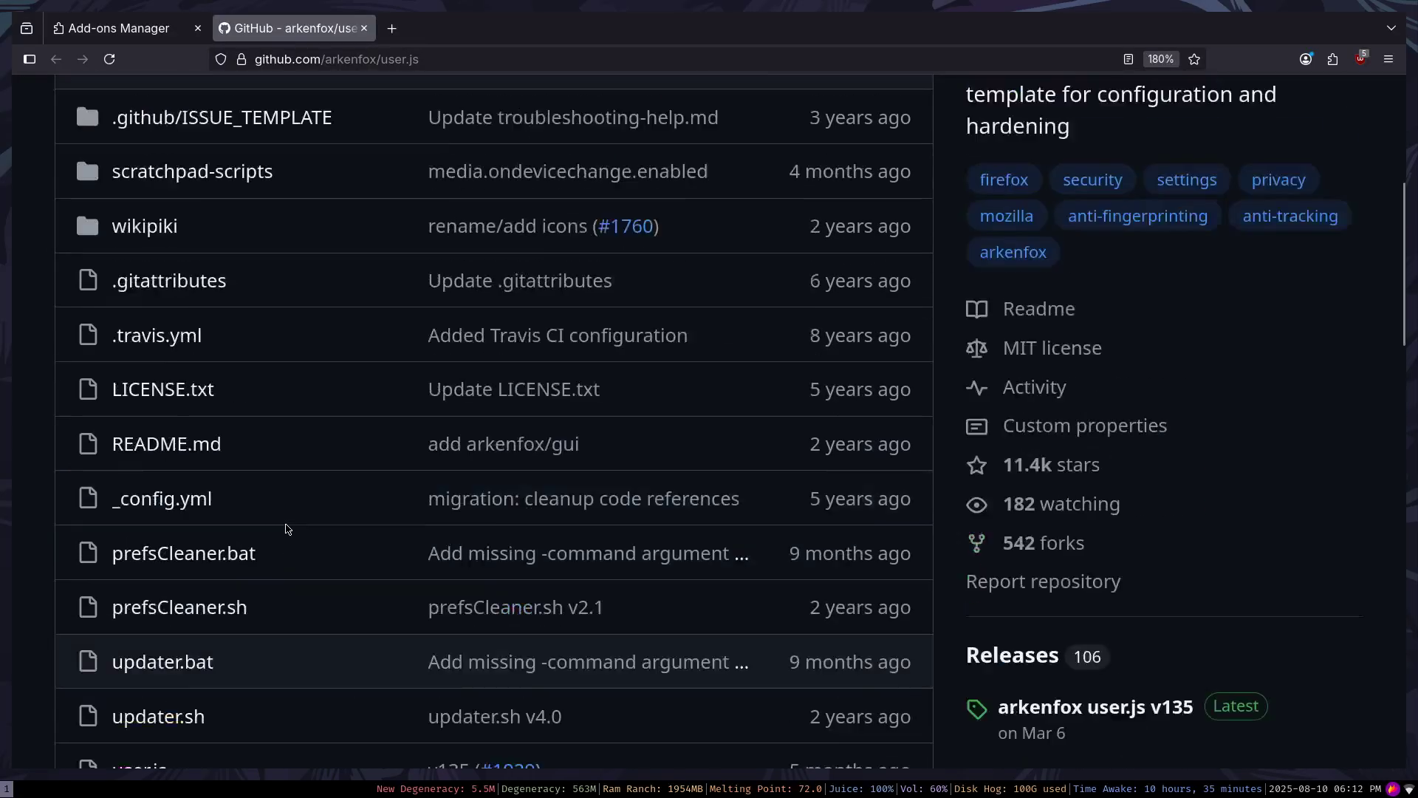
pyautogui.press('t')
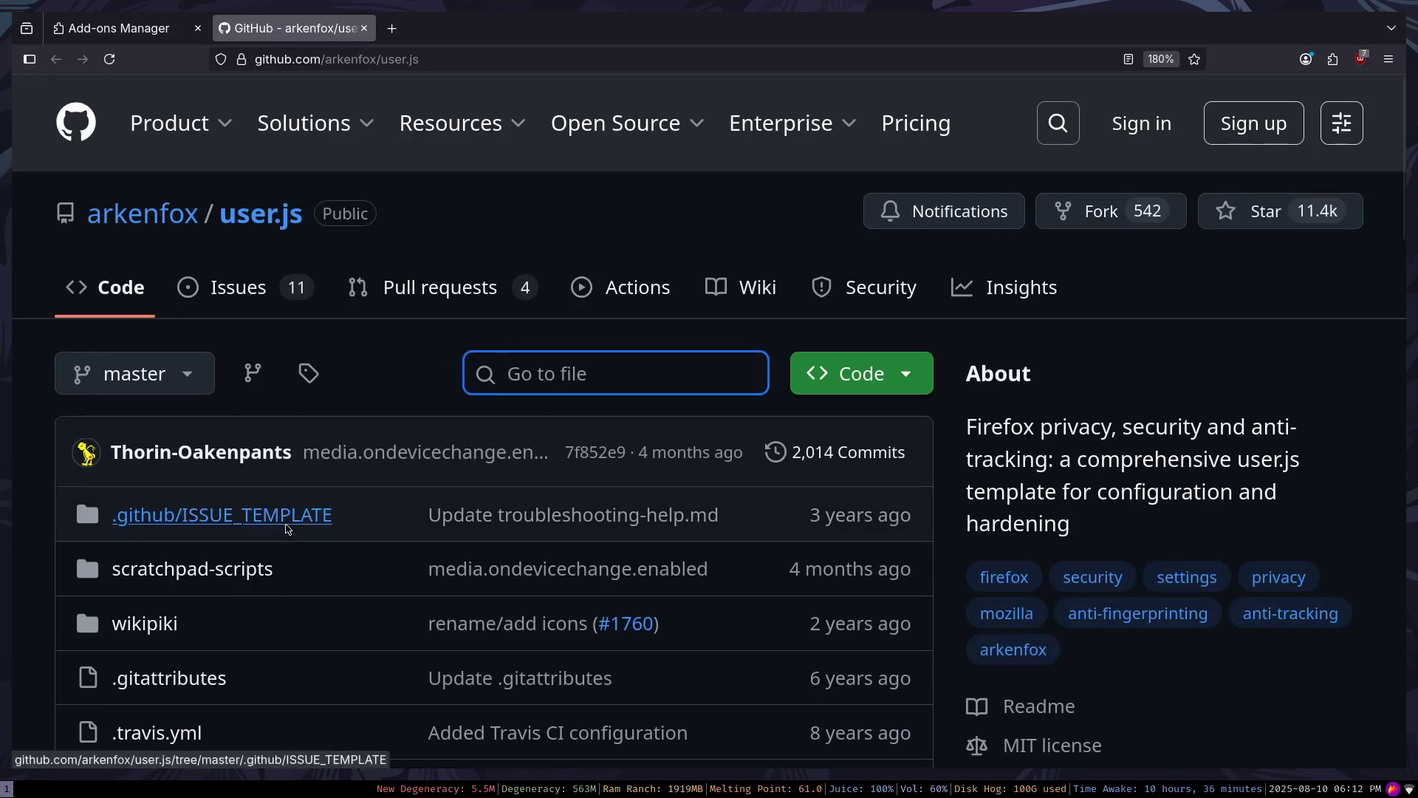
# Close the GitHub tab and quit Firefox, leaving the empty desktop.
pyautogui.hotkey('ctrl', 'w')
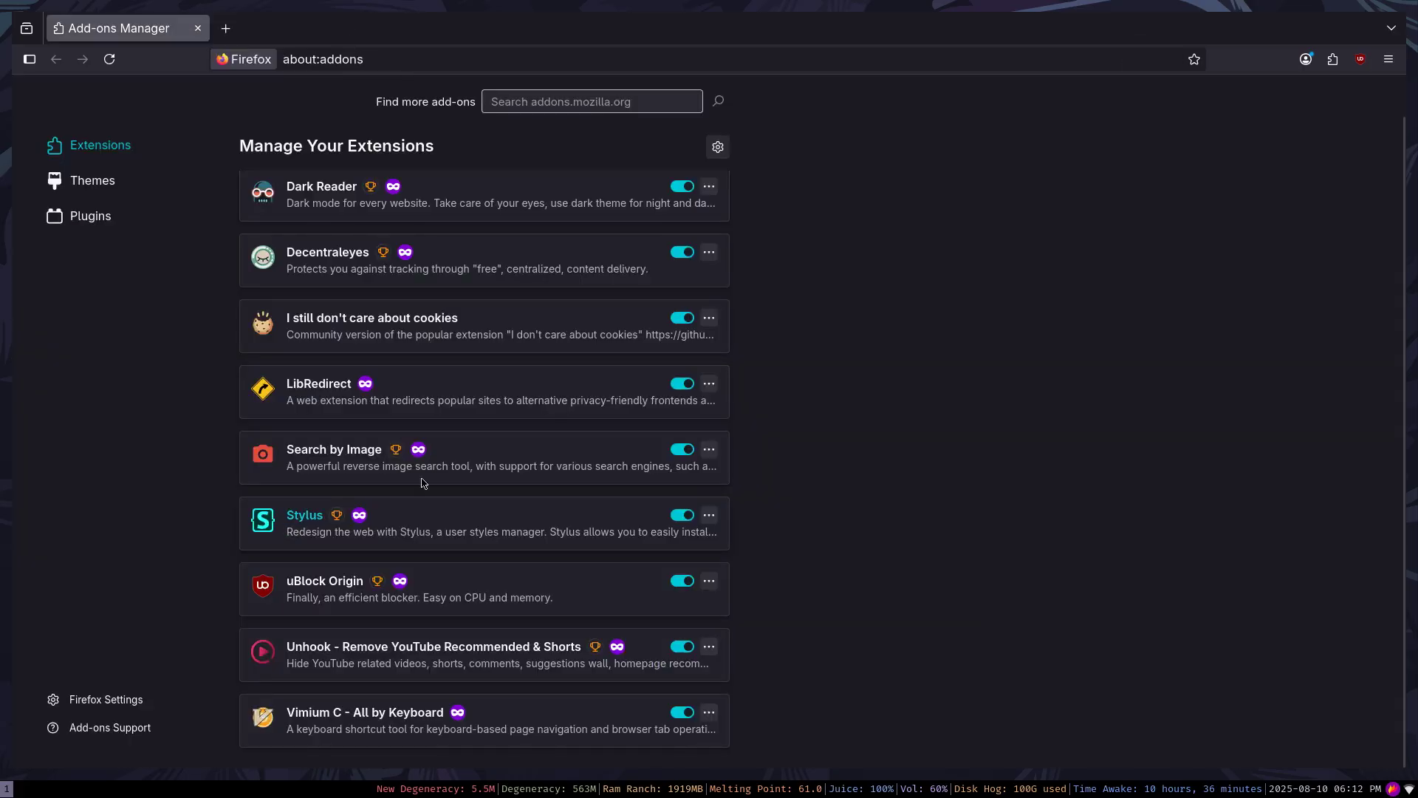
pyautogui.scroll(1, 756, 678)
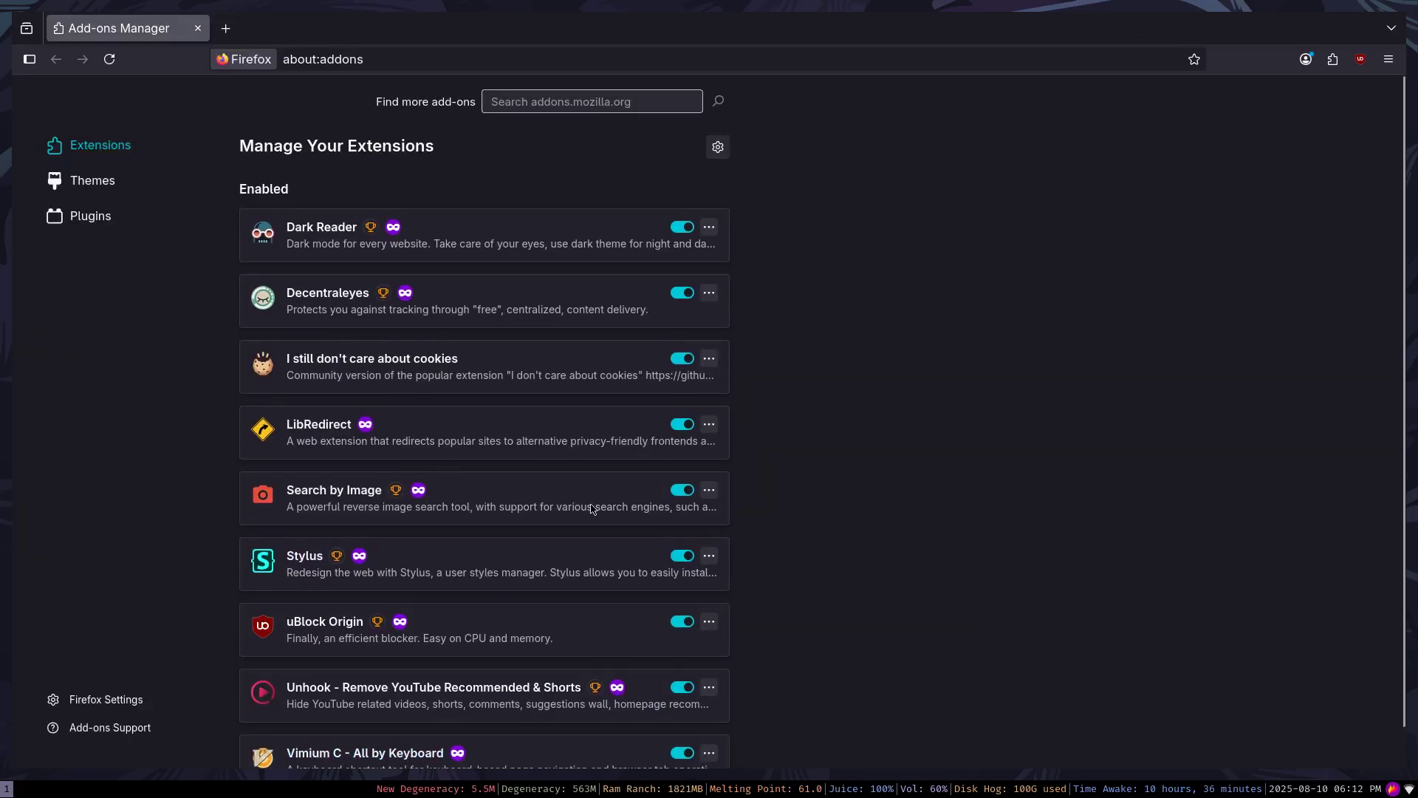
pyautogui.click(198, 28)
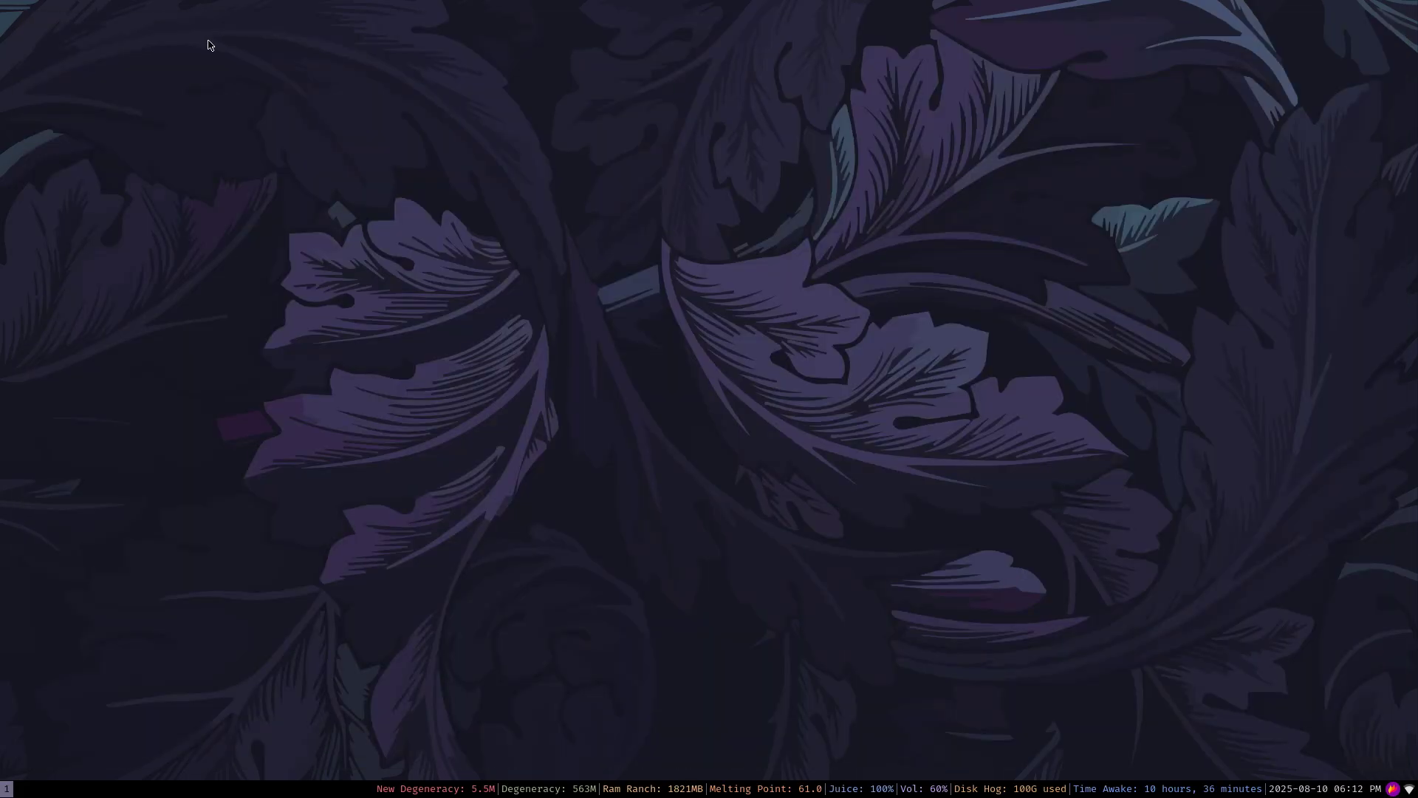